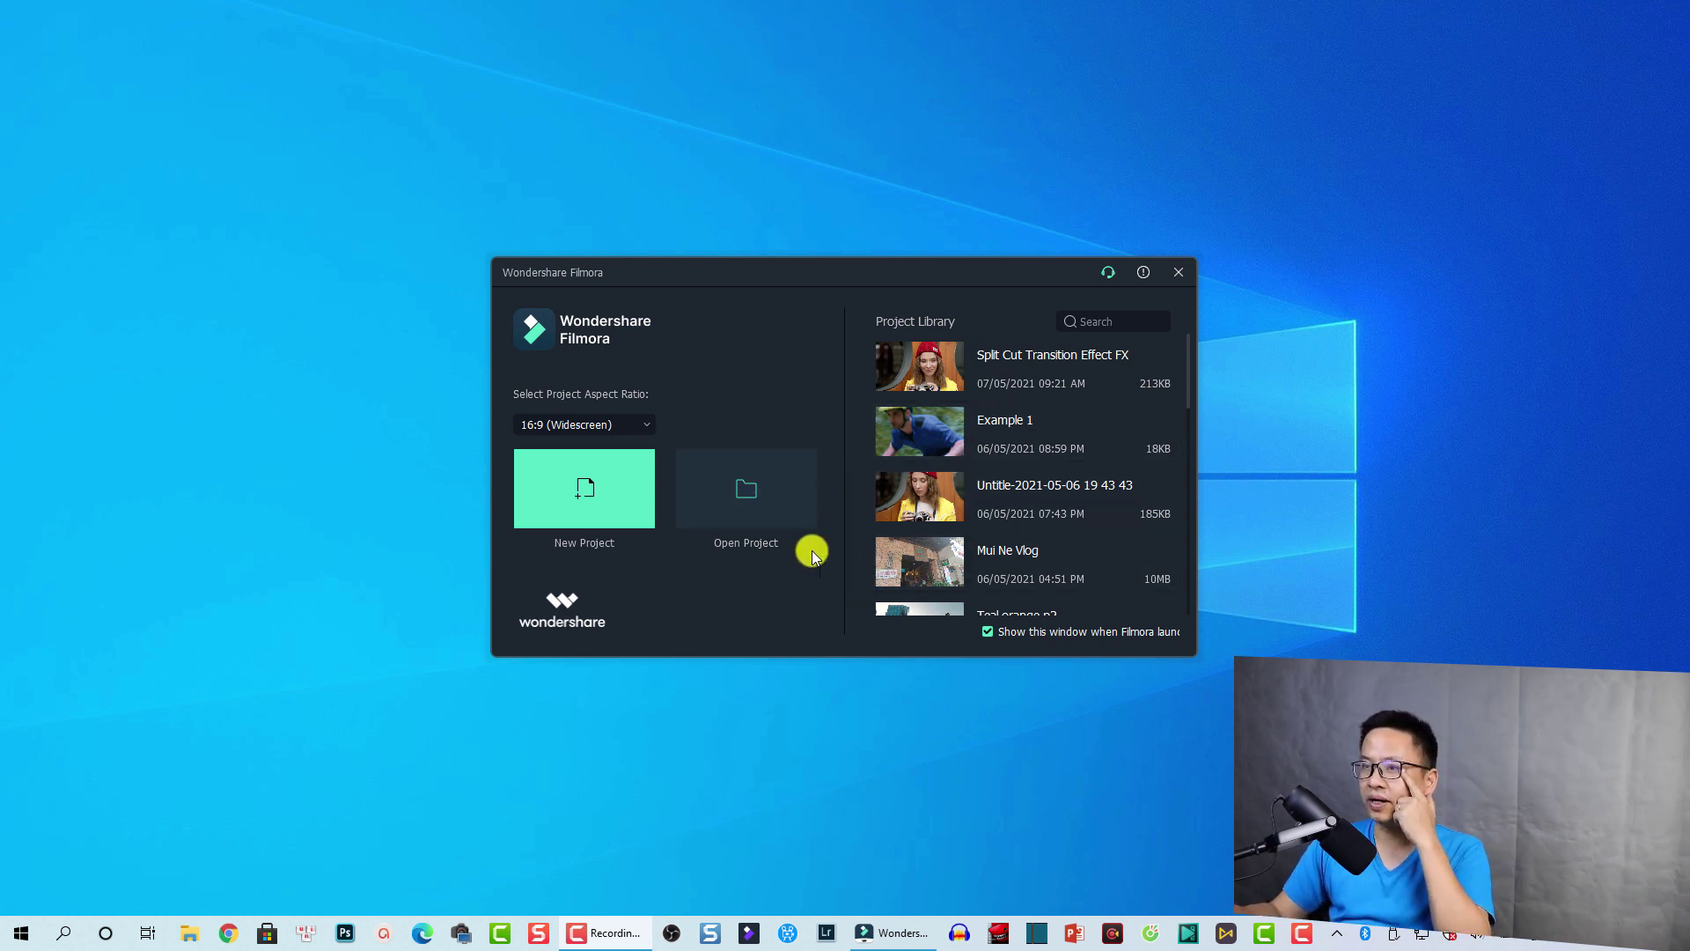
# - Open the Split Cut Transition Effect FX project and inspect its split clips and Page Turn sound clip
pyautogui.doubleClick(917, 374)
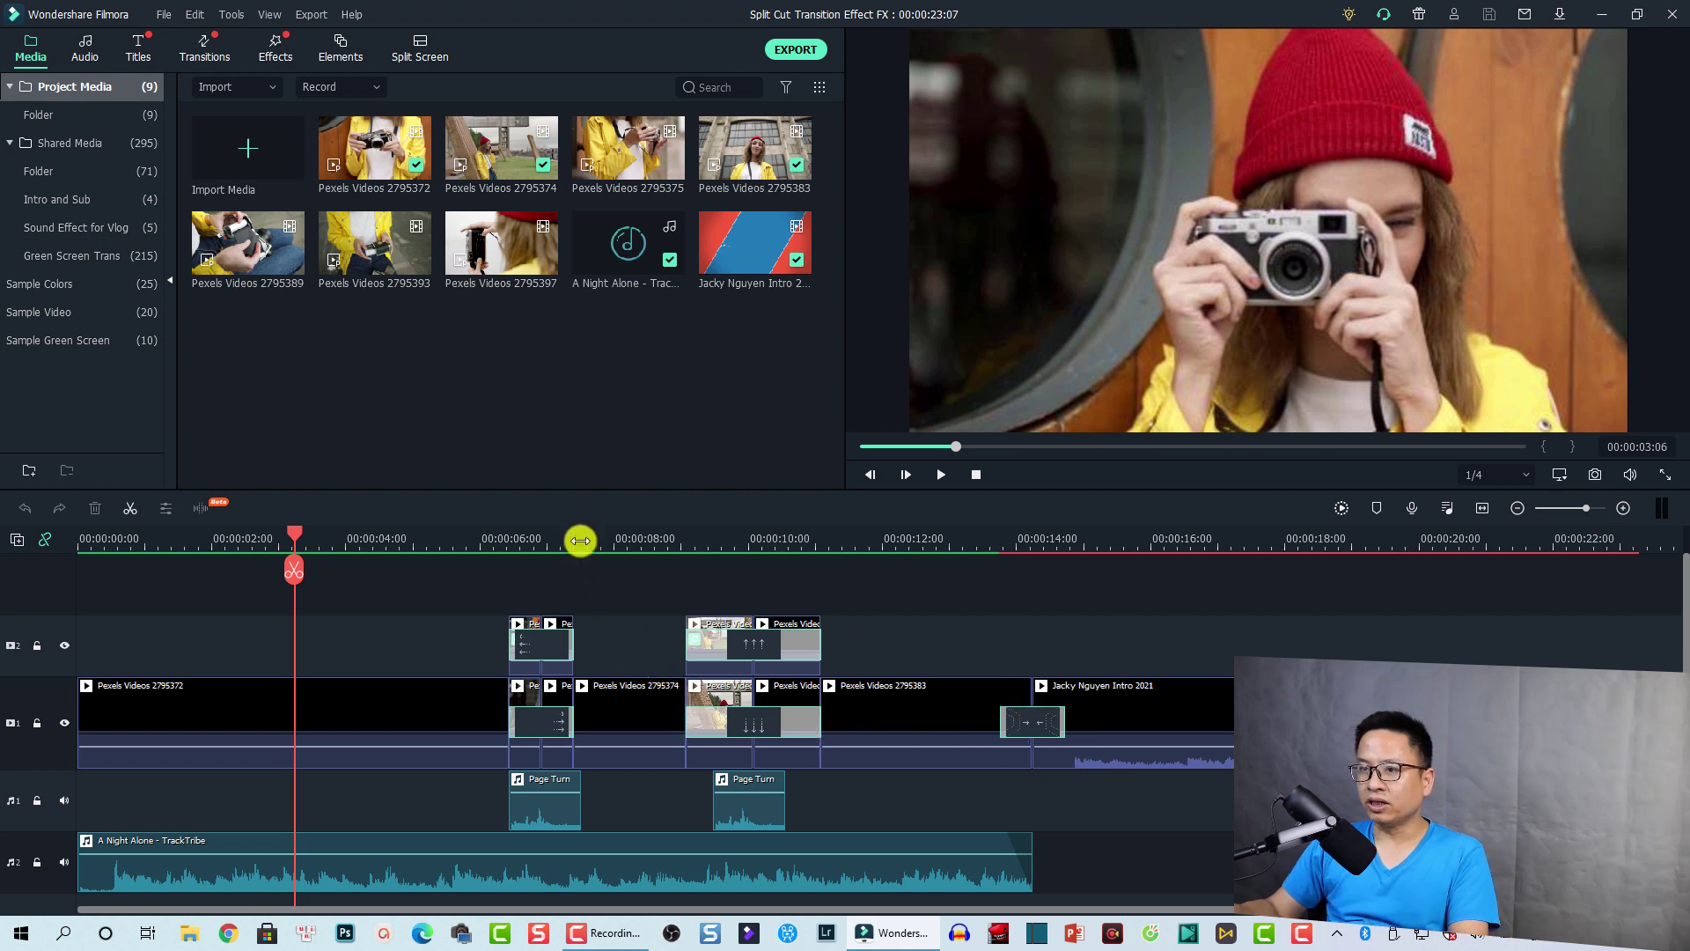
pyautogui.moveTo(585, 573); pyautogui.dragTo(482, 803)
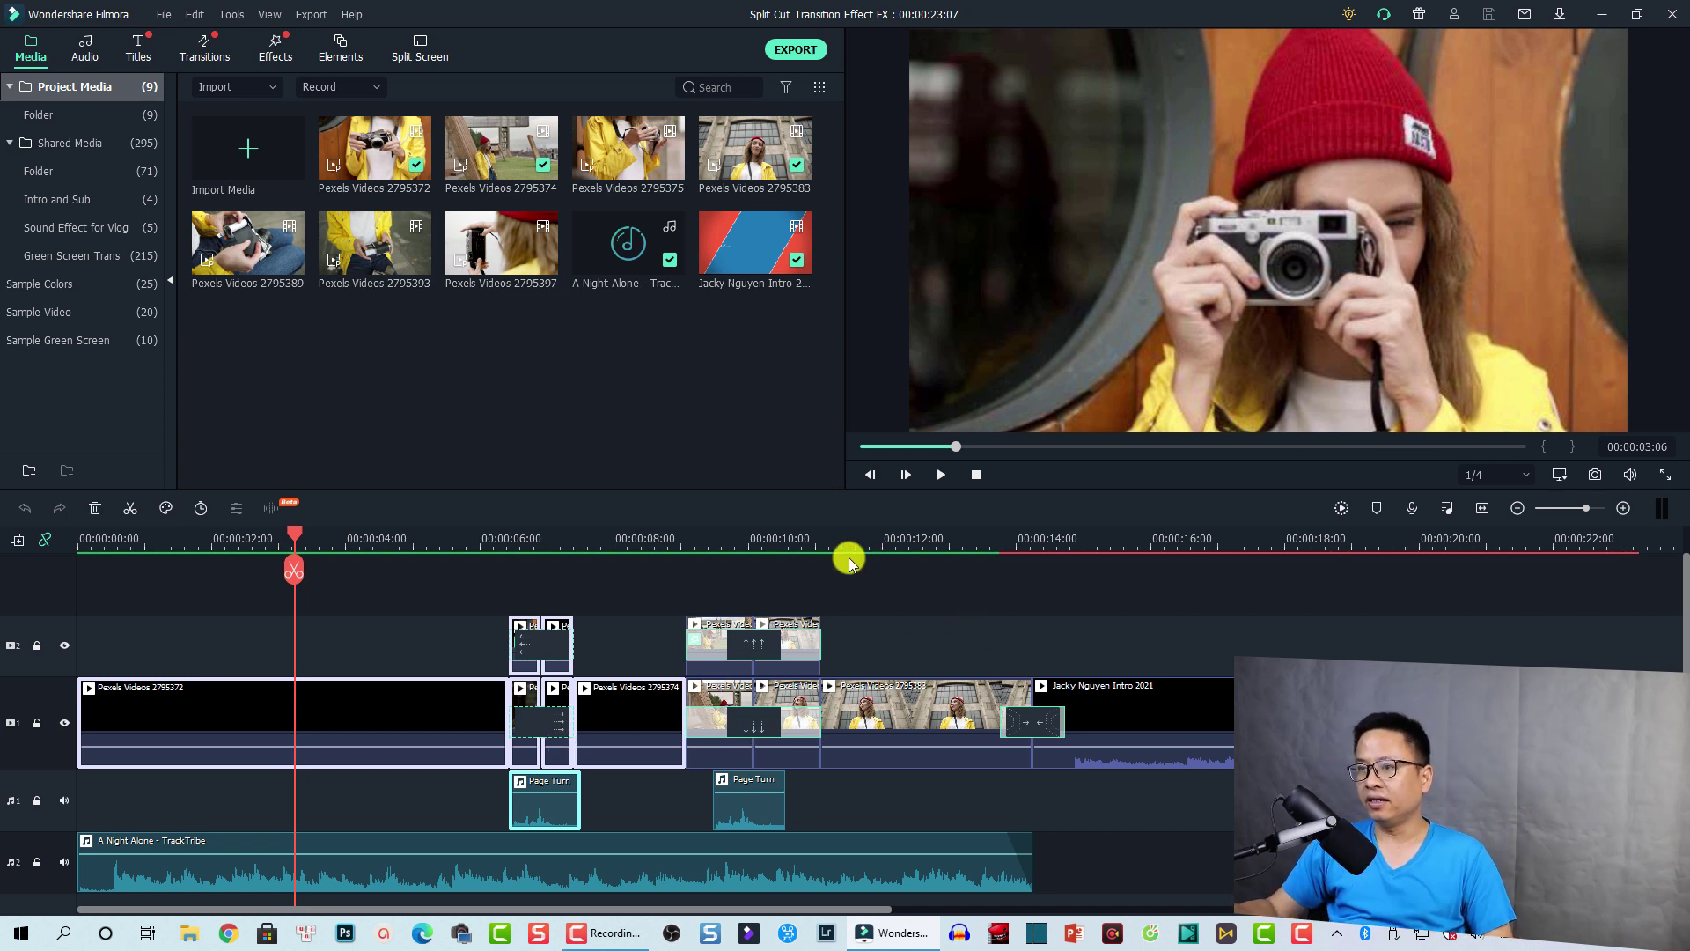
pyautogui.click(739, 539)
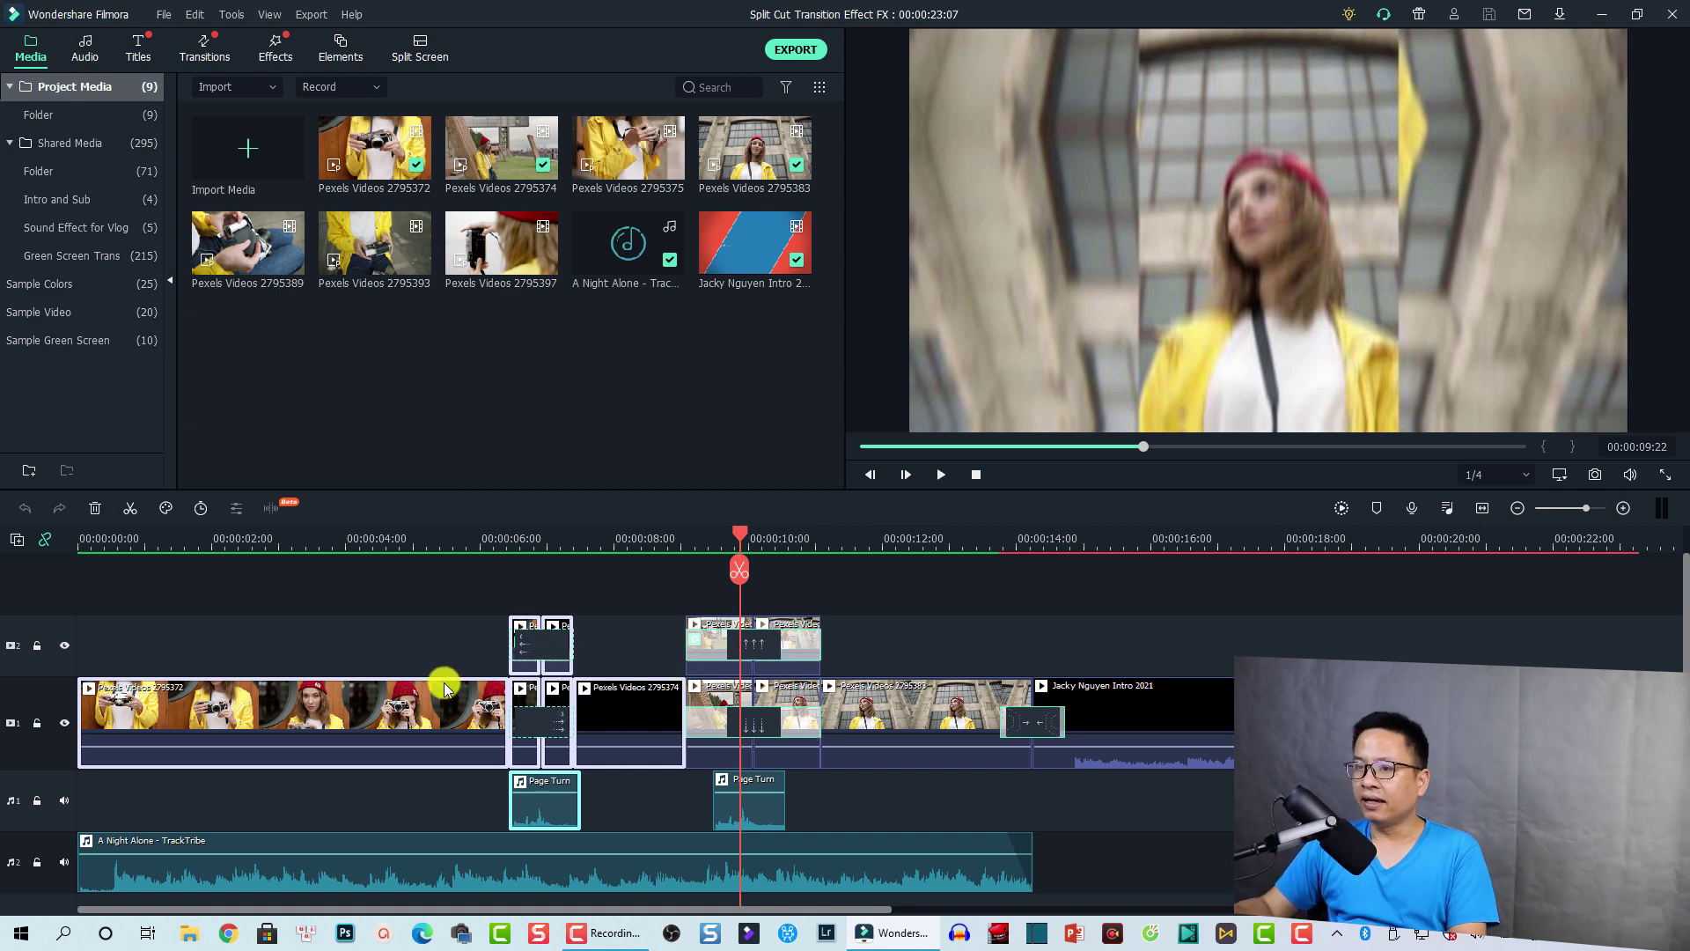
pyautogui.click(411, 707)
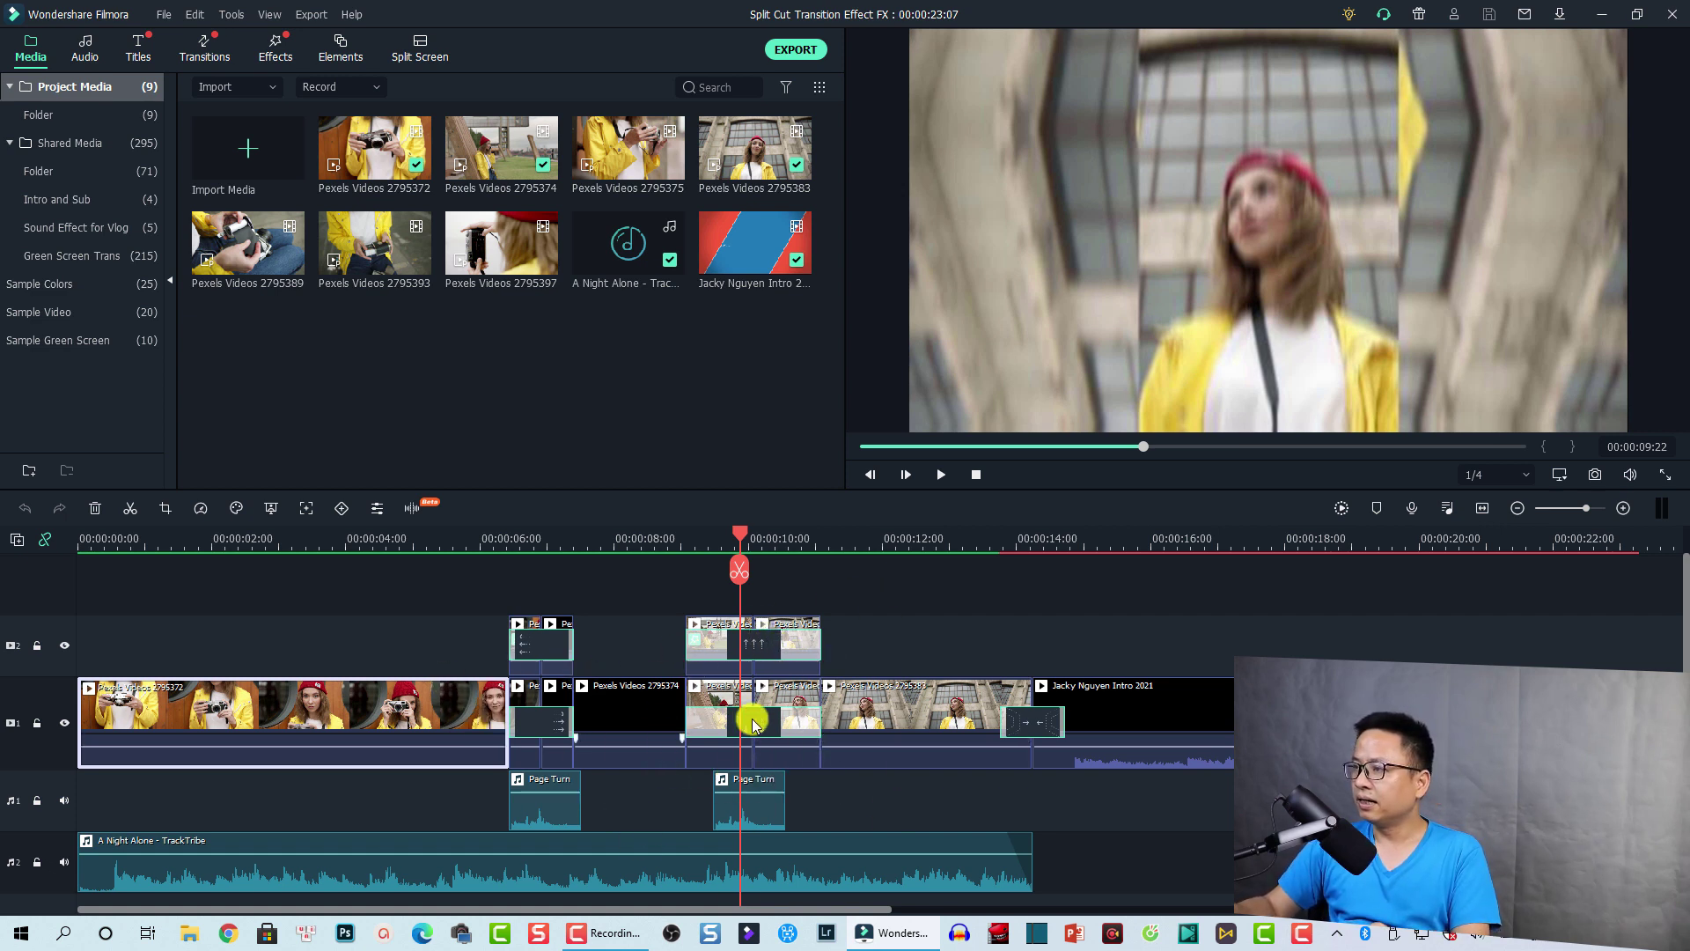
pyautogui.click(529, 804)
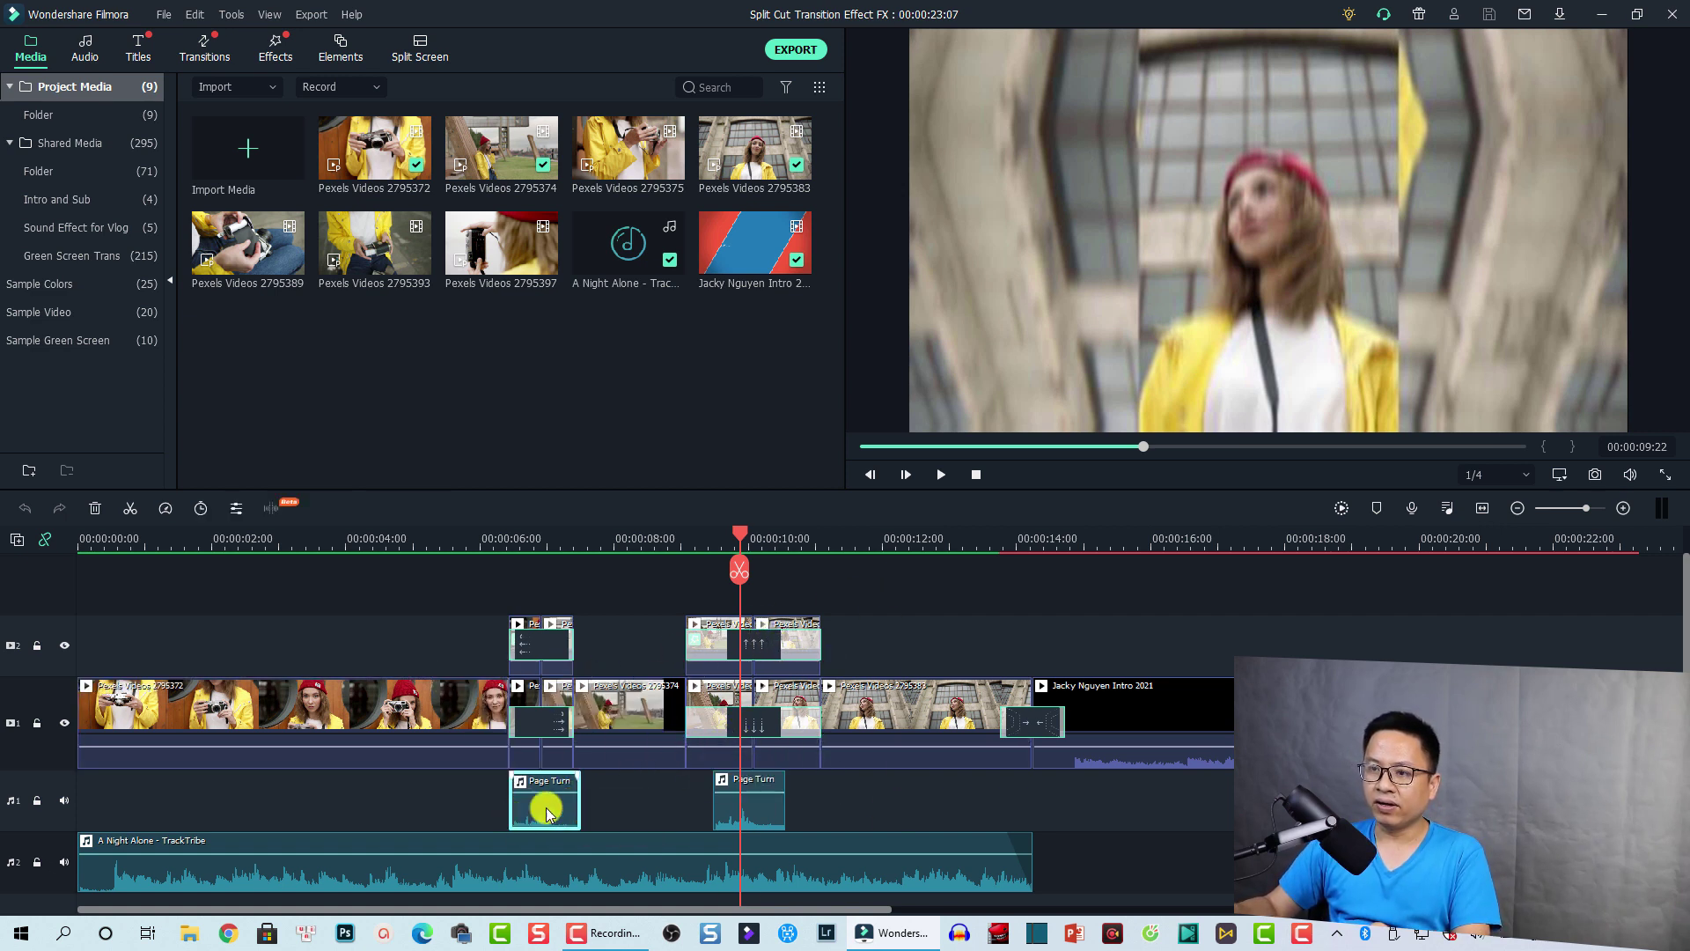
pyautogui.click(526, 544)
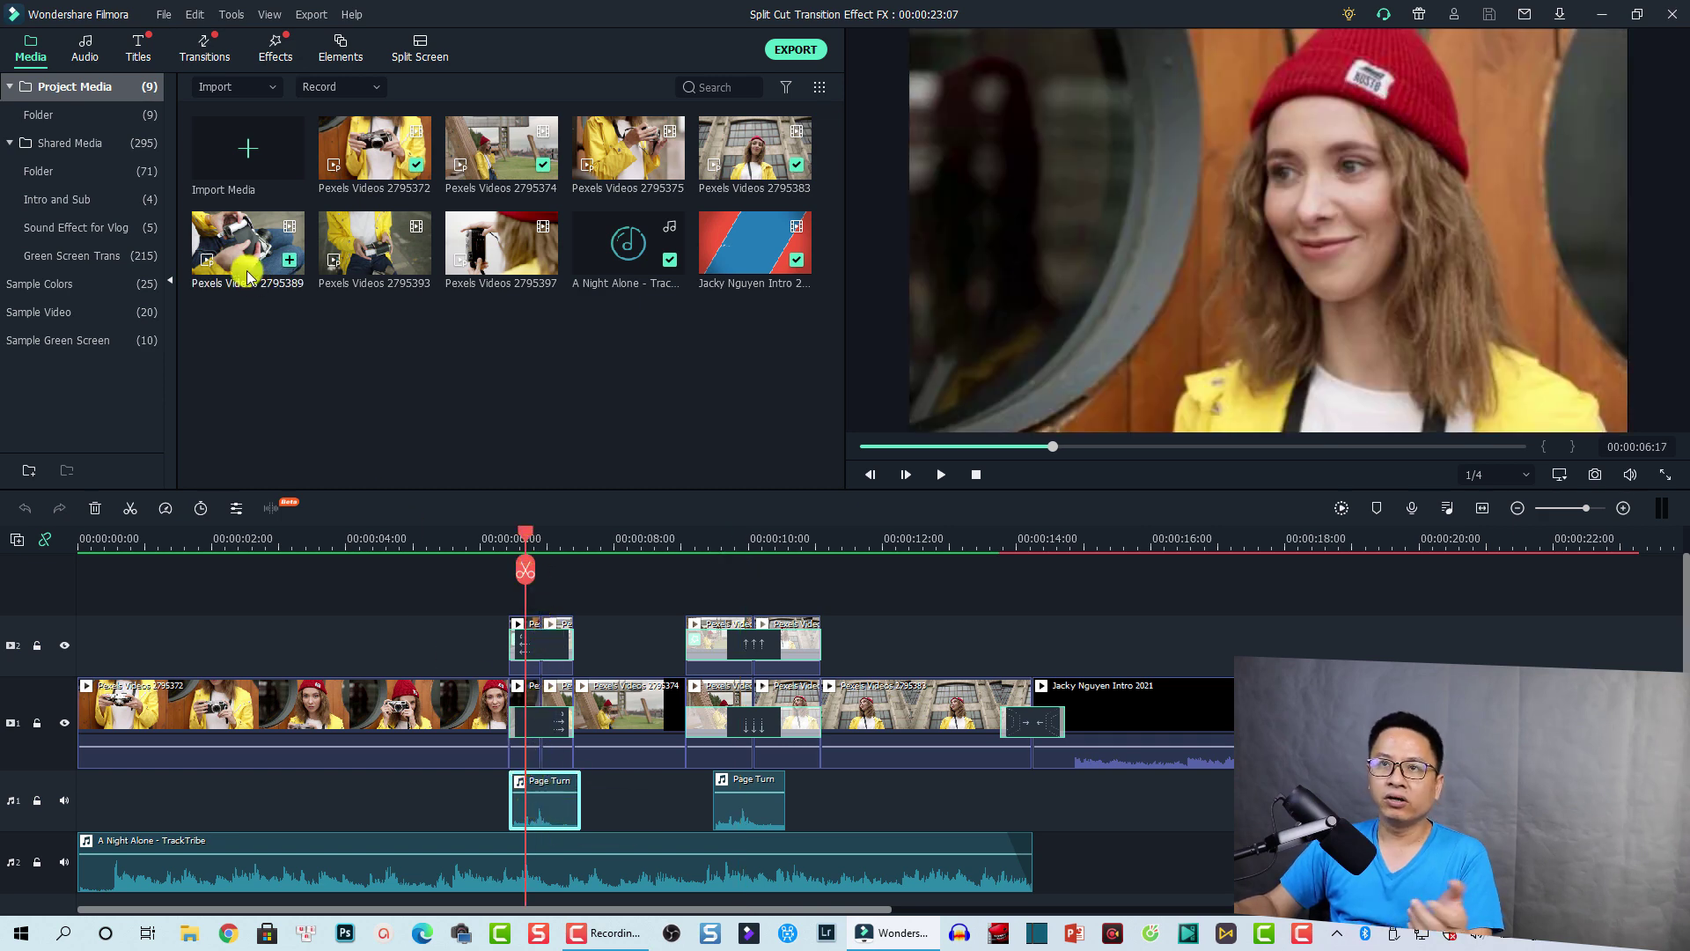
# - Preview the Page Turn sound effect in the Audio library's Sound Effect category
pyautogui.click(86, 48)
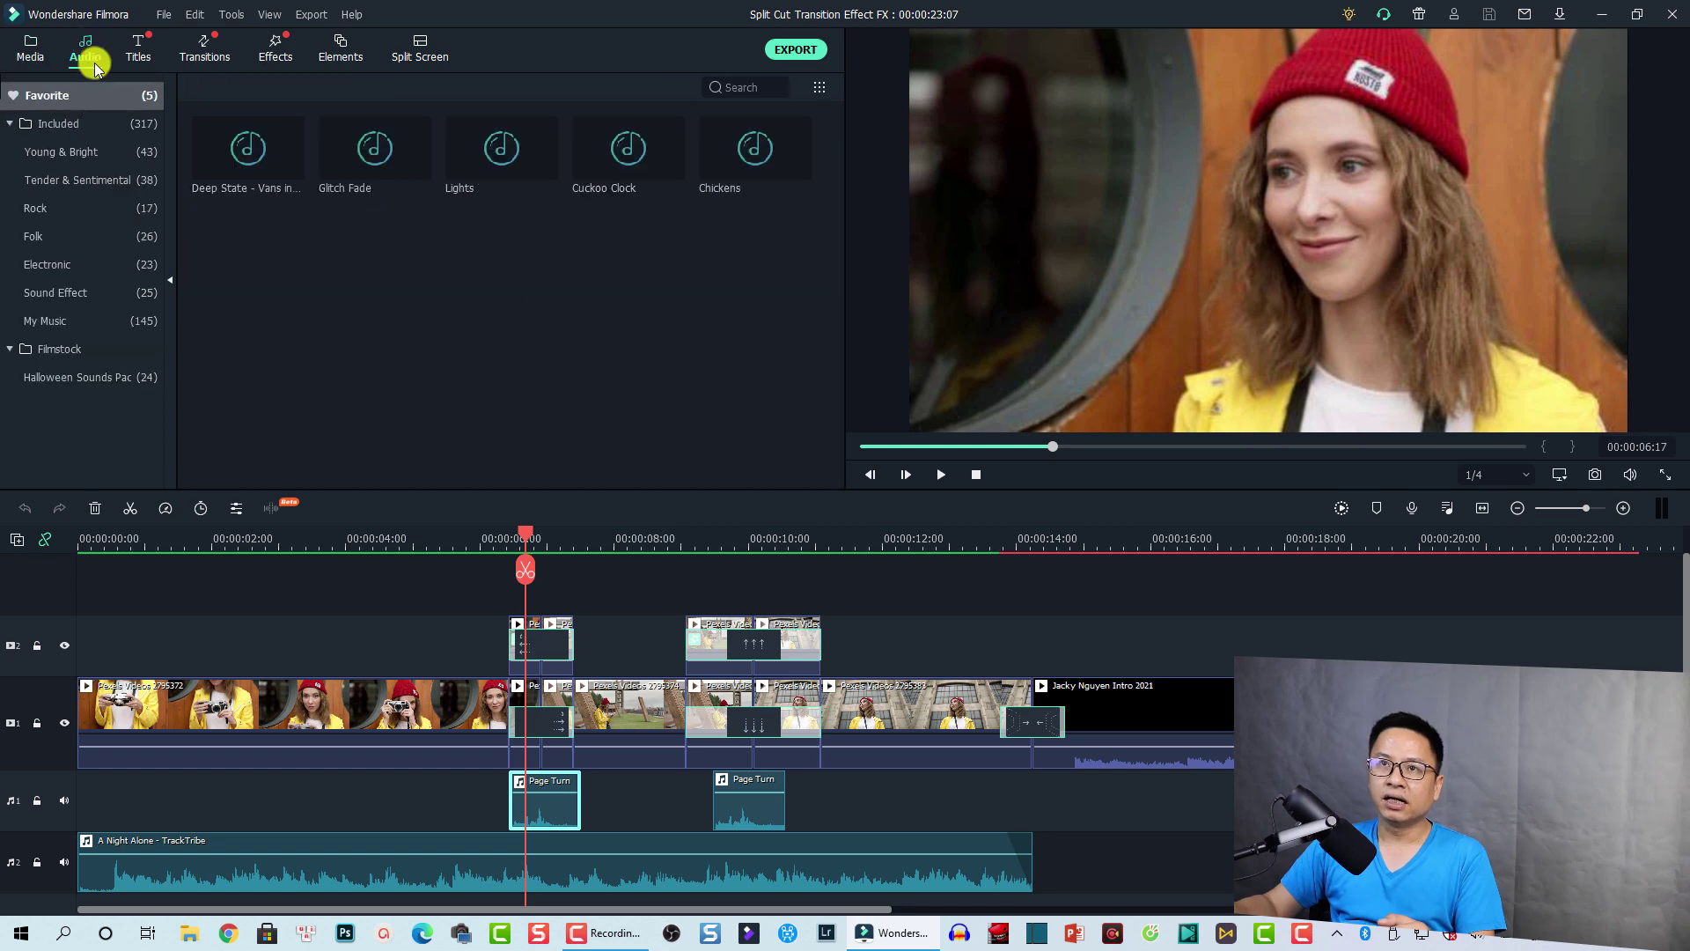
pyautogui.click(39, 292)
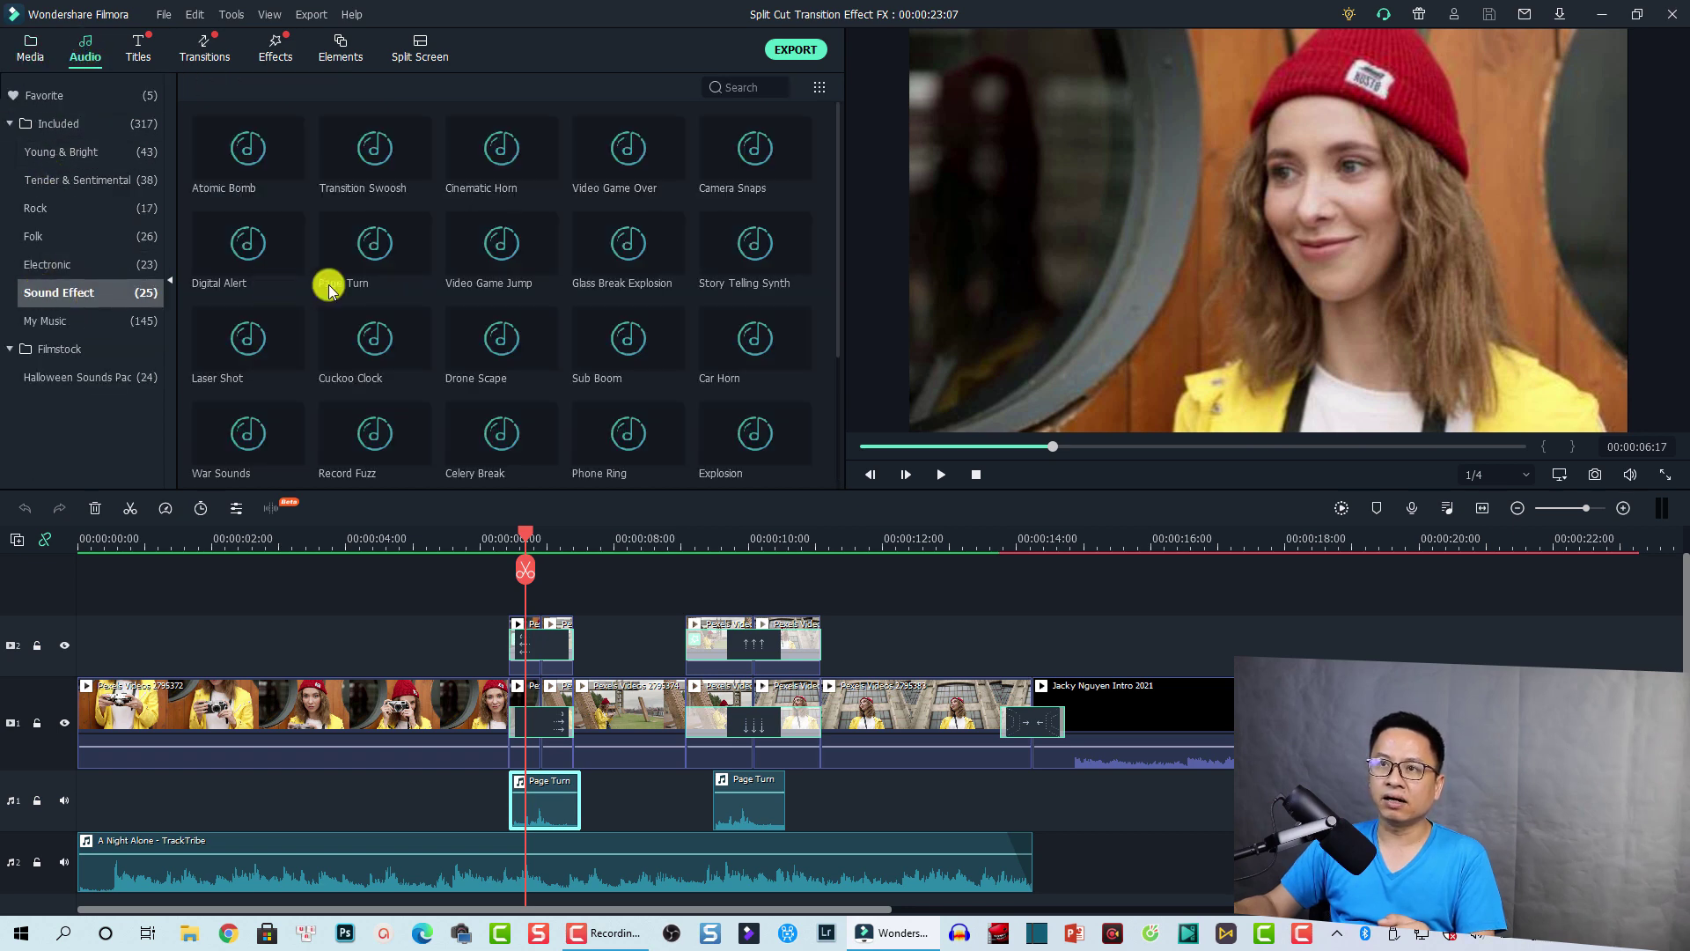
pyautogui.click(376, 255)
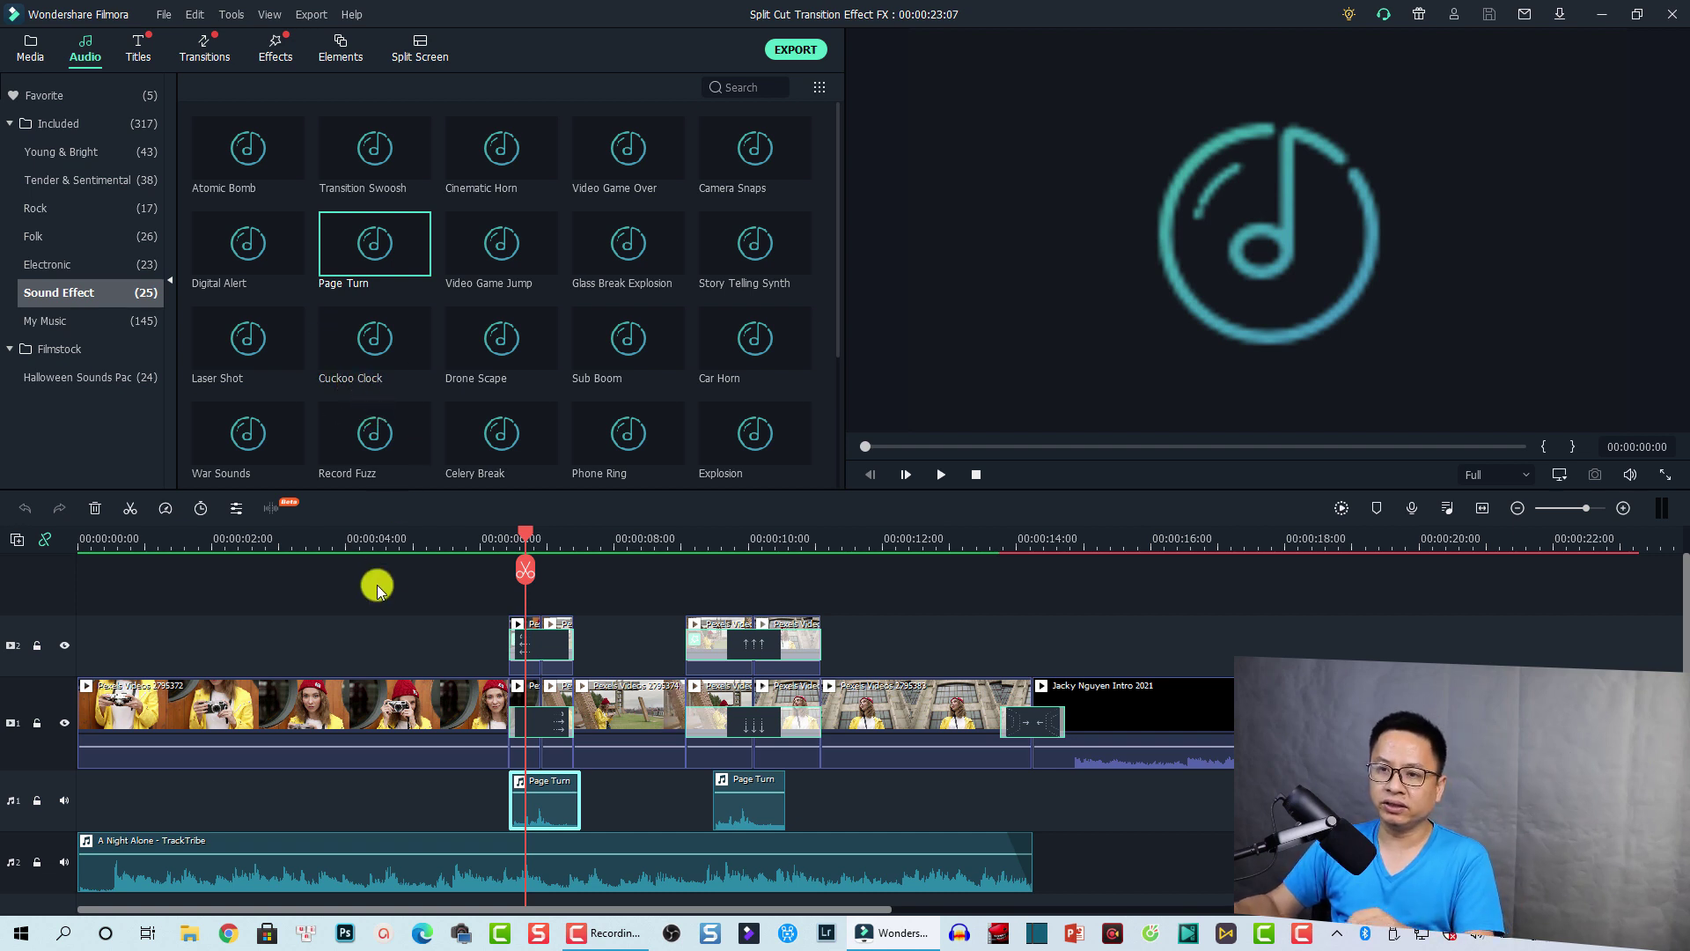
pyautogui.scroll(-1, 299, 810)
# - Review the music, intro and split-cut clips, then select everything with Ctrl+A and delete it
pyautogui.click(264, 845)
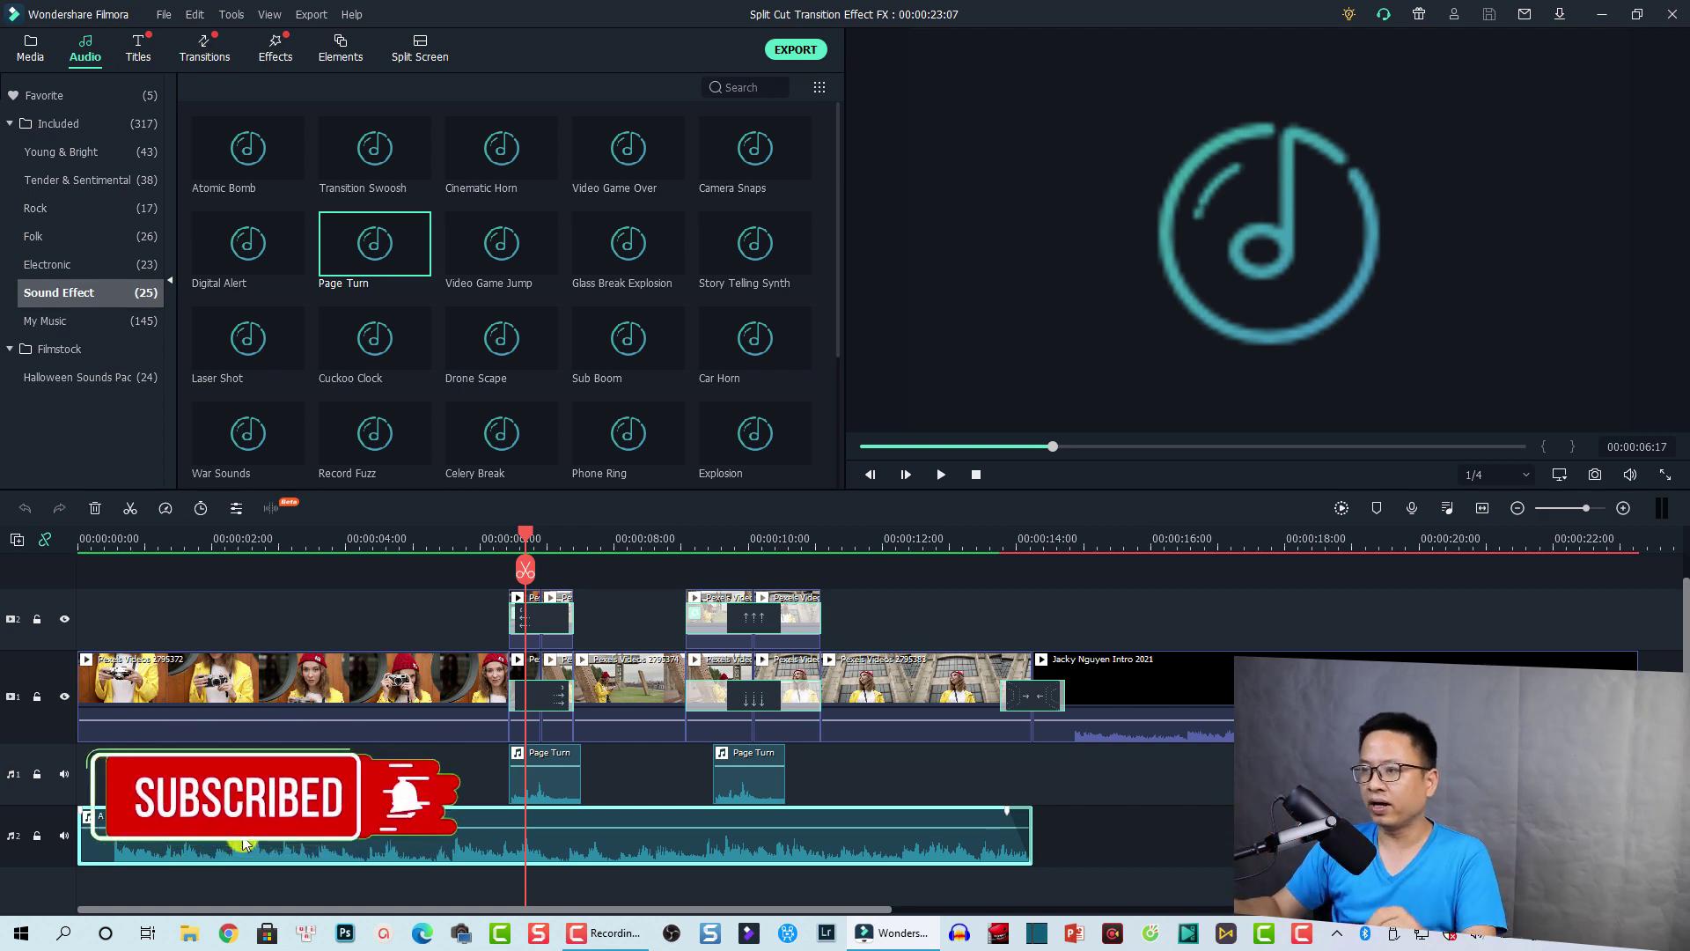
pyautogui.click(1199, 546)
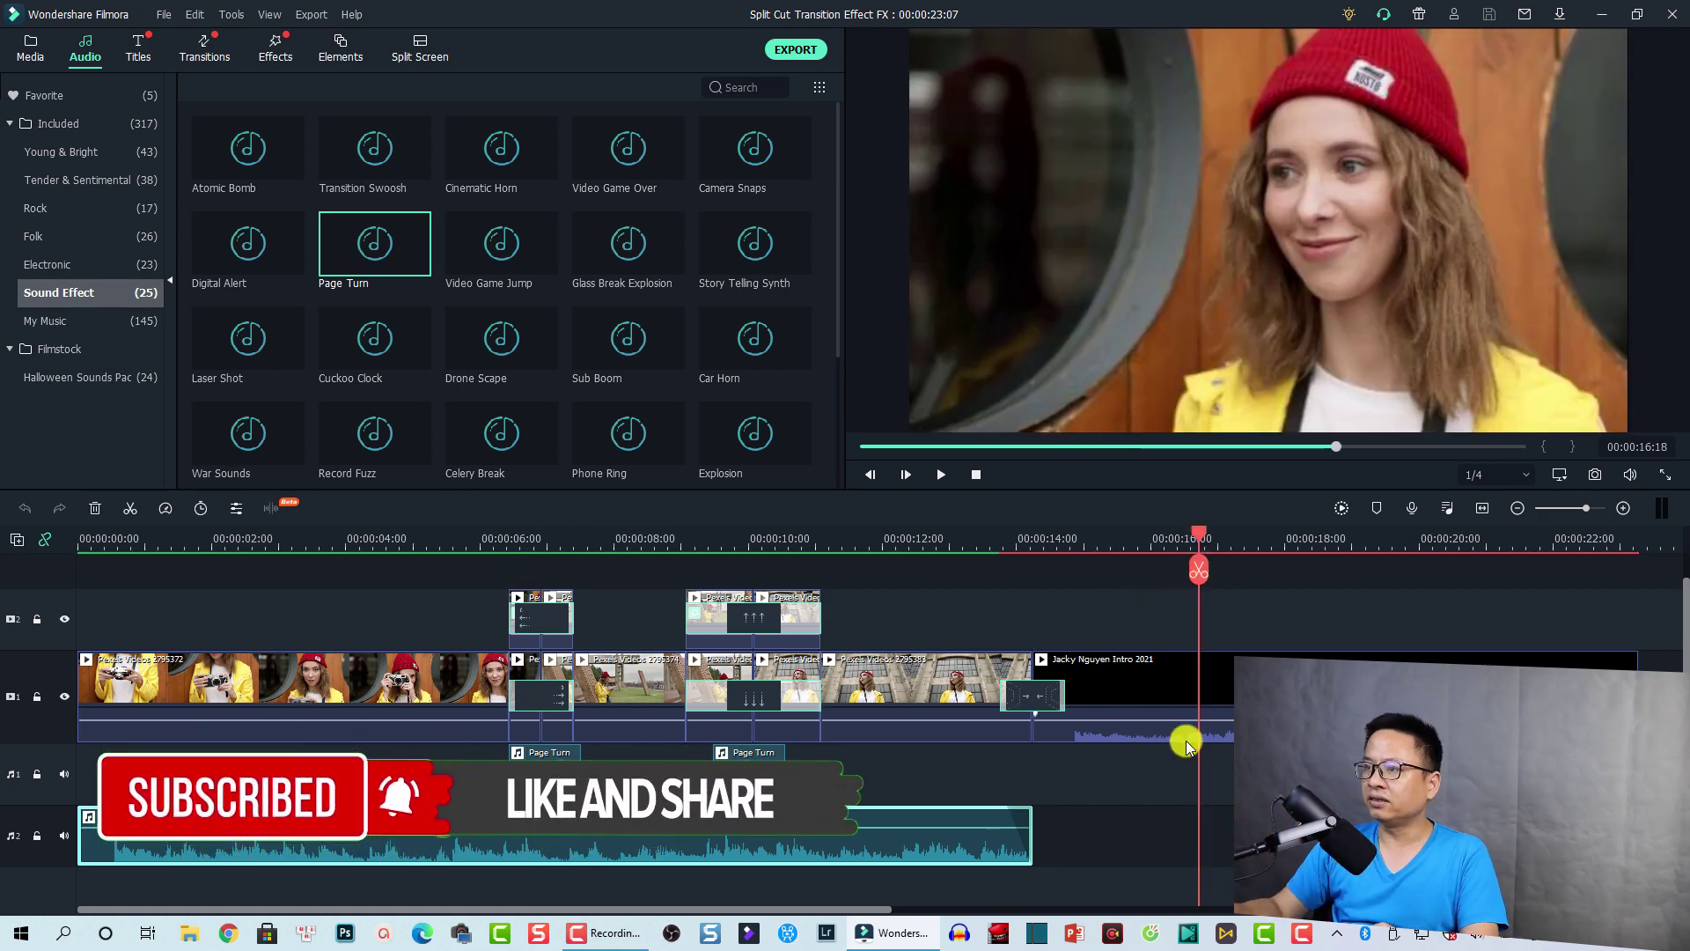
pyautogui.click(1216, 695)
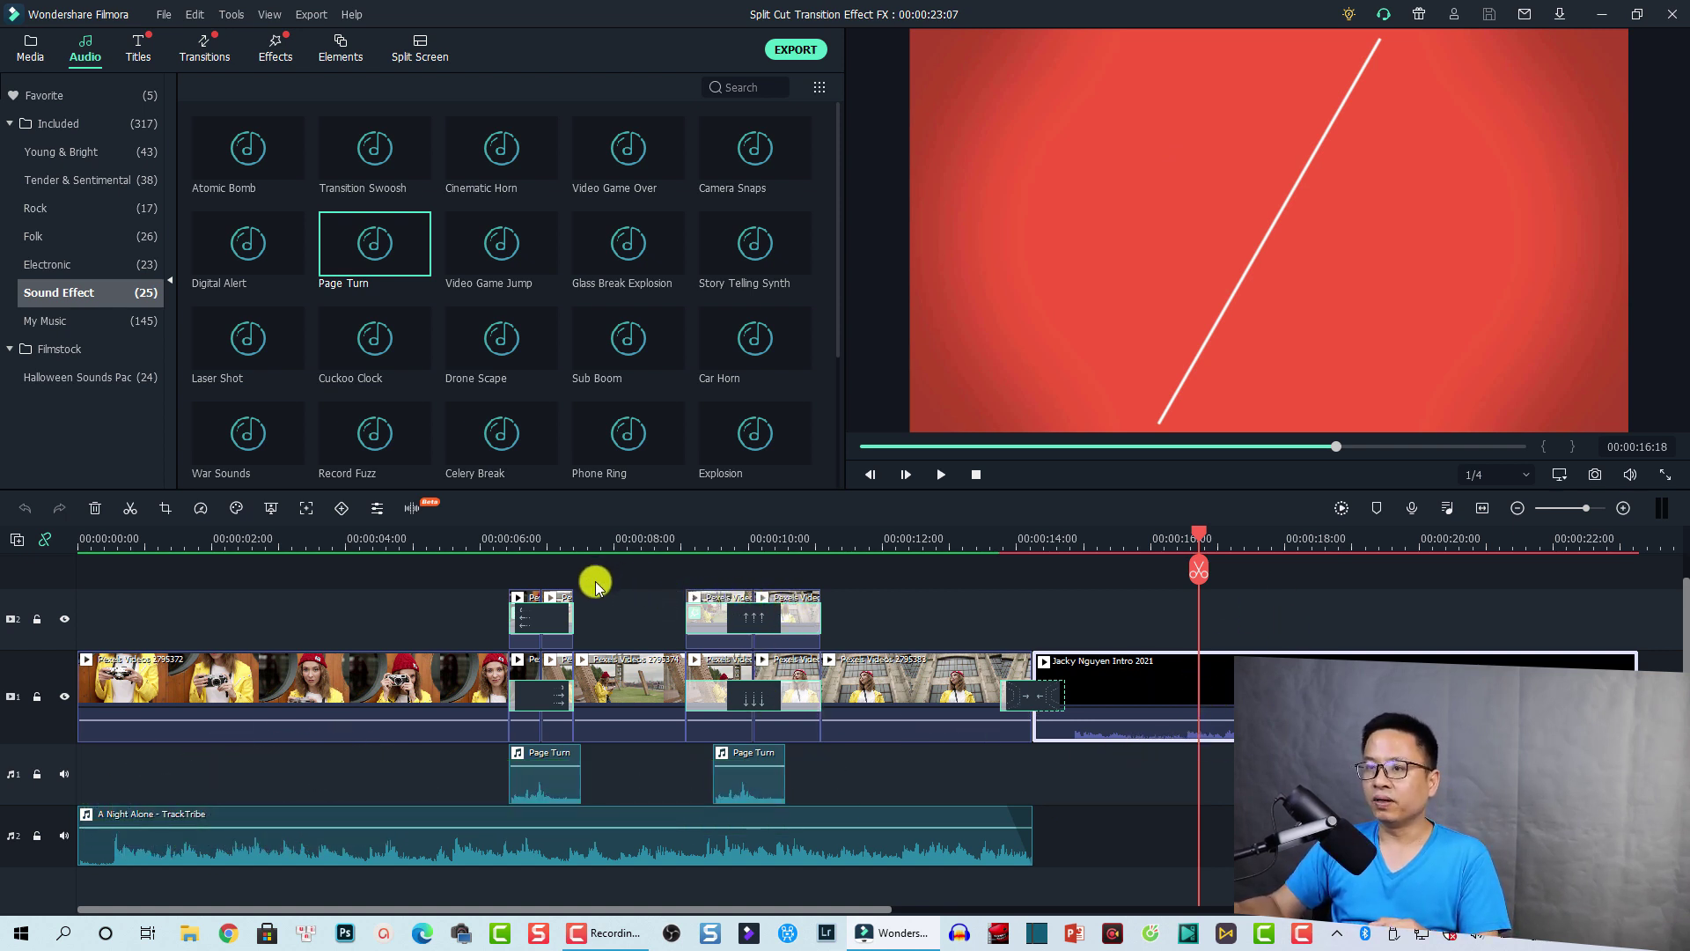
pyautogui.moveTo(593, 584); pyautogui.dragTo(478, 775)
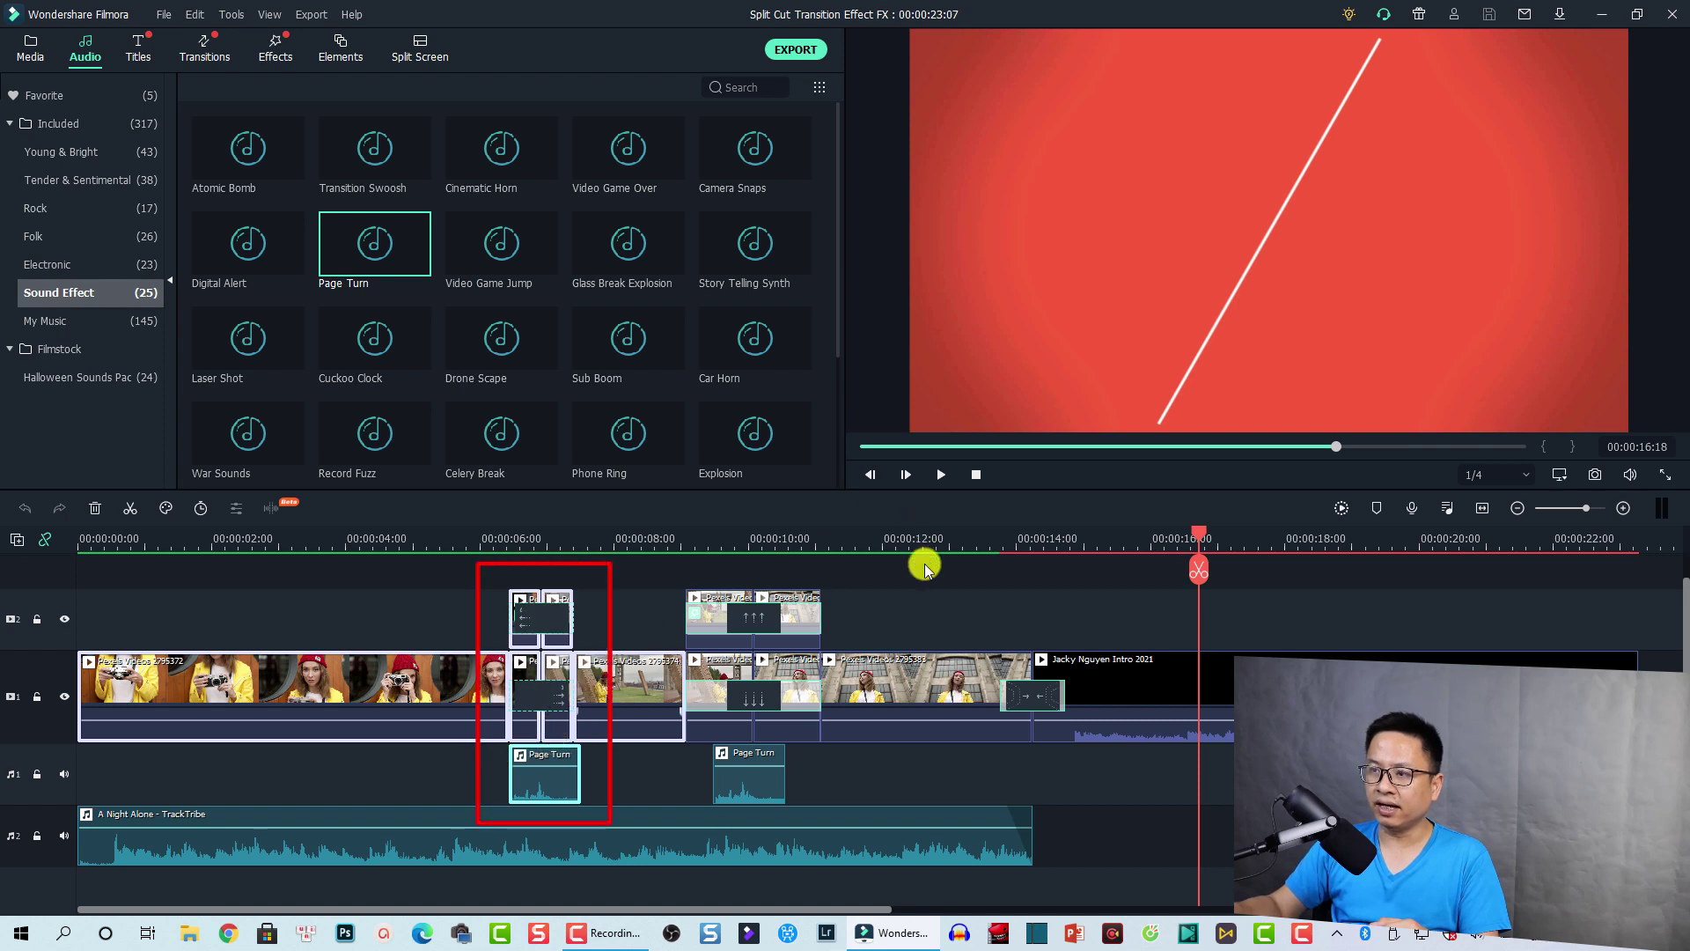
pyautogui.moveTo(883, 578); pyautogui.dragTo(699, 772)
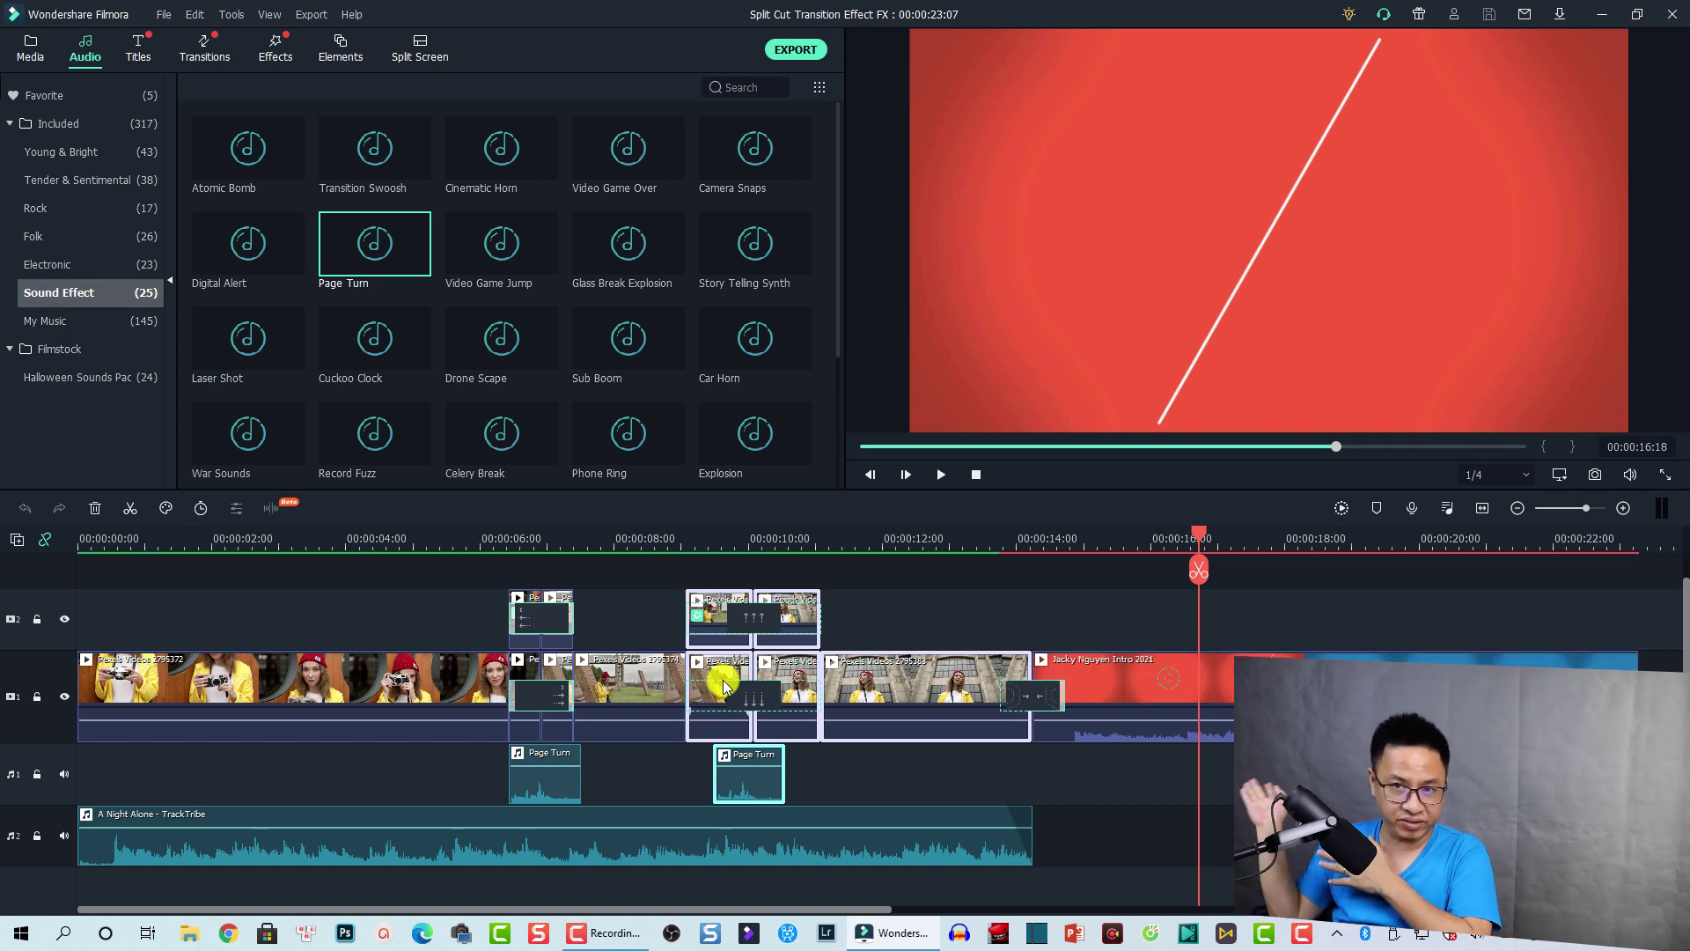
pyautogui.click(908, 630)
pyautogui.hotkey('ctrl', 'a')
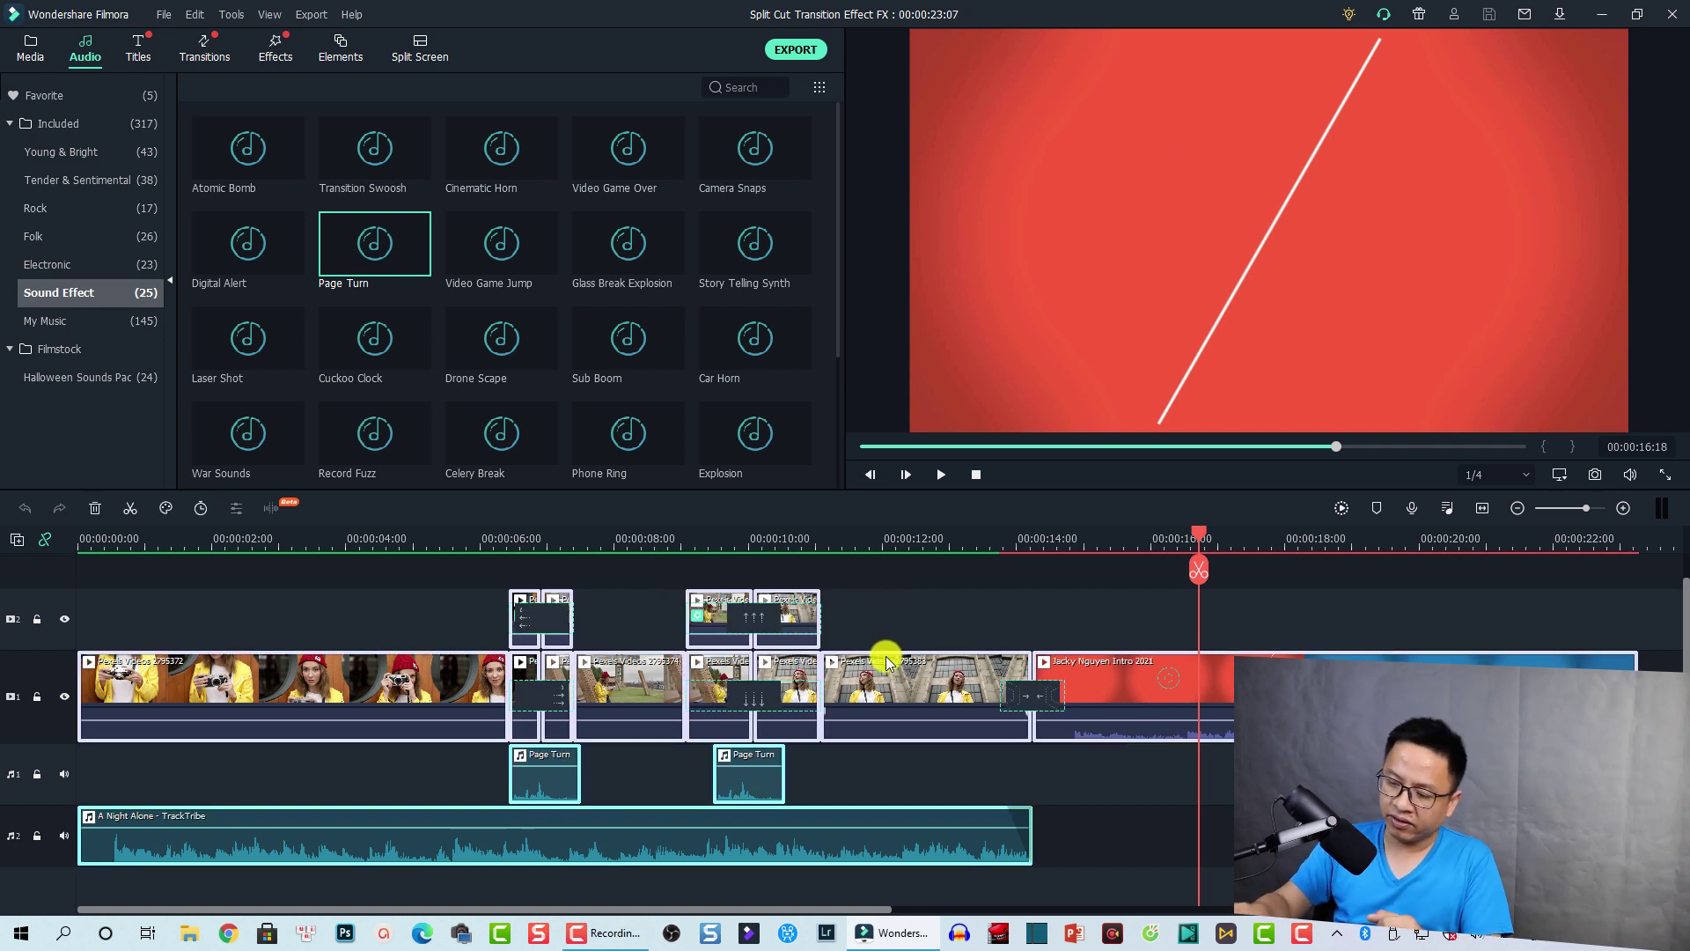
pyautogui.press('Delete')
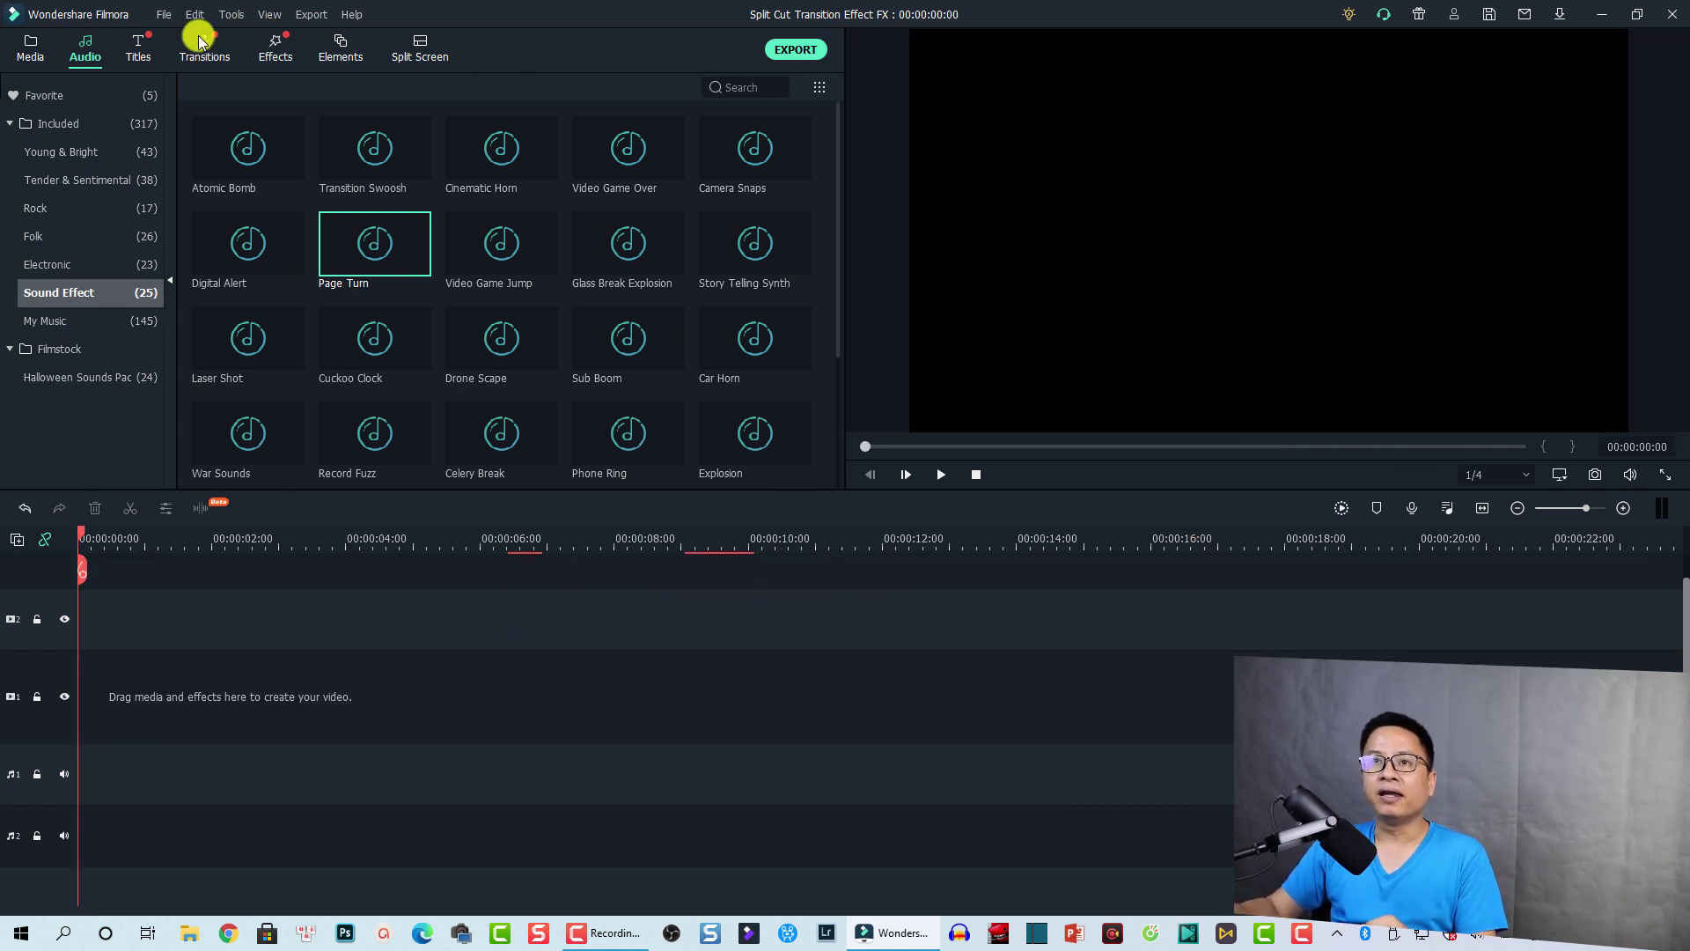
# - Add Pexels Videos 2795372 with the project's settings, keeping only its first 00:00:03:15
pyautogui.click(26, 46)
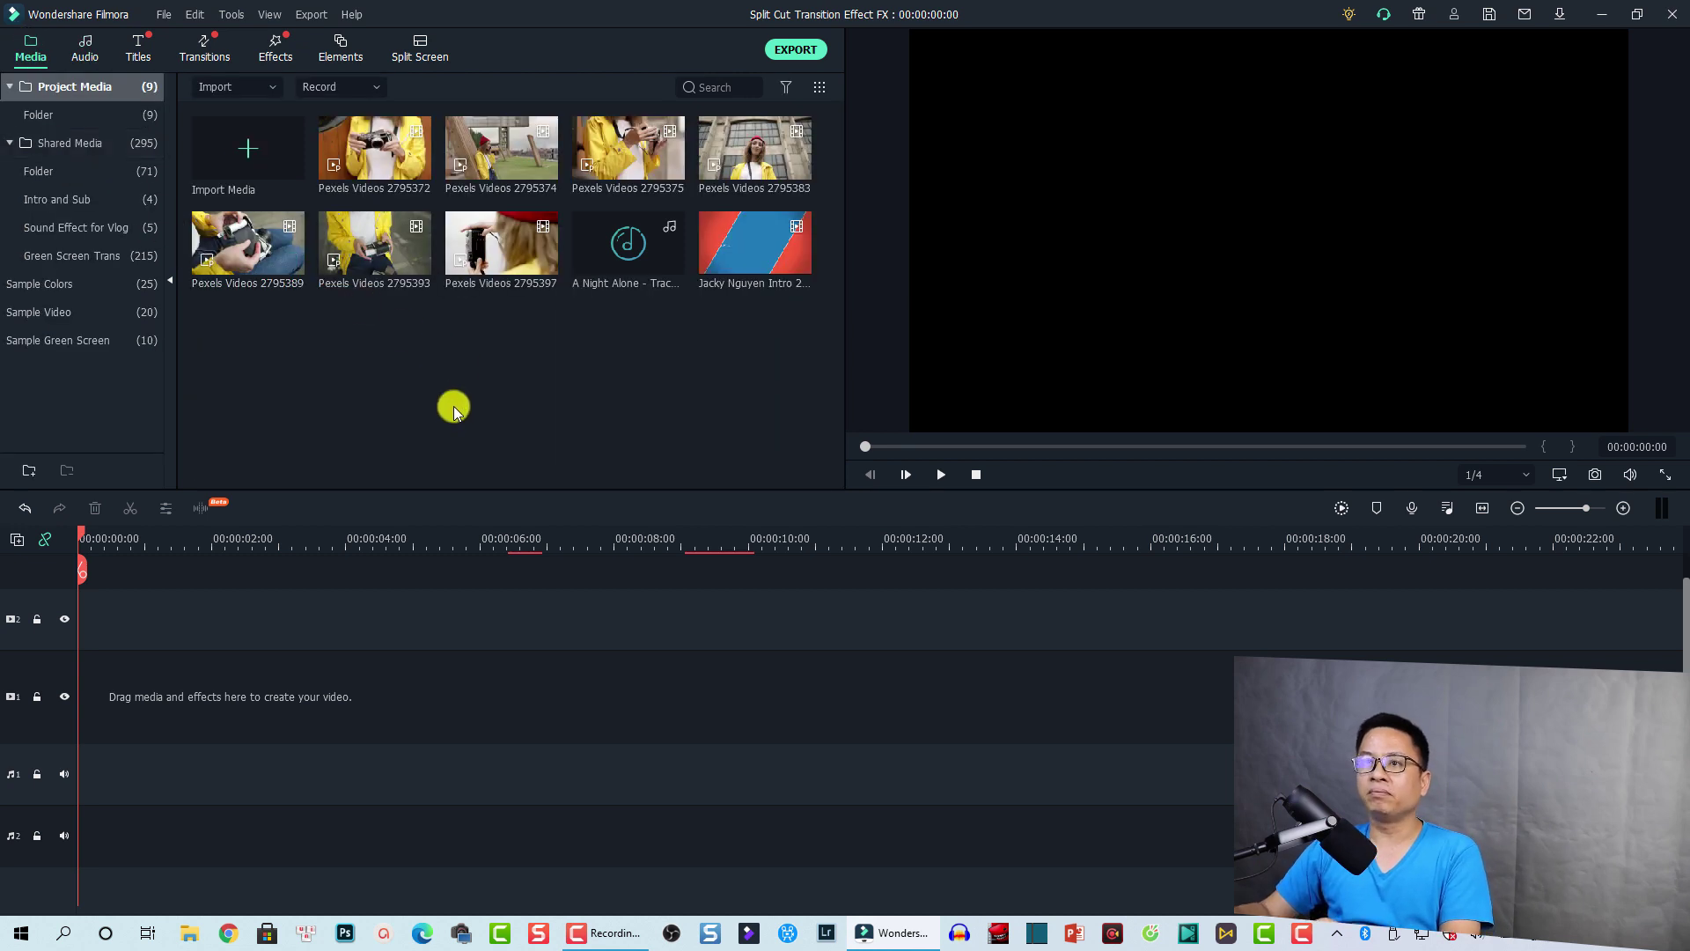
pyautogui.moveTo(370, 180); pyautogui.dragTo(80, 703)
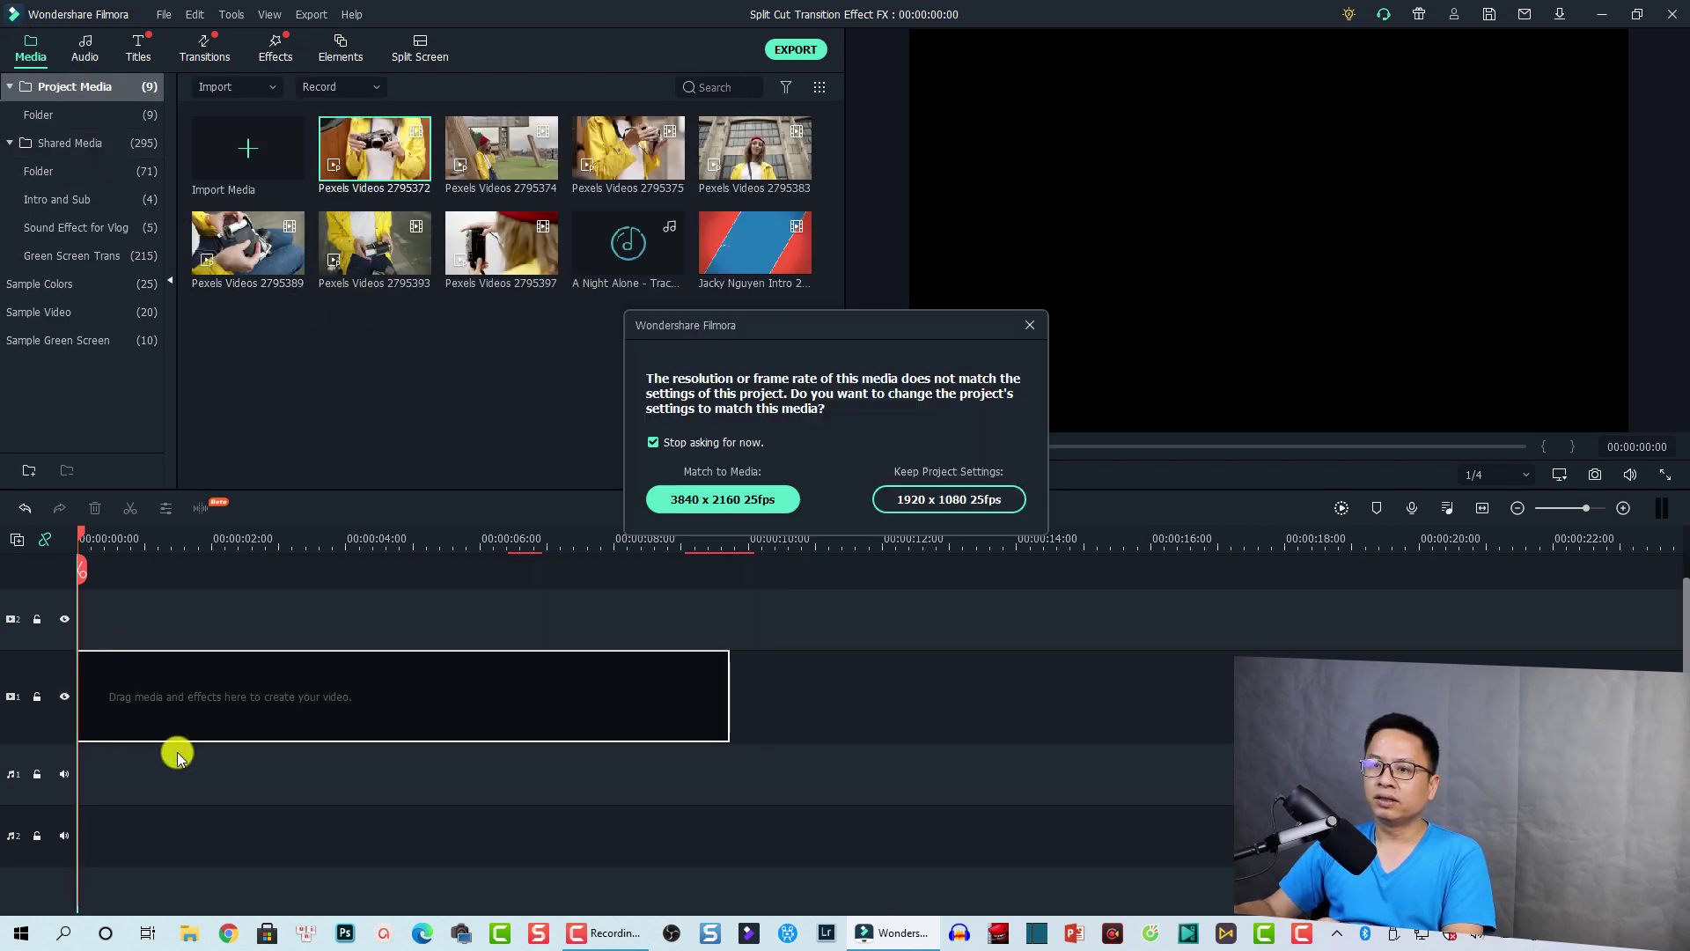
pyautogui.click(942, 494)
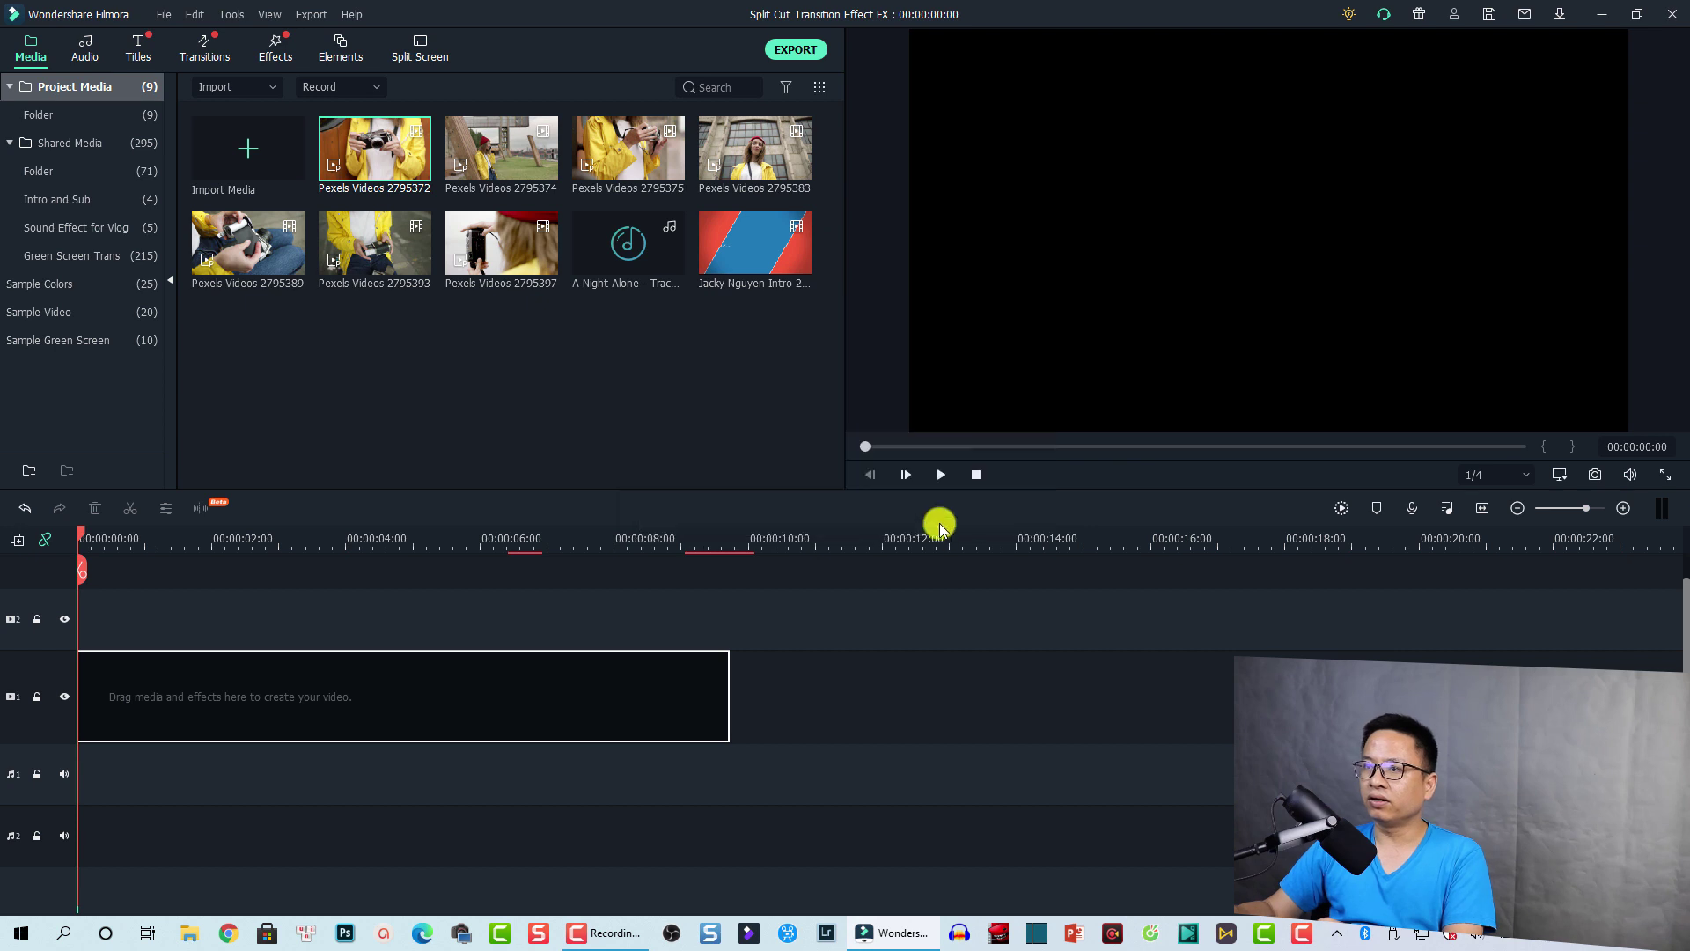
pyautogui.click(319, 540)
pyautogui.click(319, 571)
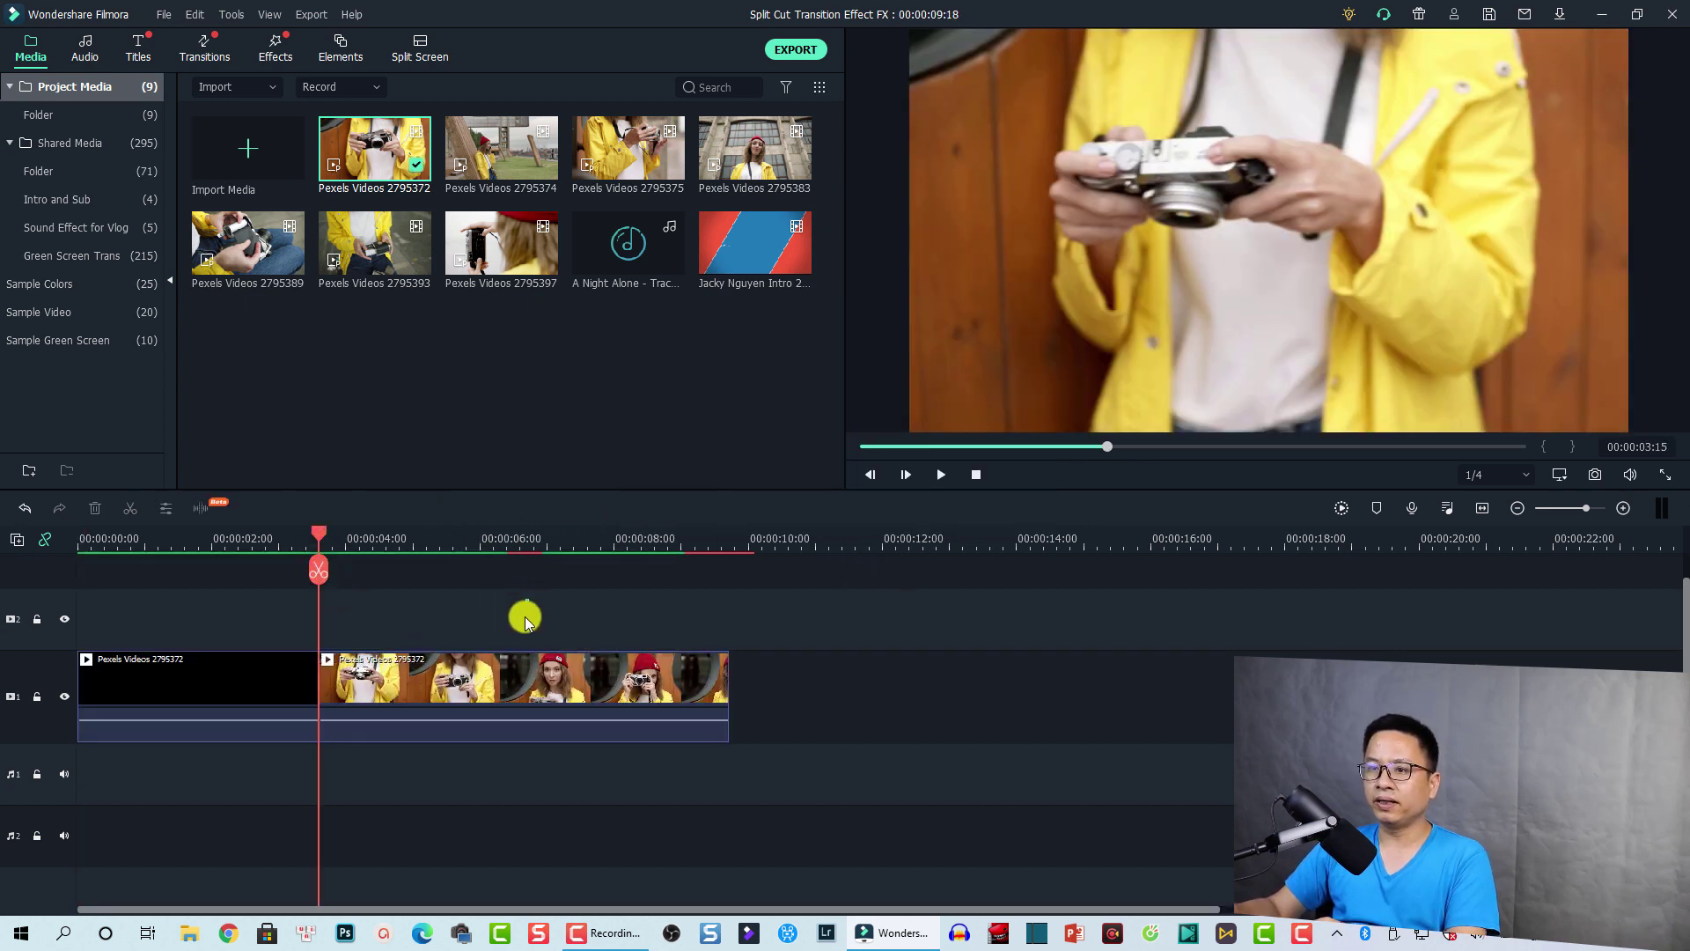
pyautogui.press('Delete')
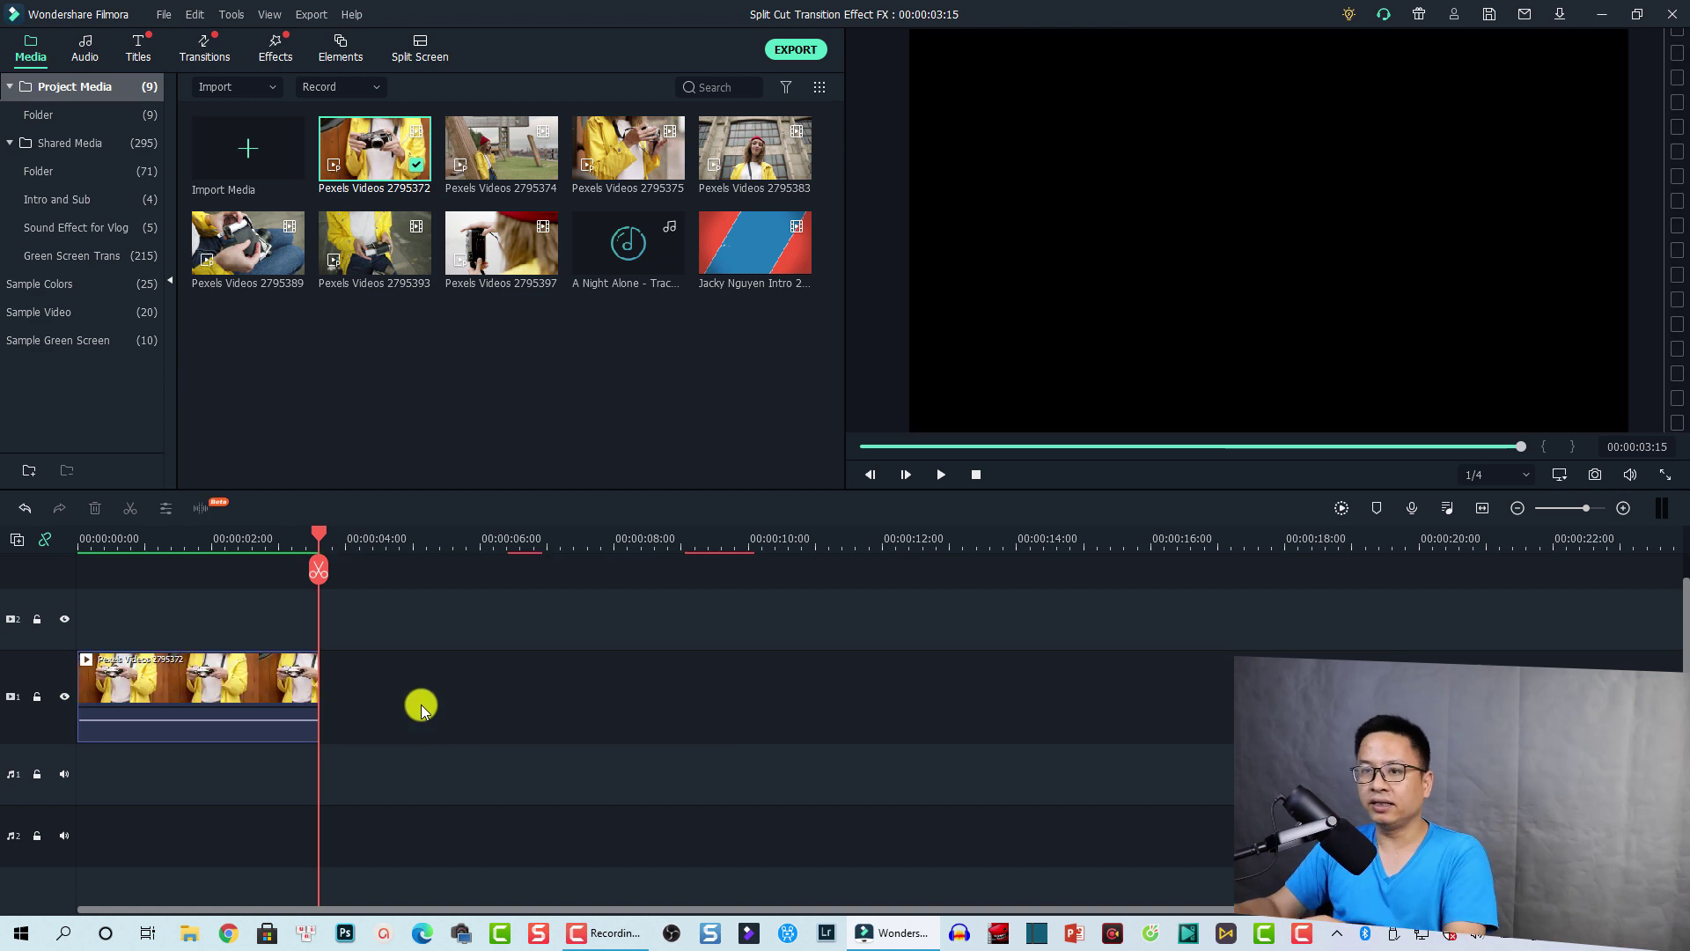
# - Append Pexels Videos 2795374 after it, fit the timeline and play the sequence back
pyautogui.moveTo(483, 174); pyautogui.dragTo(320, 710)
pyautogui.click(513, 546)
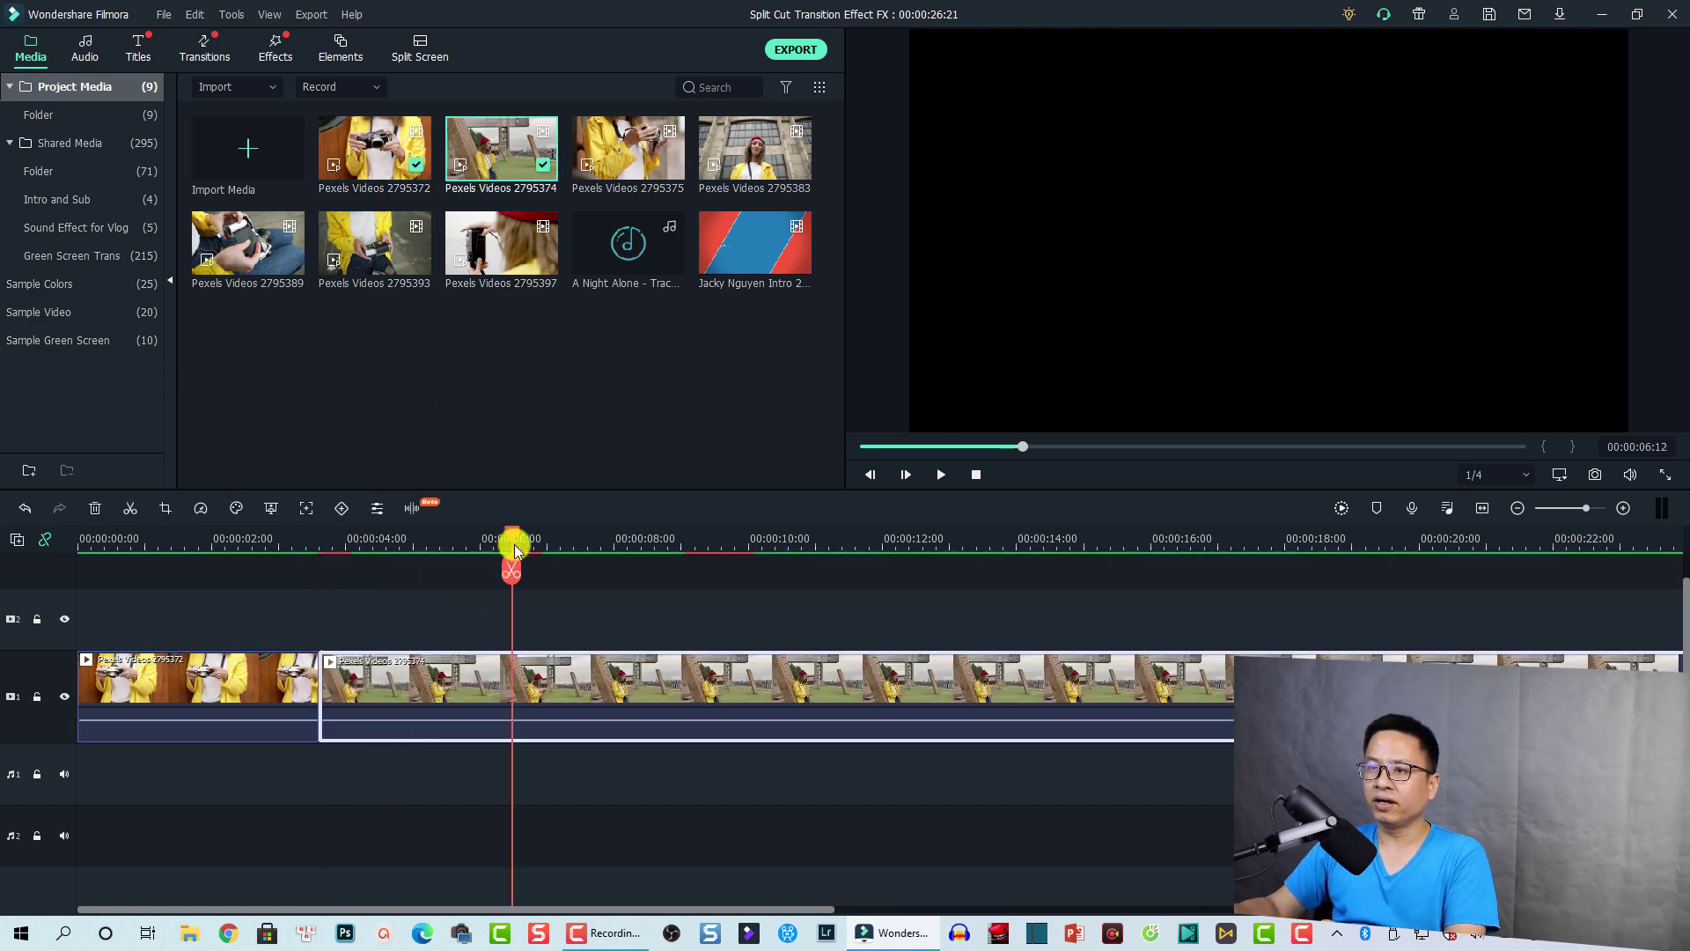
pyautogui.click(619, 551)
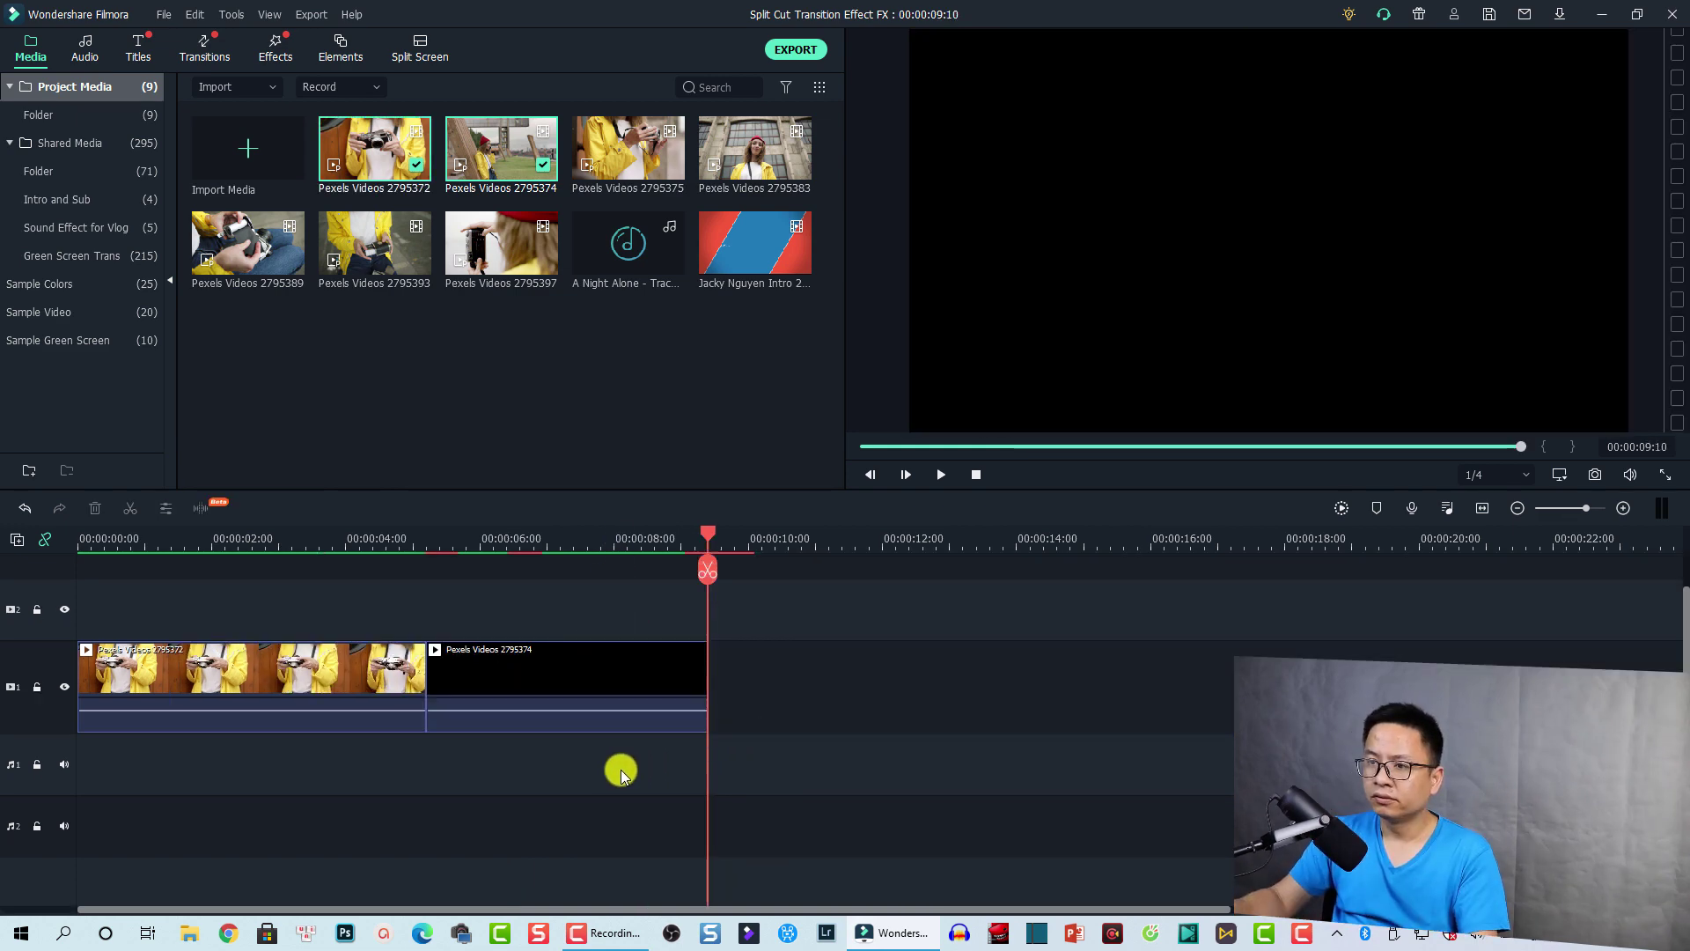
pyautogui.click(253, 541)
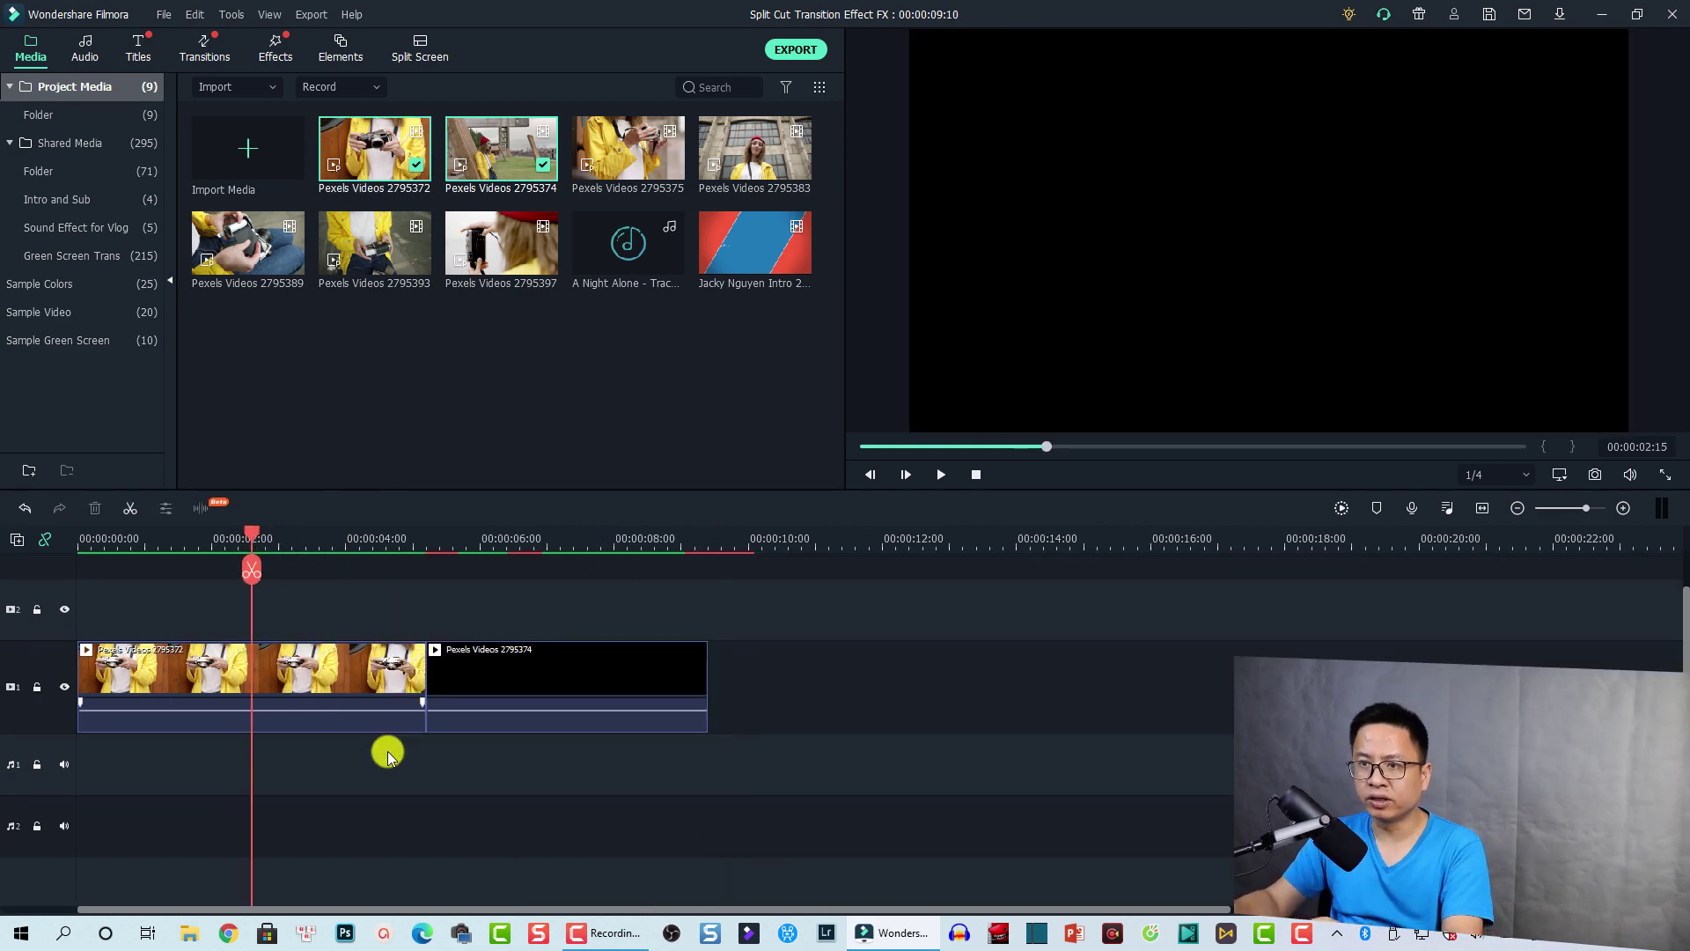
pyautogui.click(1481, 509)
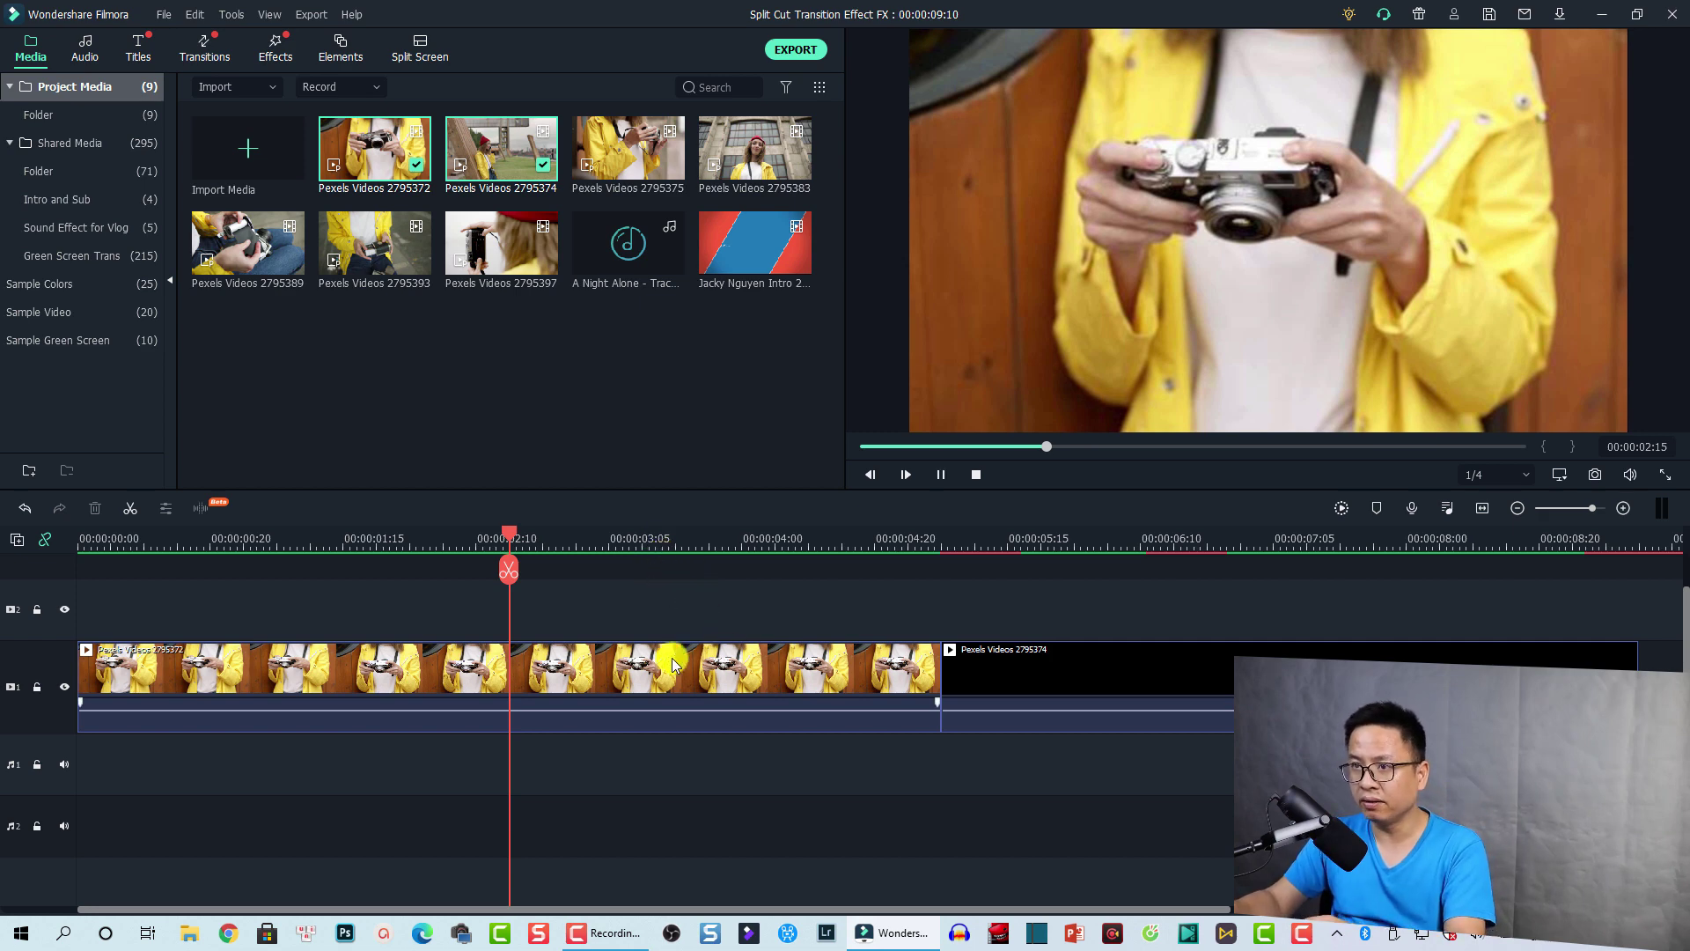
pyautogui.press('space')
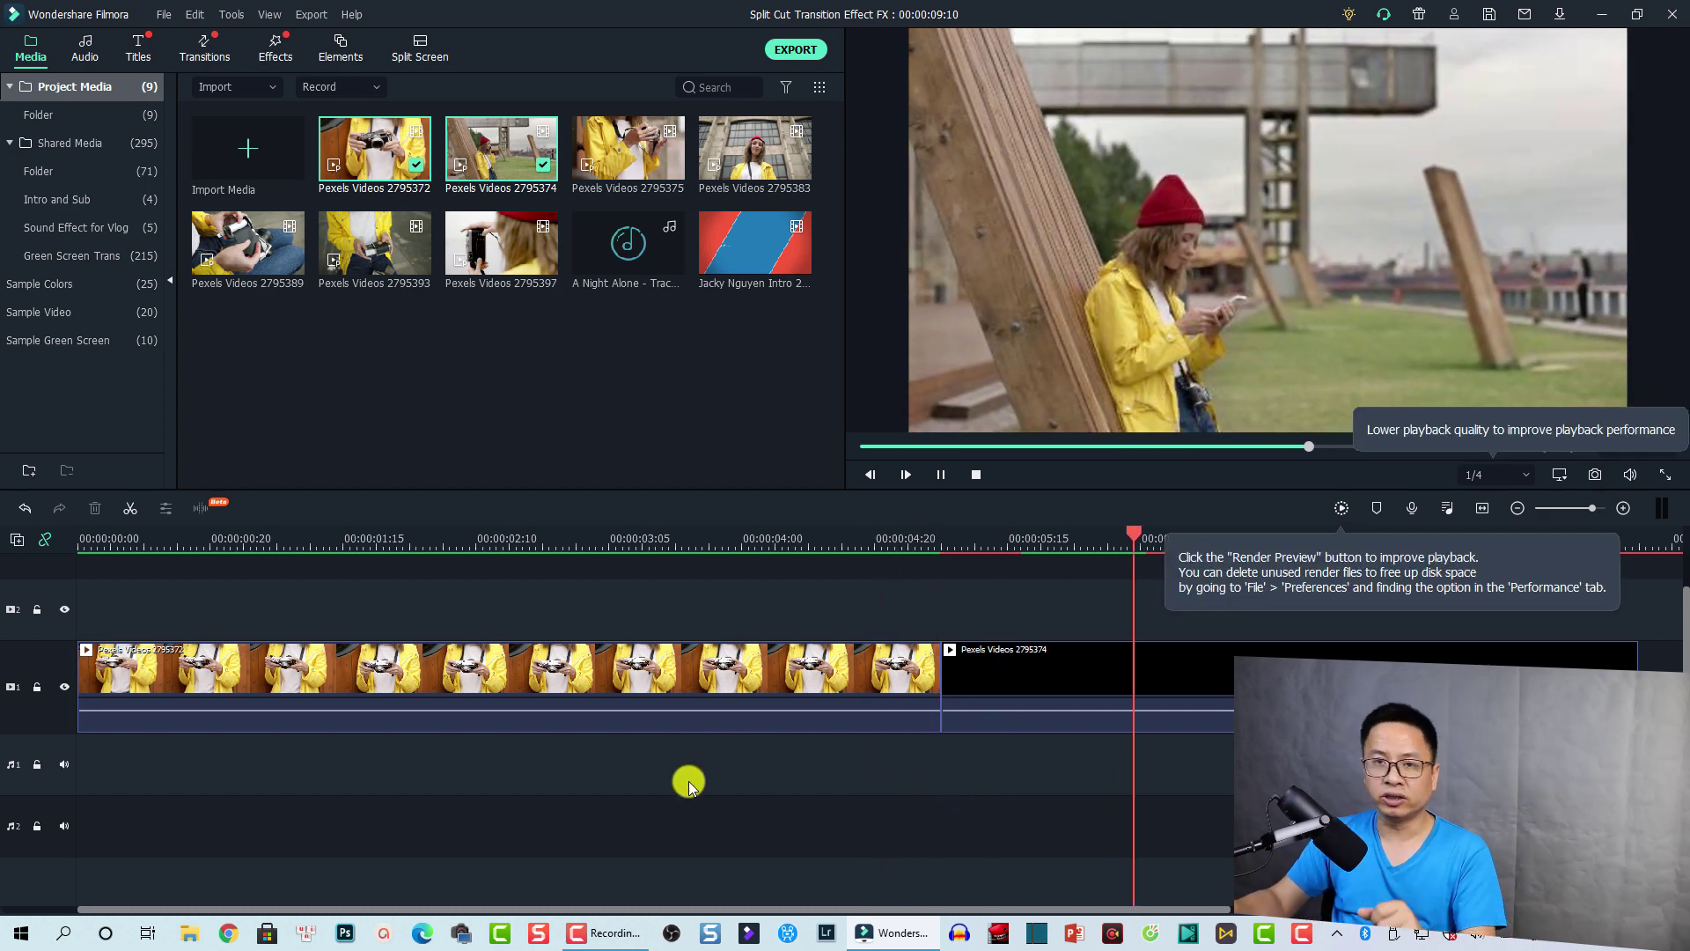
pyautogui.press('space')
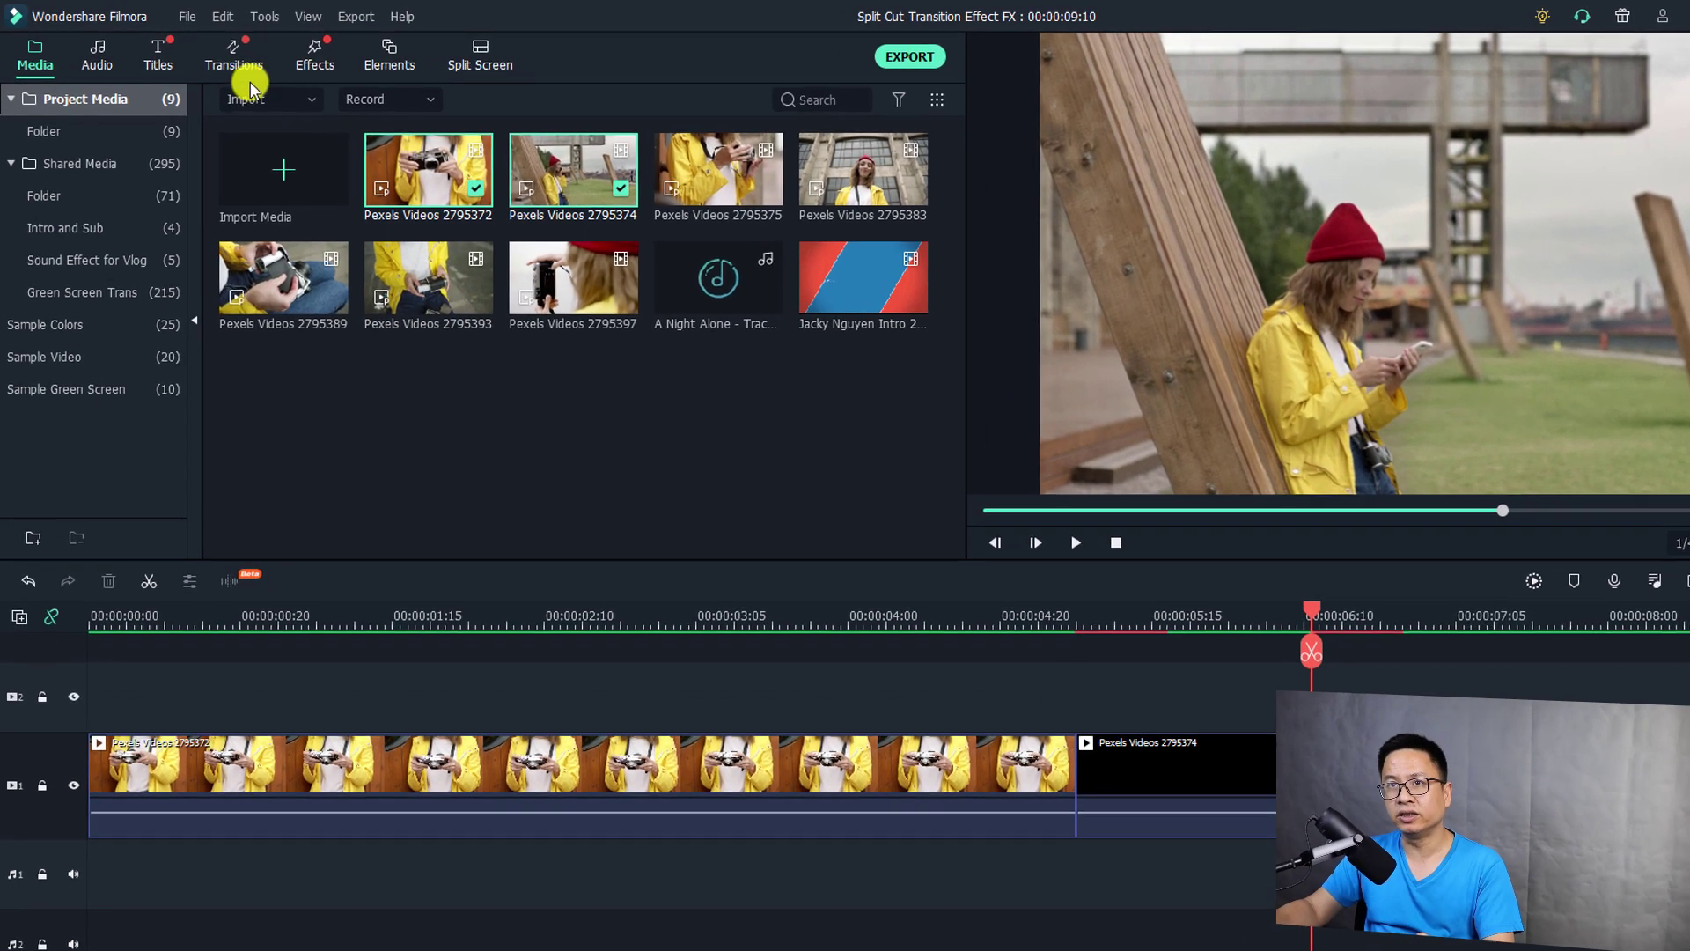
# - Compare Flip Roll 2, 3 and 4 in Speed Blur > Simple, then place Flip Roll 3 at the cut
pyautogui.click(203, 49)
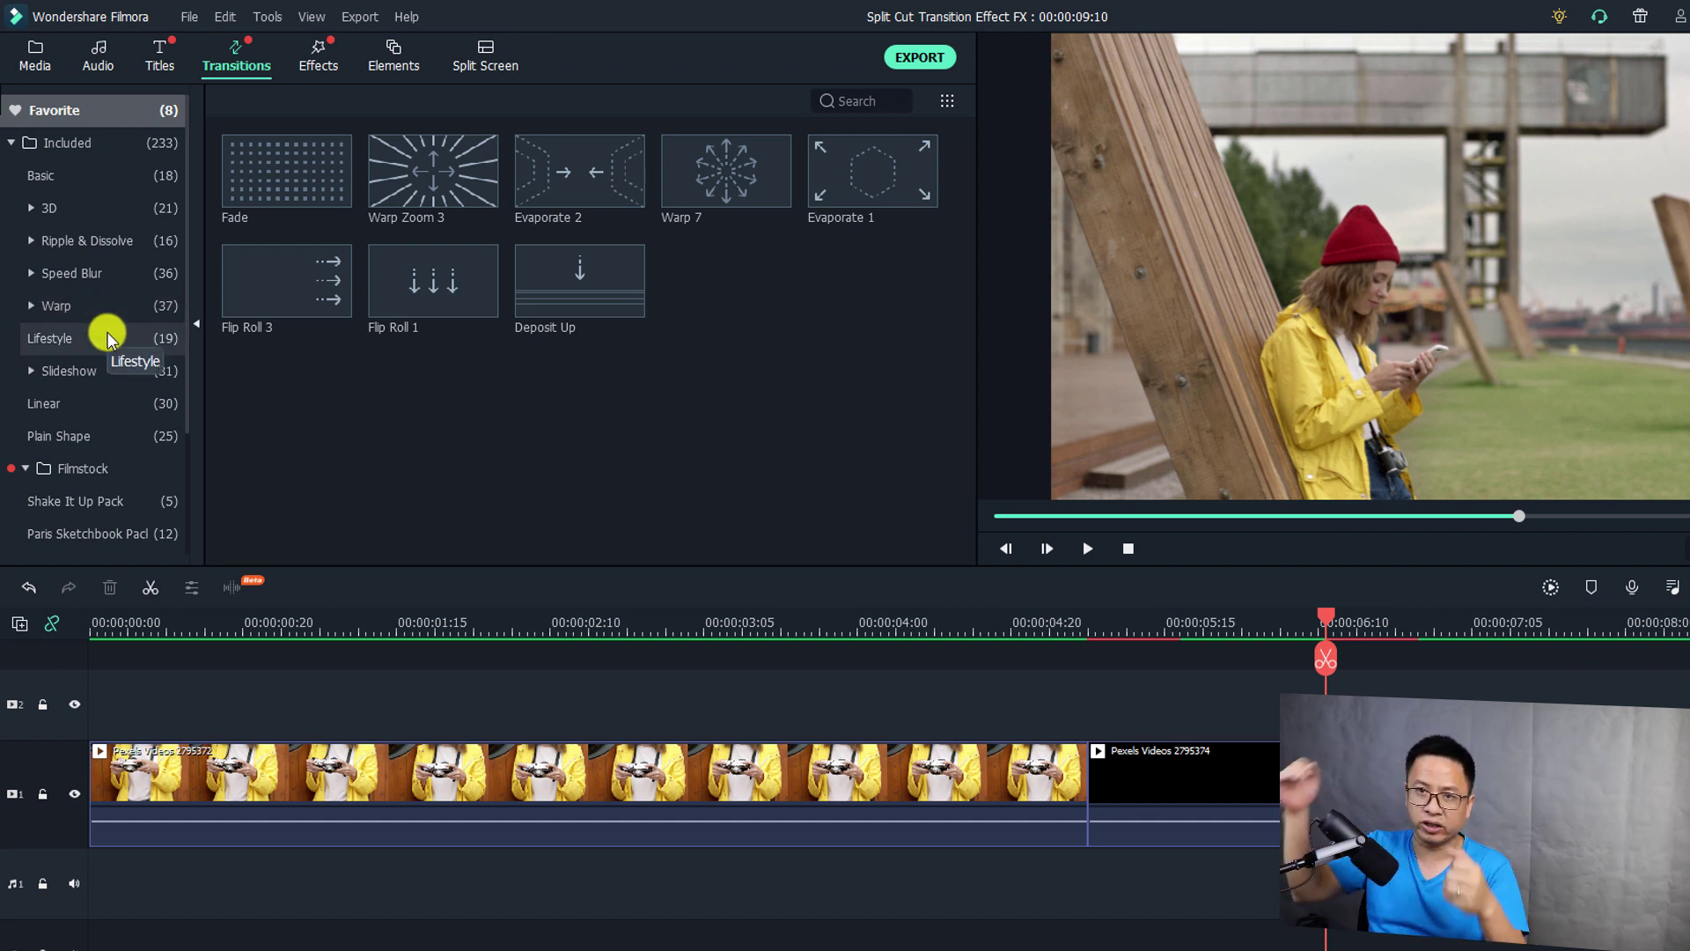
pyautogui.click(60, 275)
pyautogui.click(63, 310)
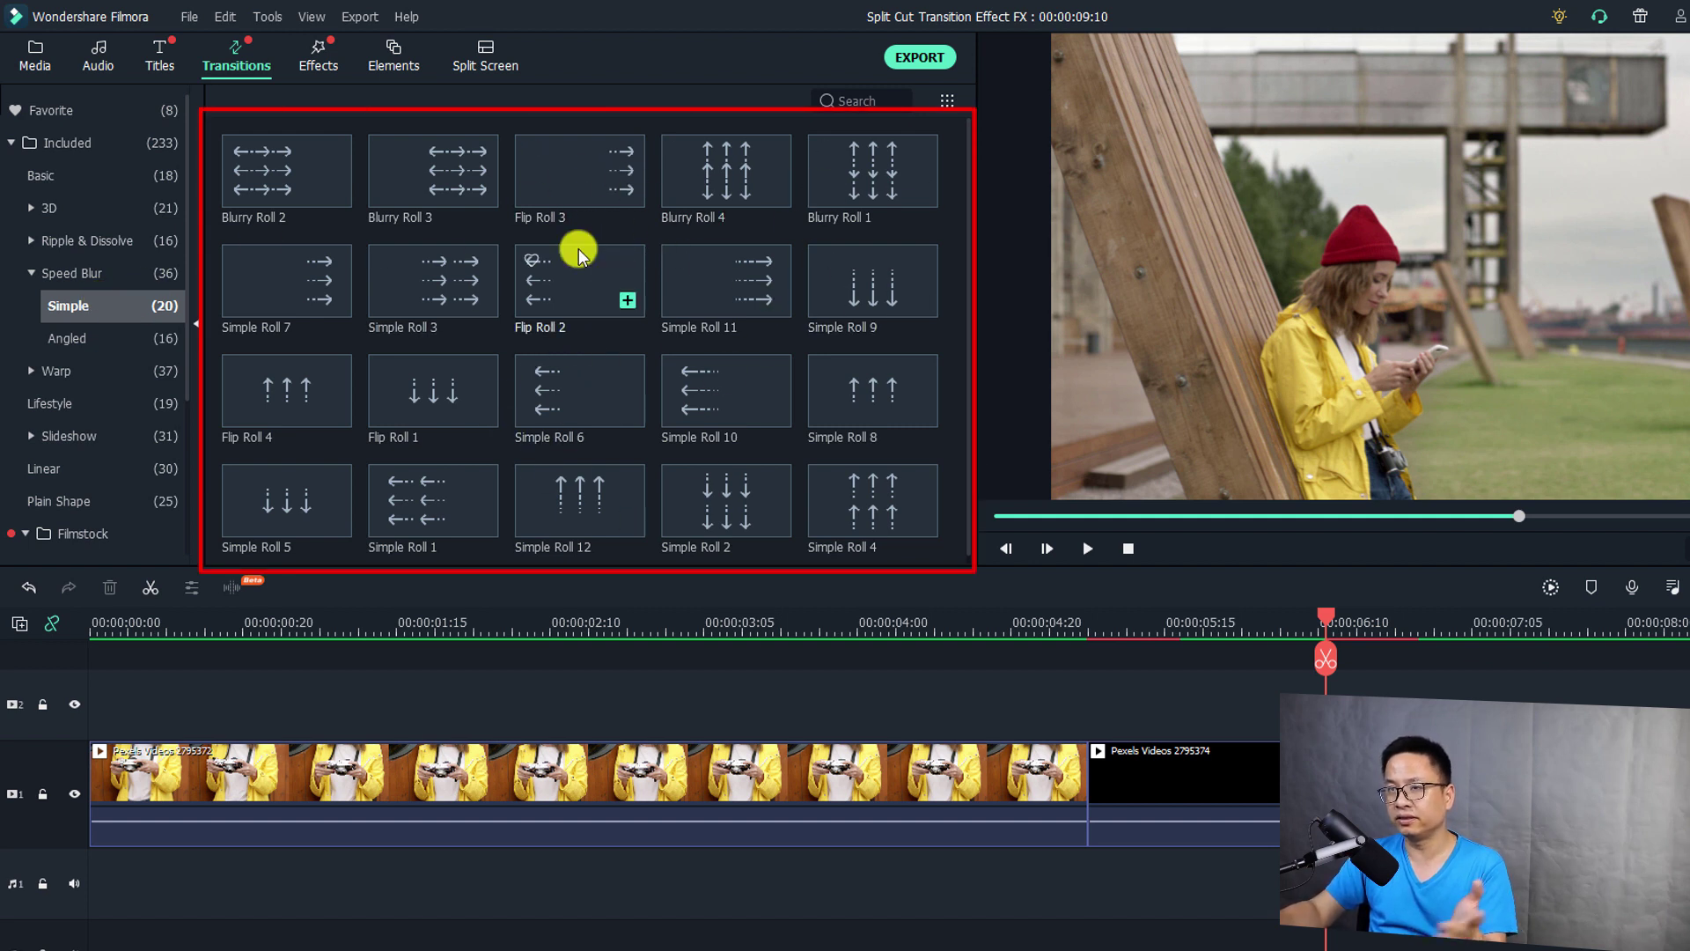
pyautogui.click(556, 208)
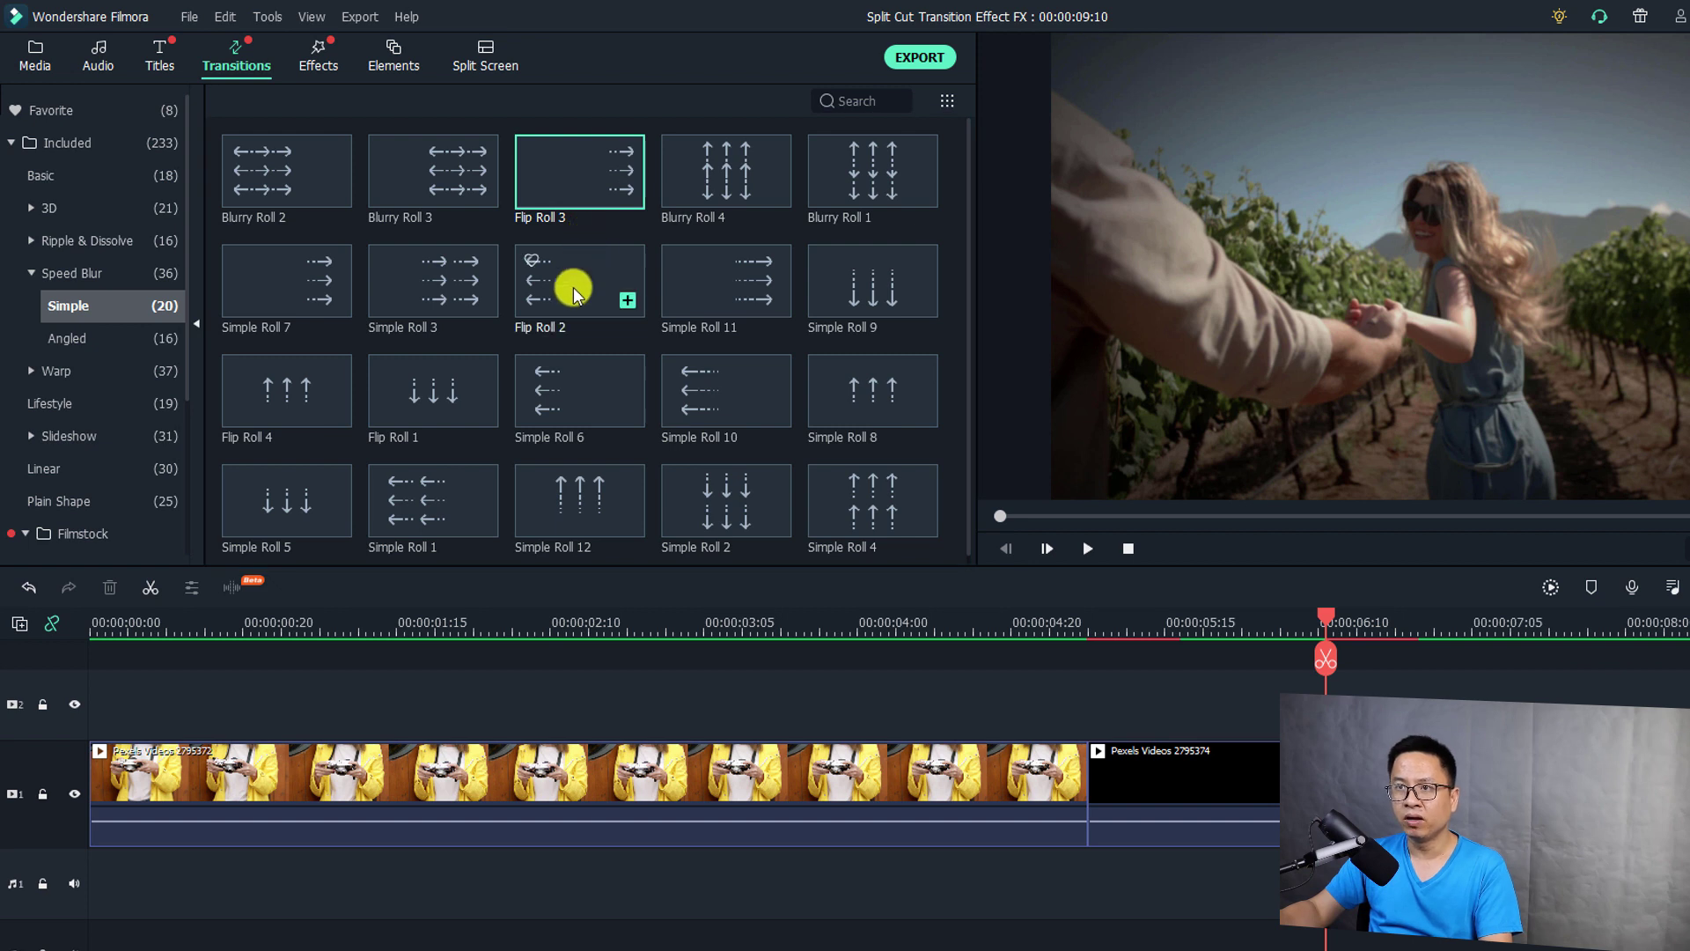
pyautogui.click(573, 287)
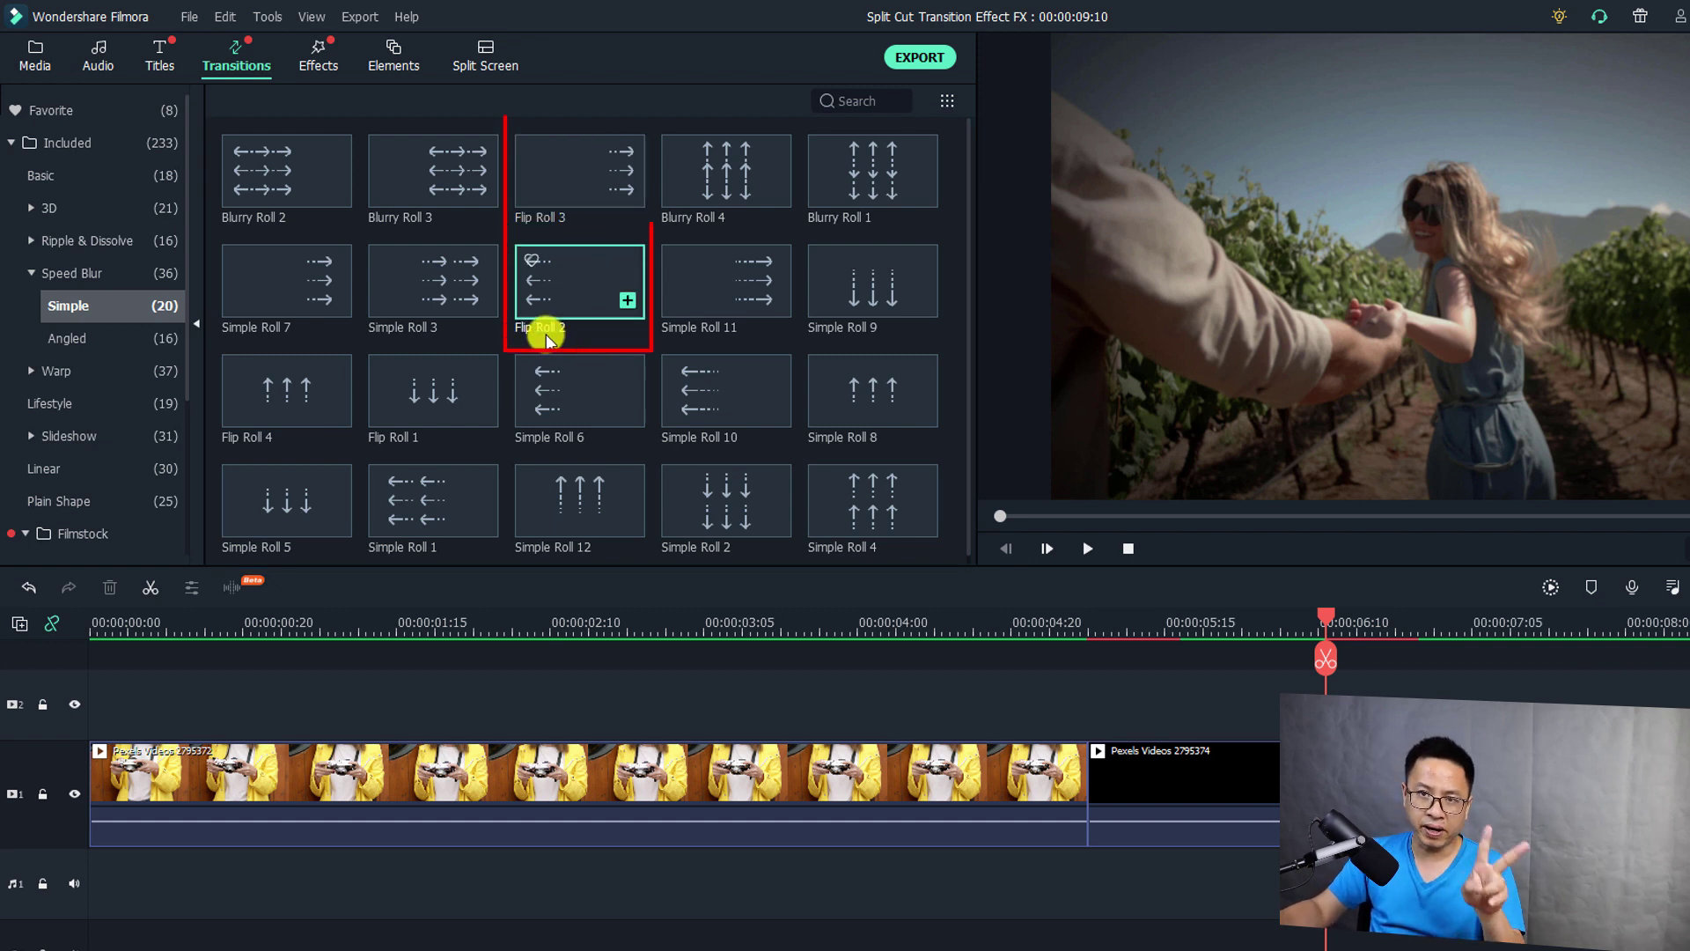
pyautogui.click(270, 407)
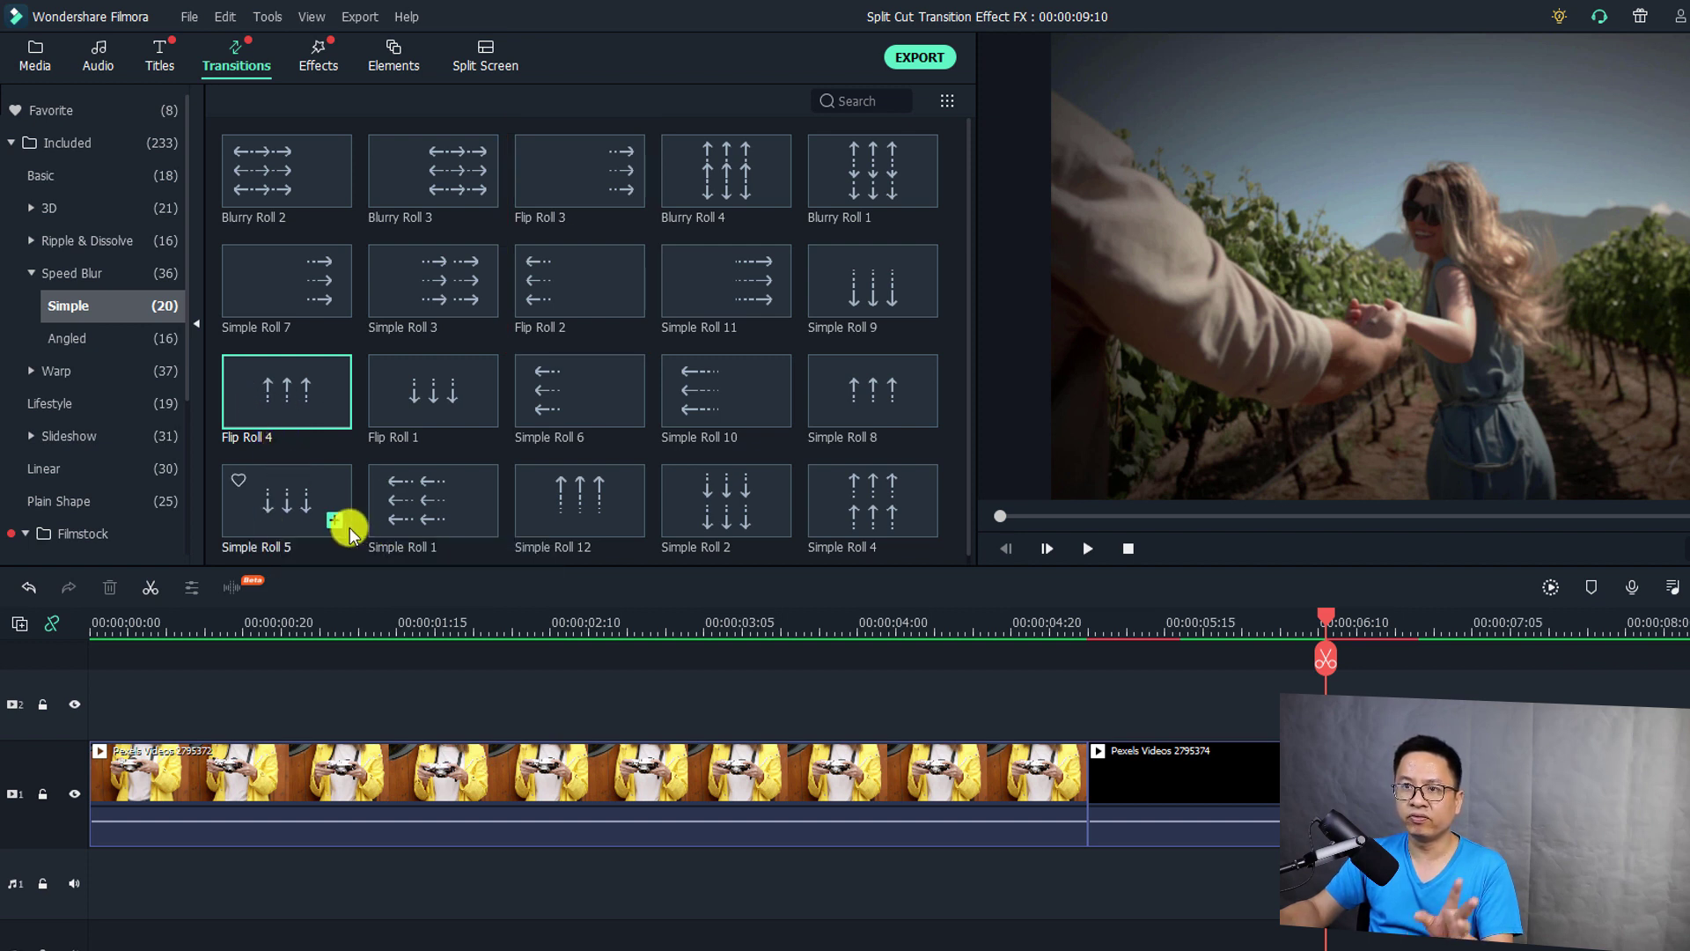
pyautogui.click(573, 208)
pyautogui.click(563, 310)
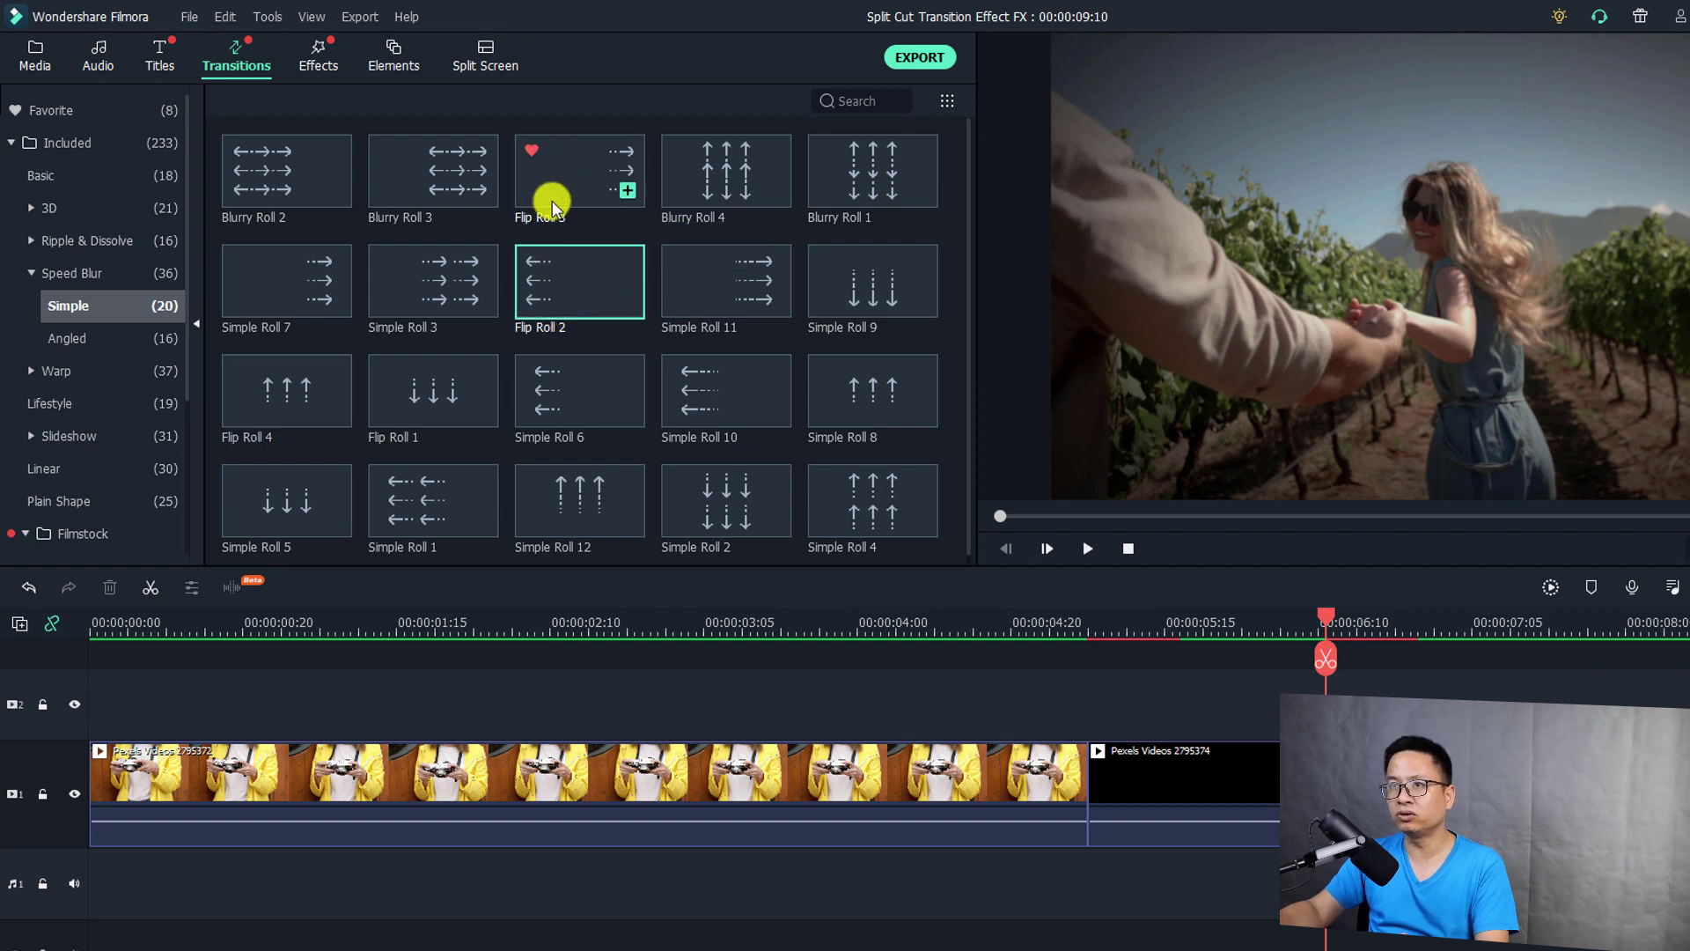
pyautogui.click(553, 200)
pyautogui.moveTo(563, 192); pyautogui.dragTo(1088, 836)
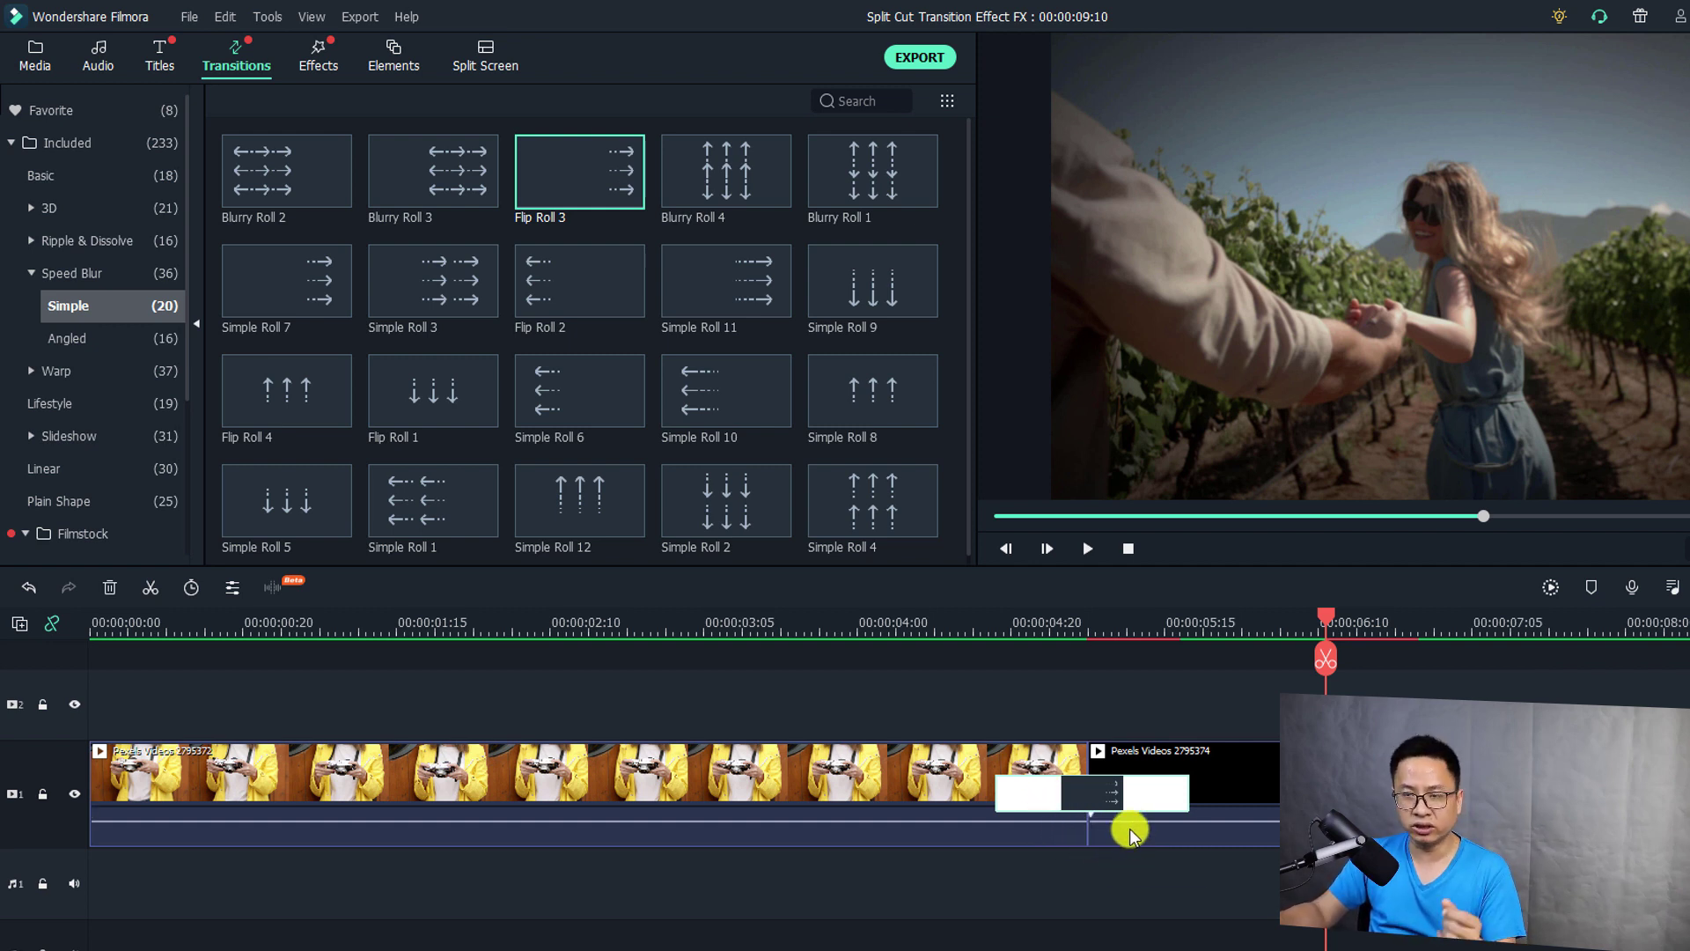
pyautogui.doubleClick(1084, 796)
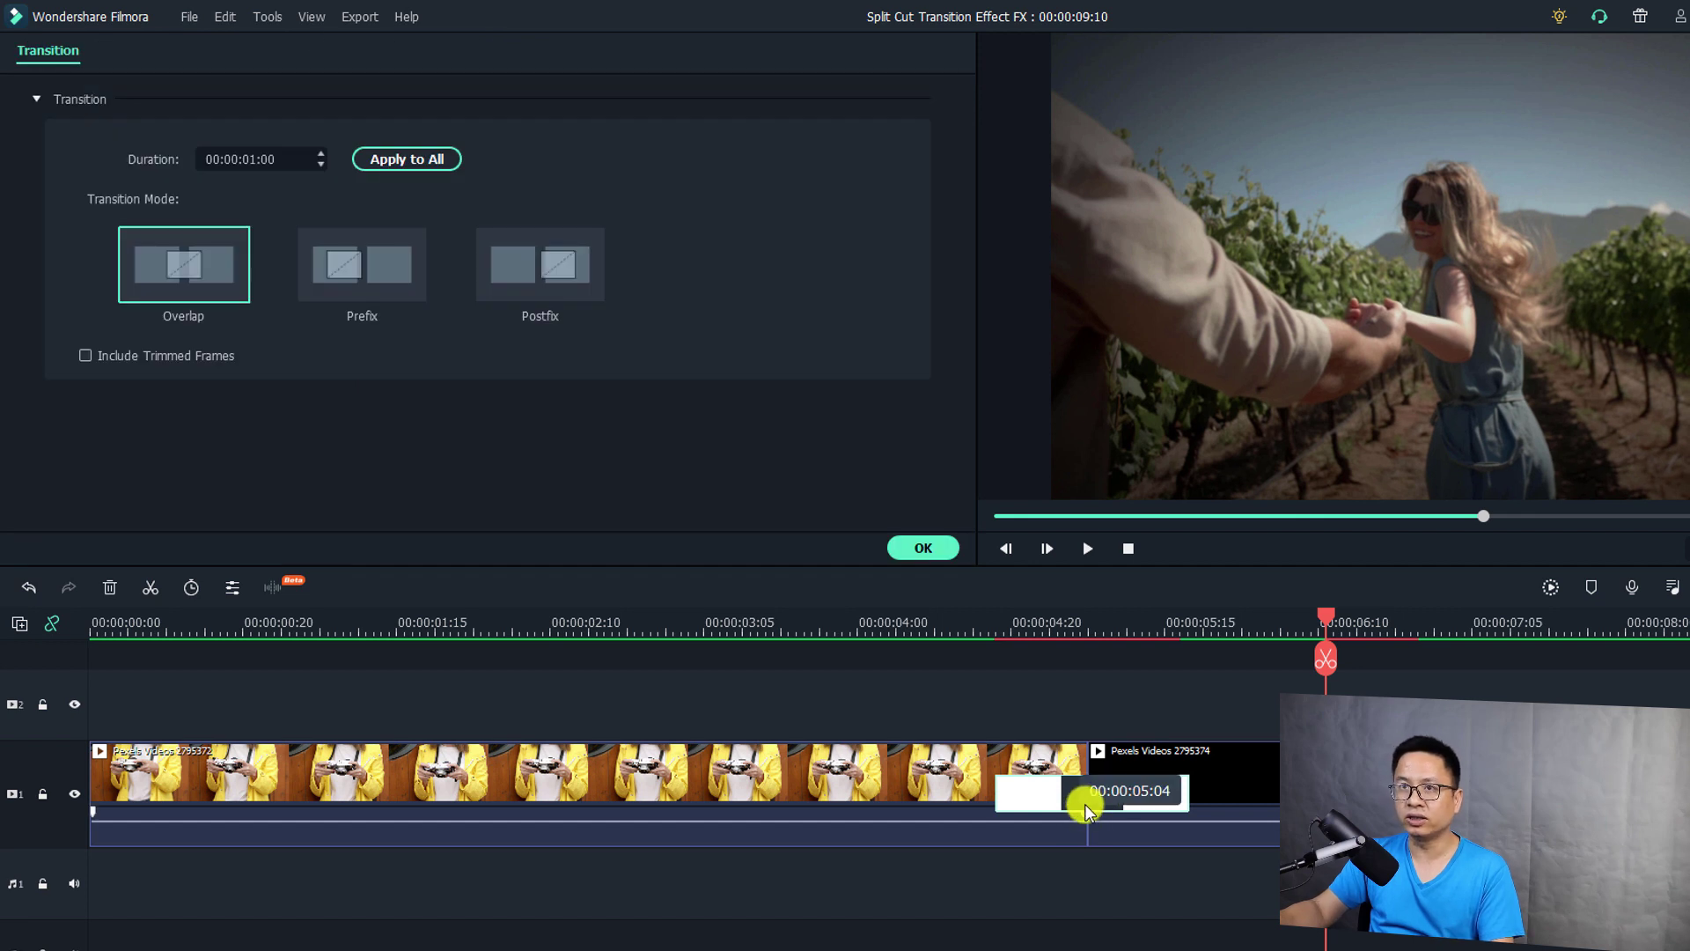
pyautogui.click(253, 159)
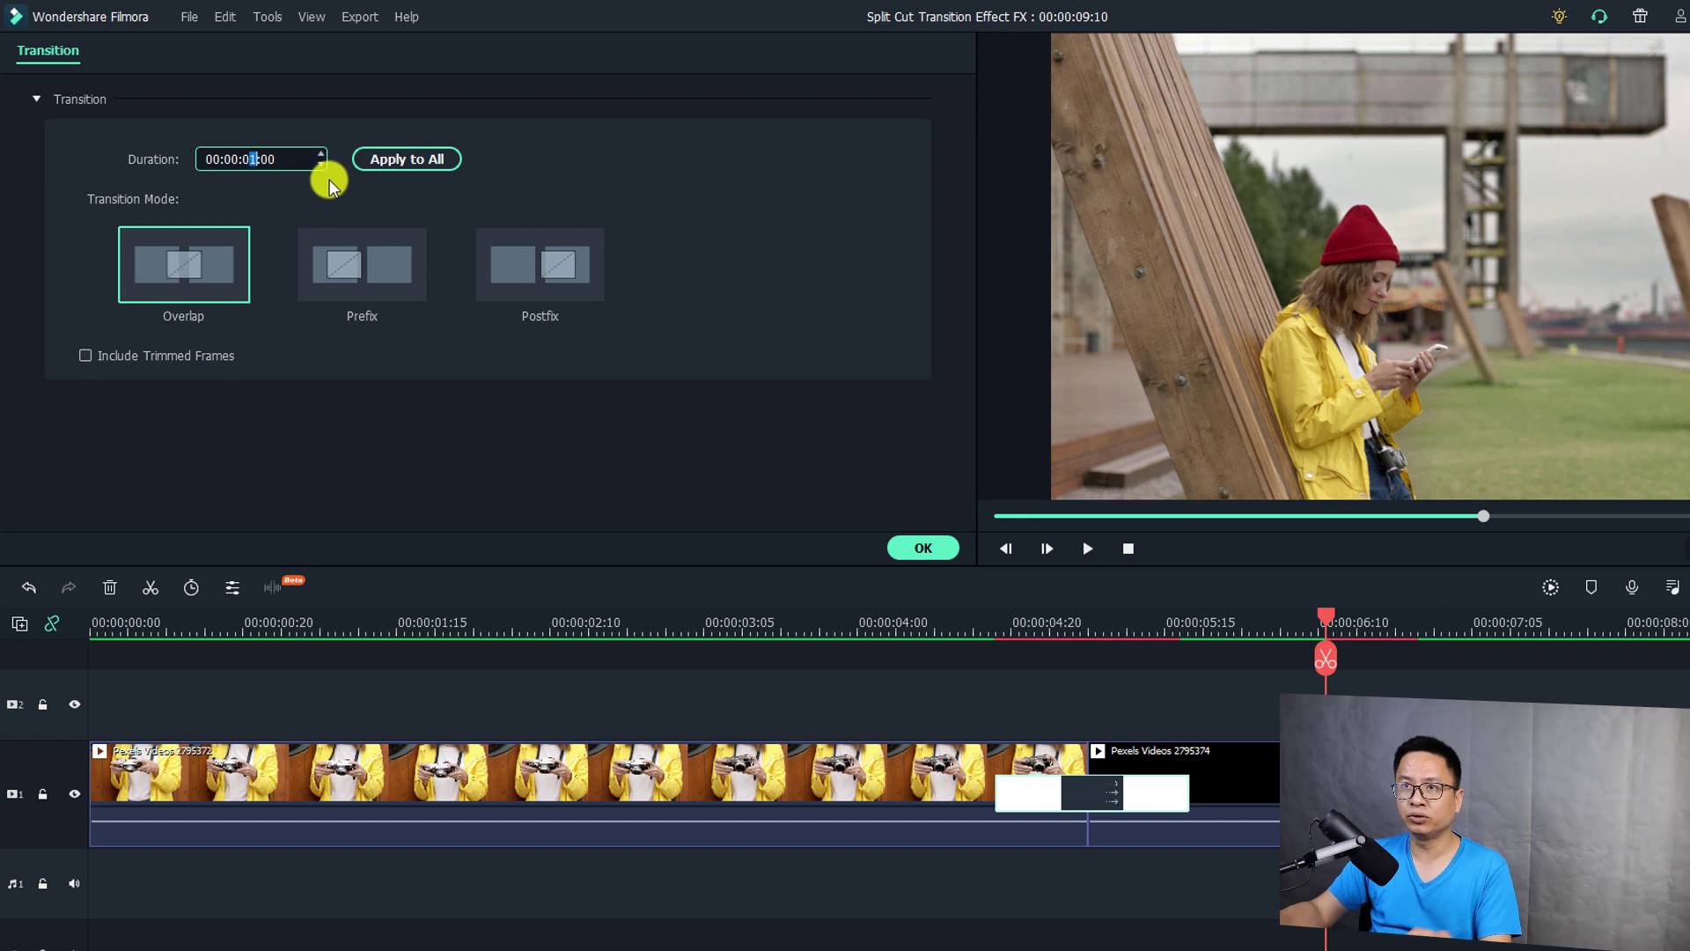
pyautogui.click(928, 554)
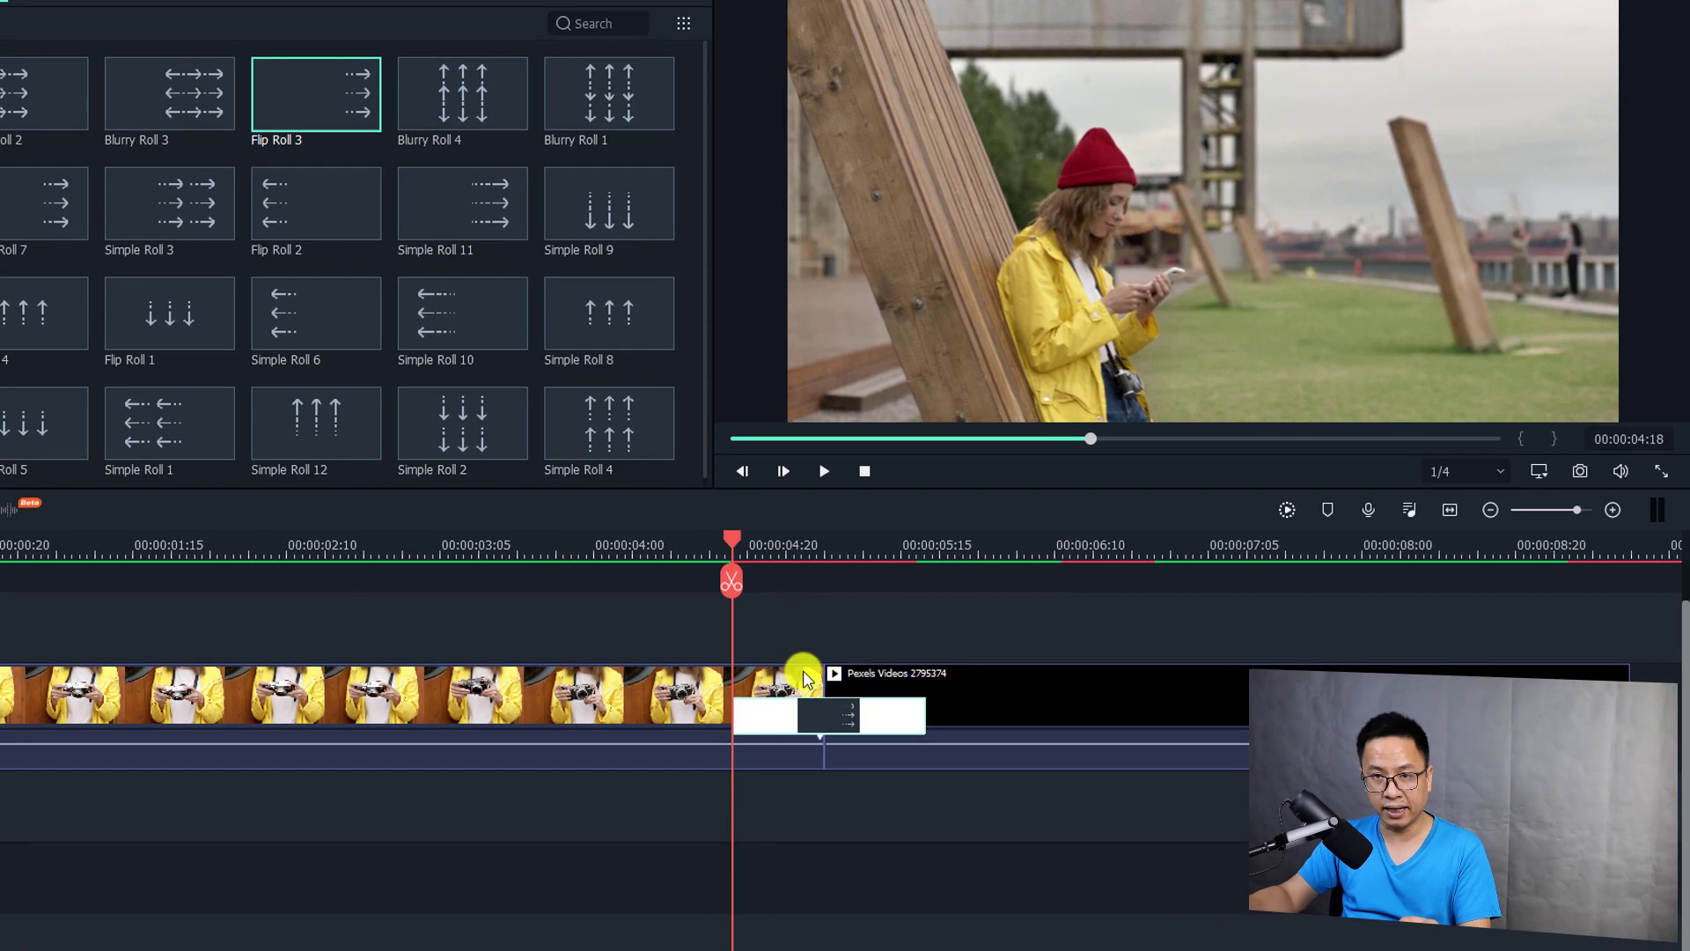
pyautogui.click(803, 678)
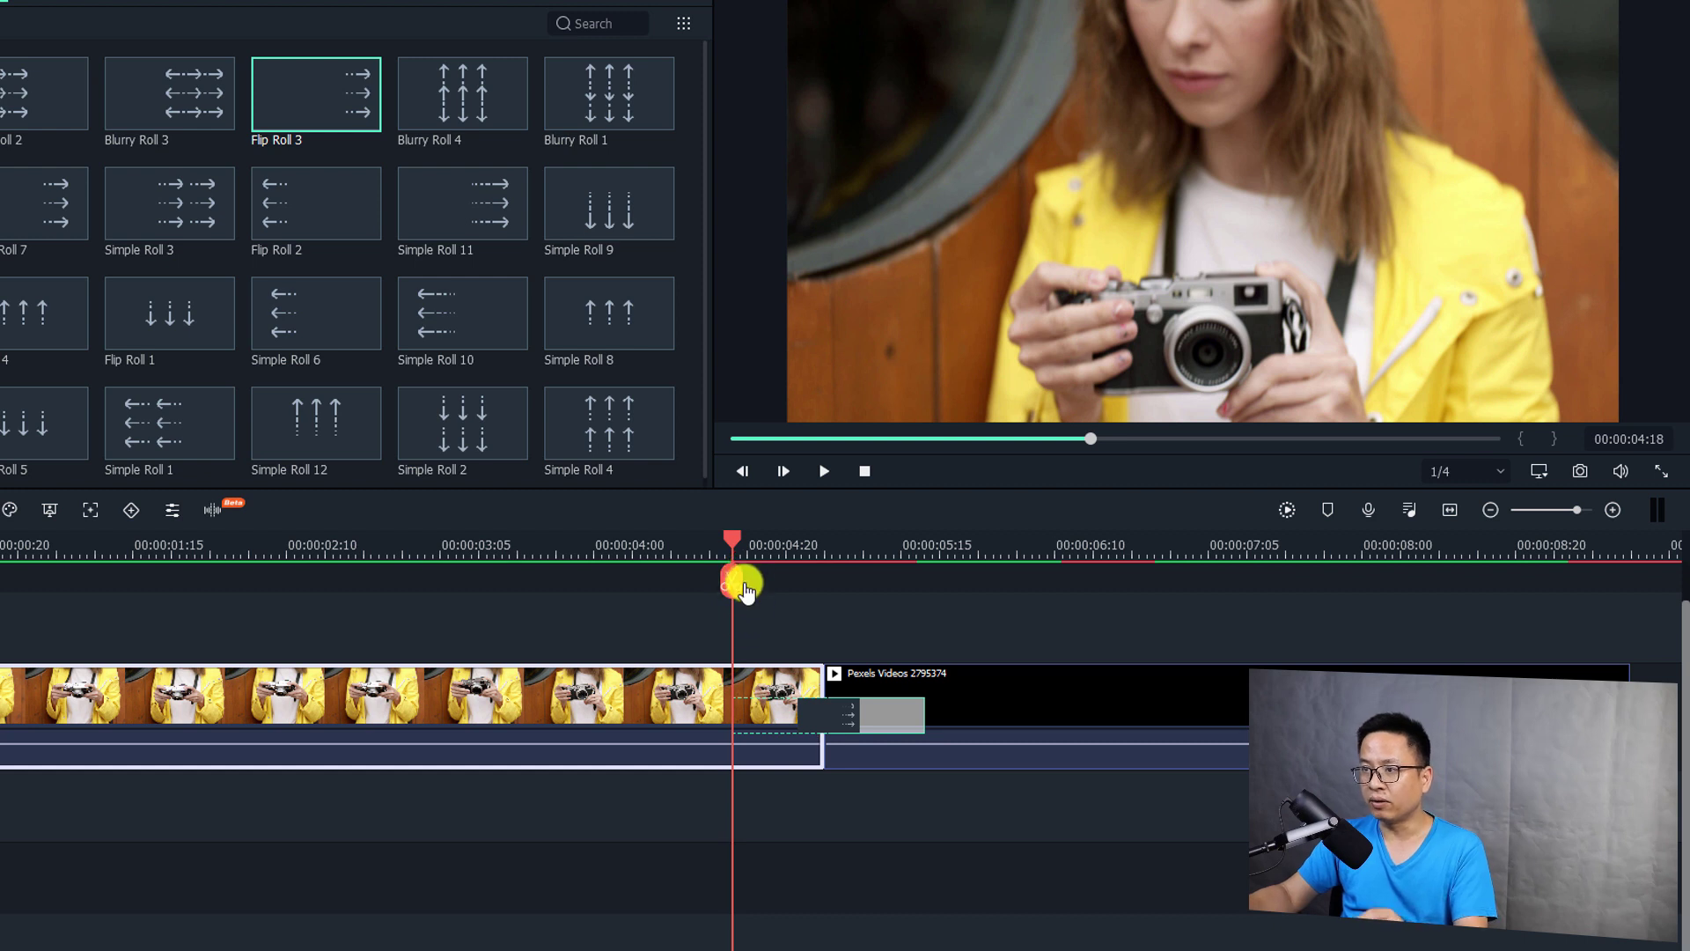
# - Split the clips at 00:00:04:18 and 00:00:05:17 on either side of the Flip Roll 3 transition
pyautogui.click(810, 722)
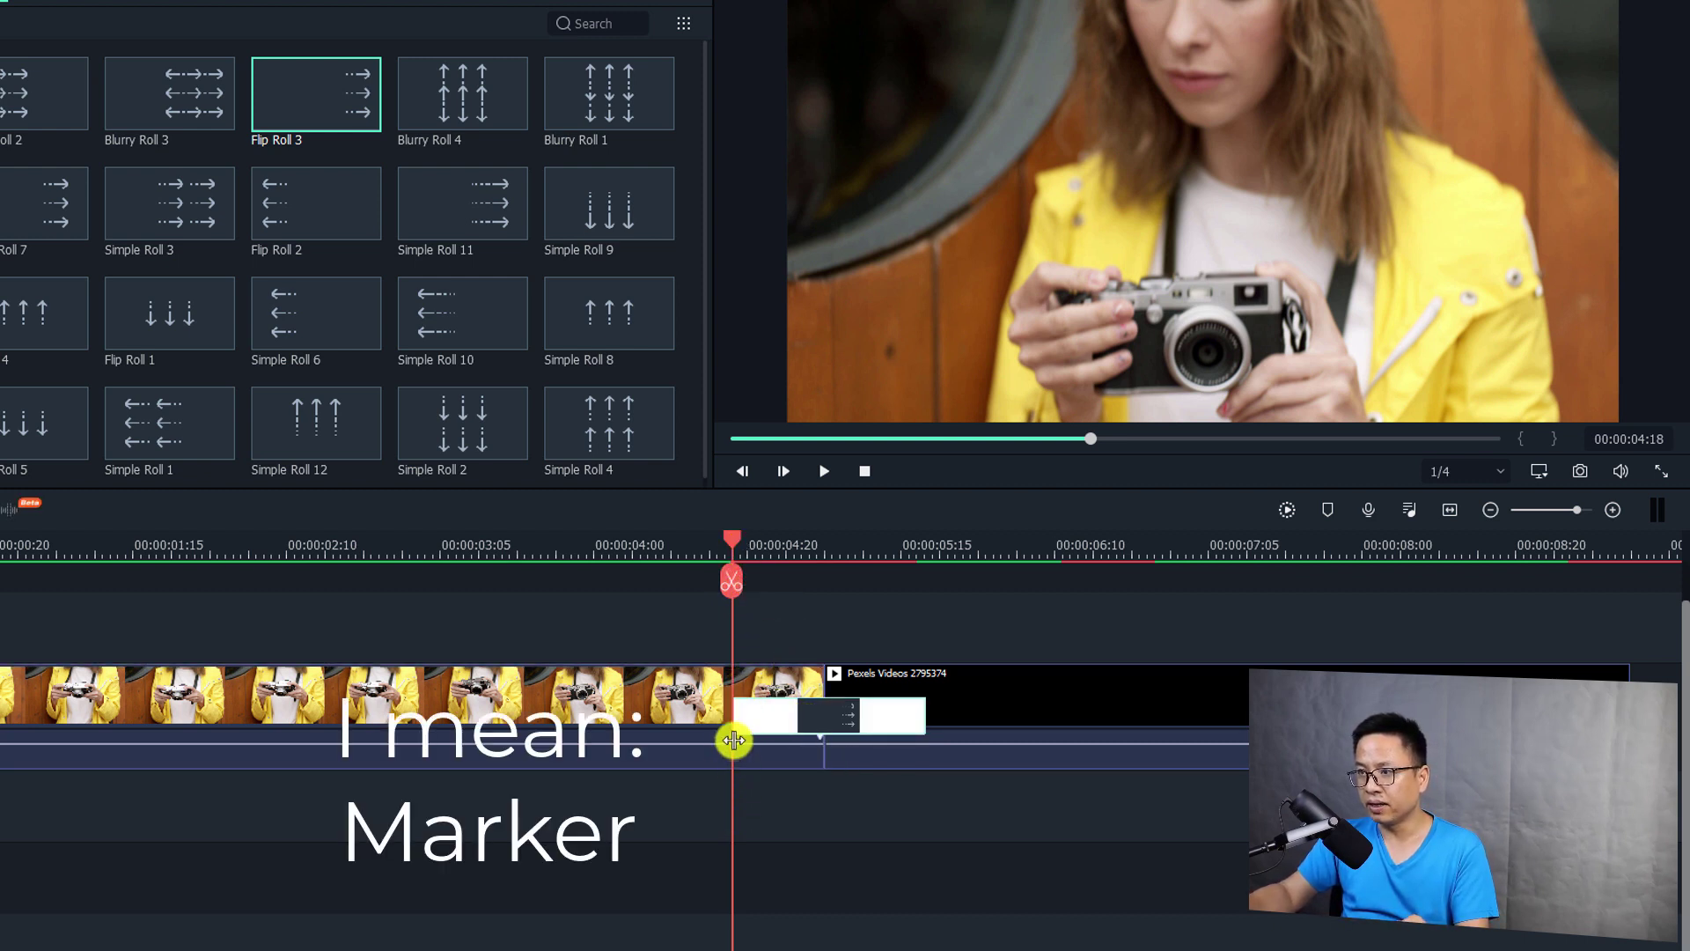
pyautogui.click(758, 677)
pyautogui.hotkey('ctrl', 'b')
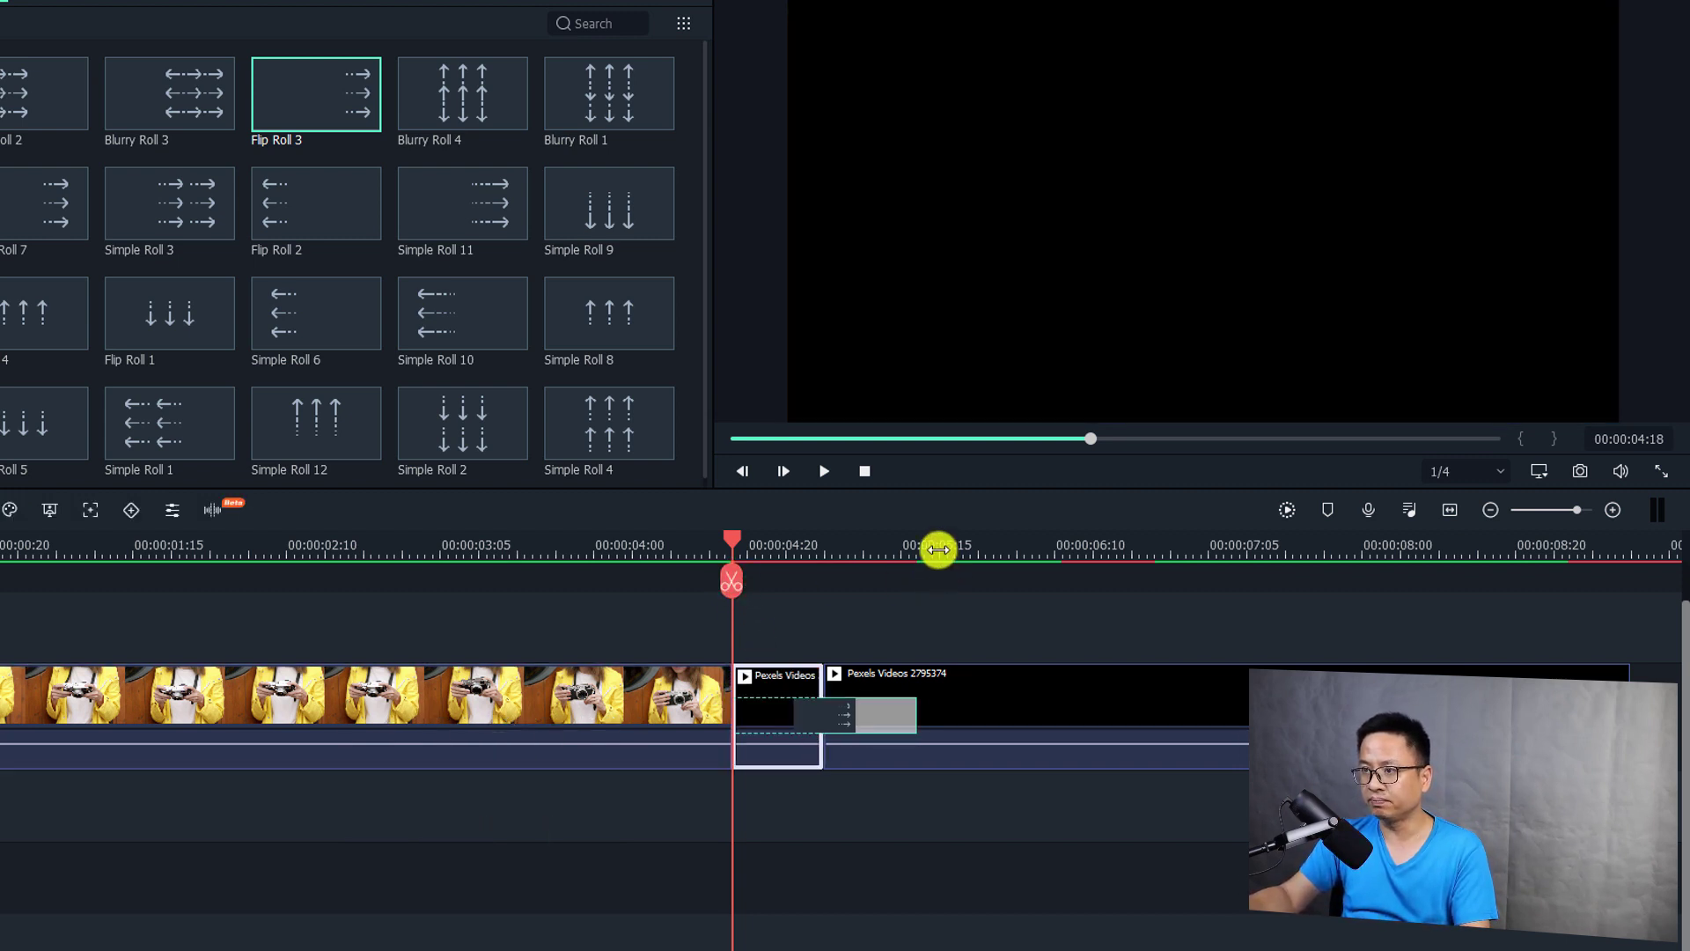
pyautogui.click(924, 552)
pyautogui.click(918, 543)
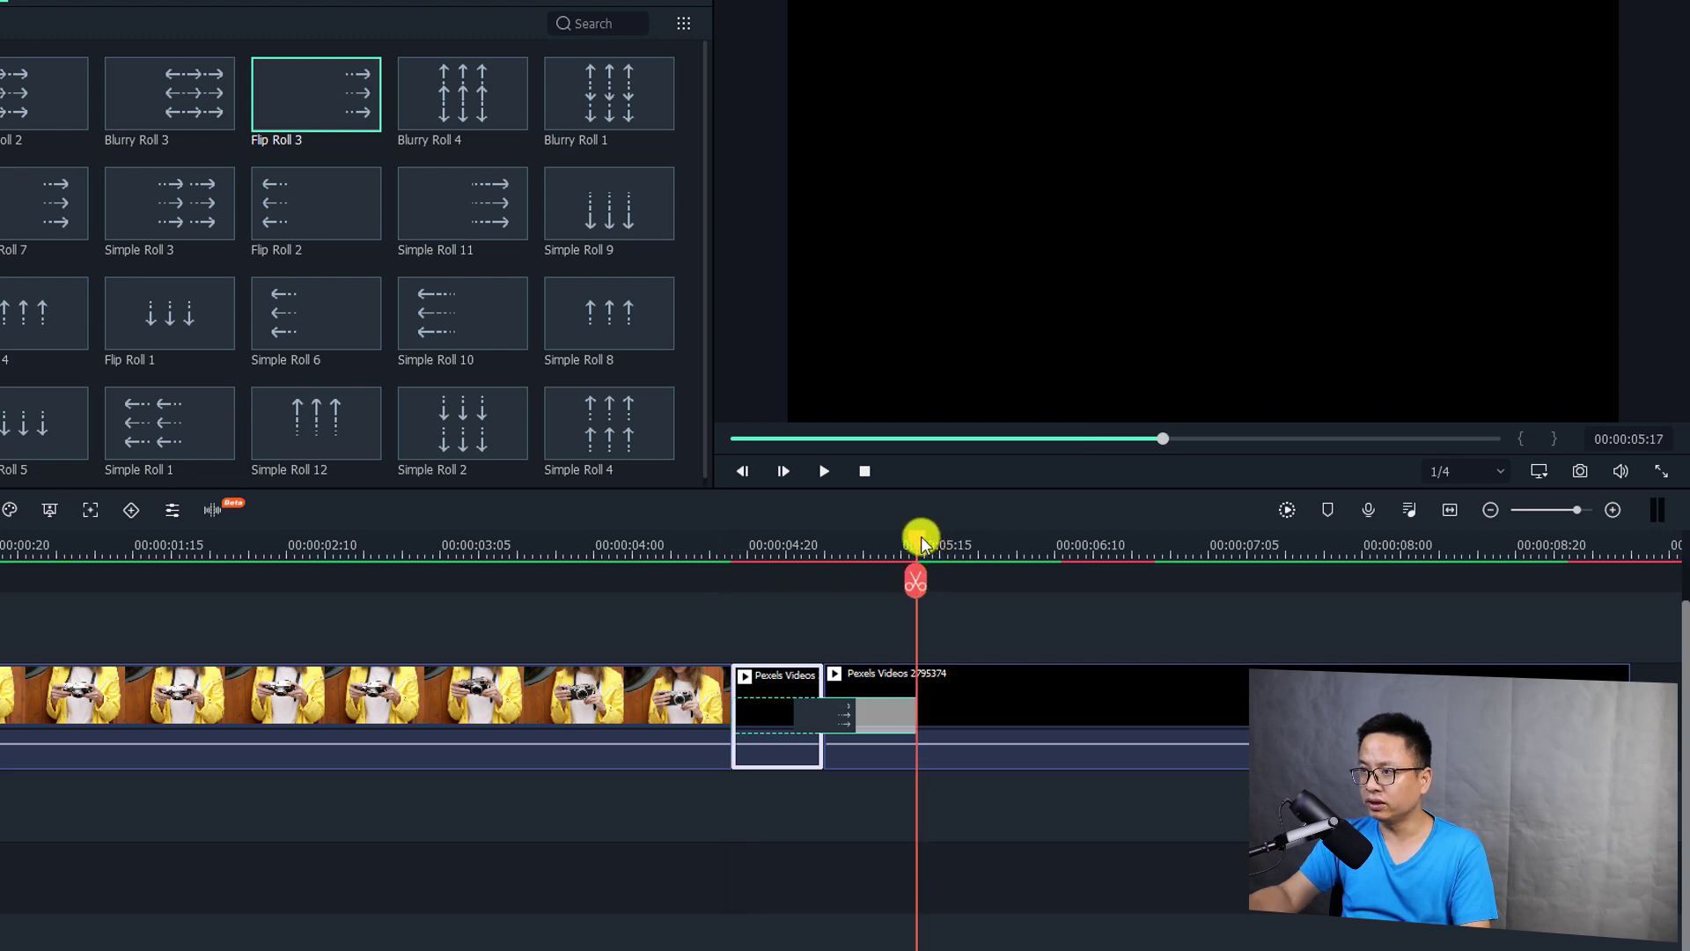
pyautogui.moveTo(860, 717); pyautogui.dragTo(796, 701)
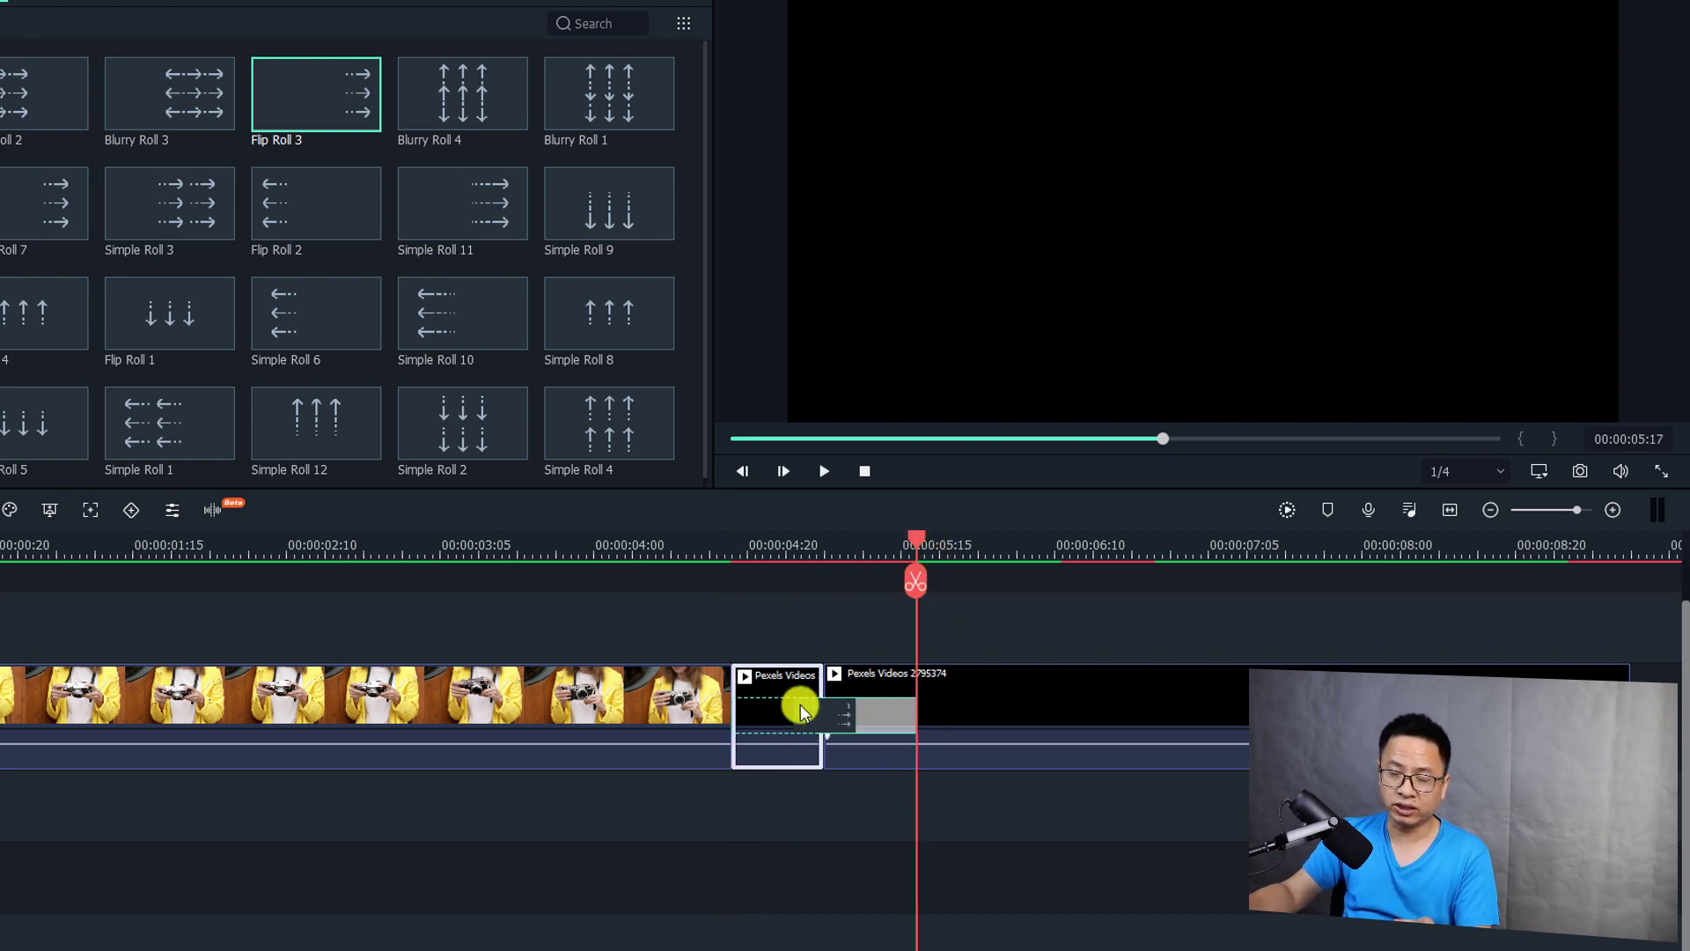
pyautogui.click(1005, 705)
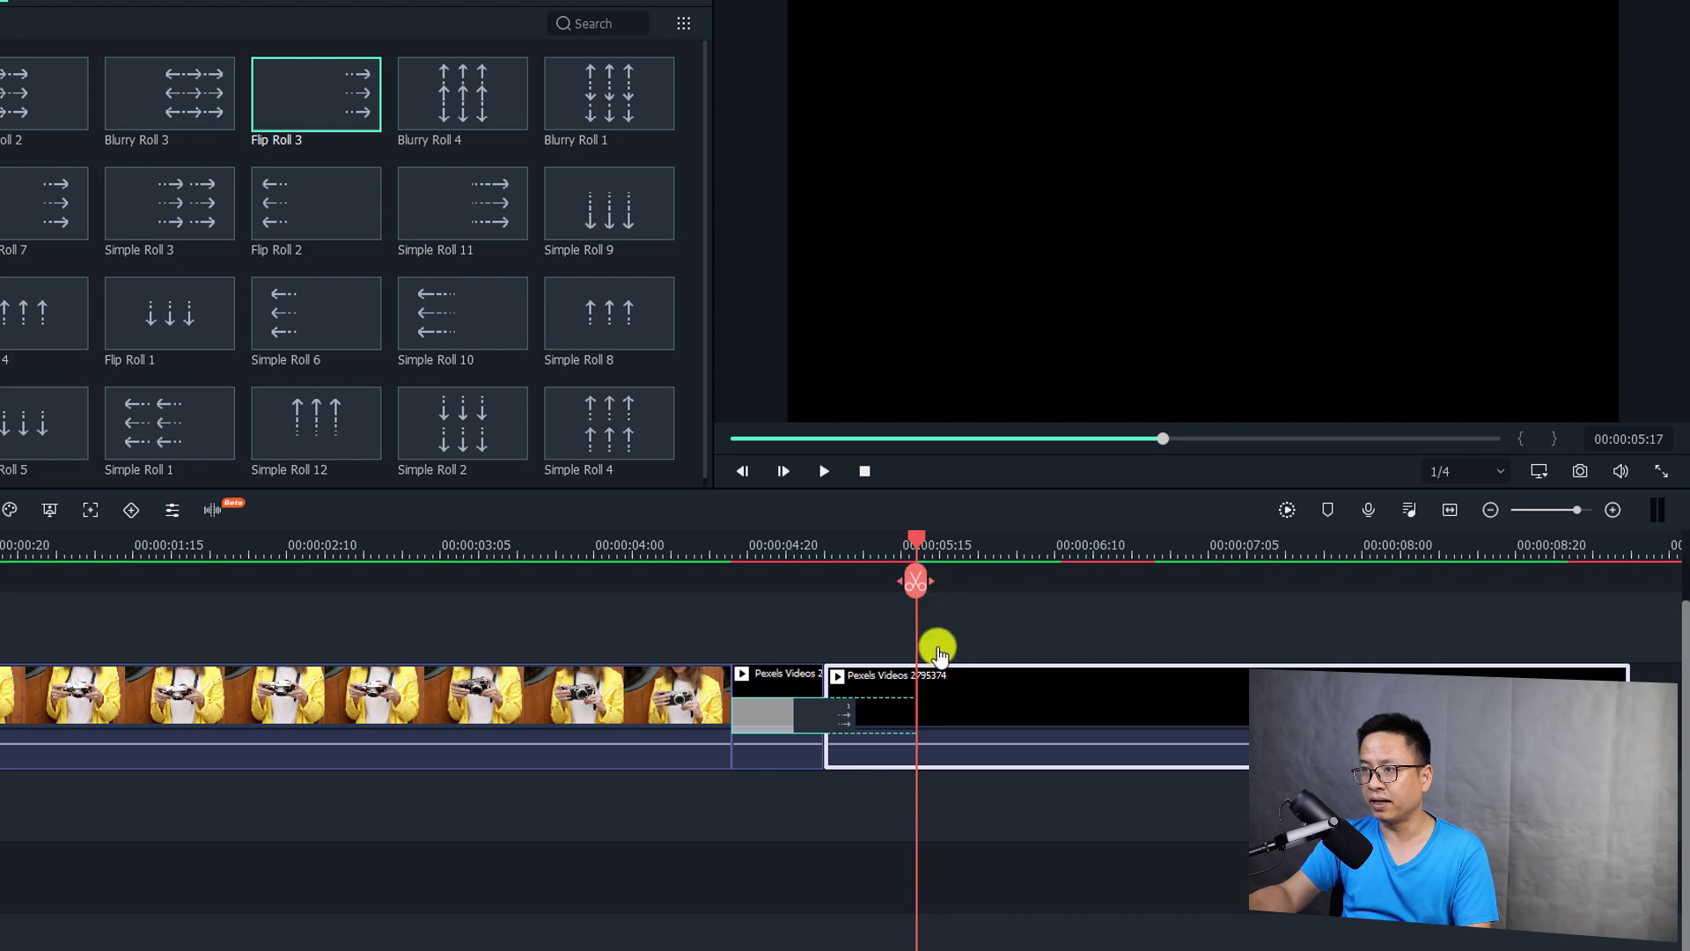
pyautogui.hotkey('ctrl', 'b')
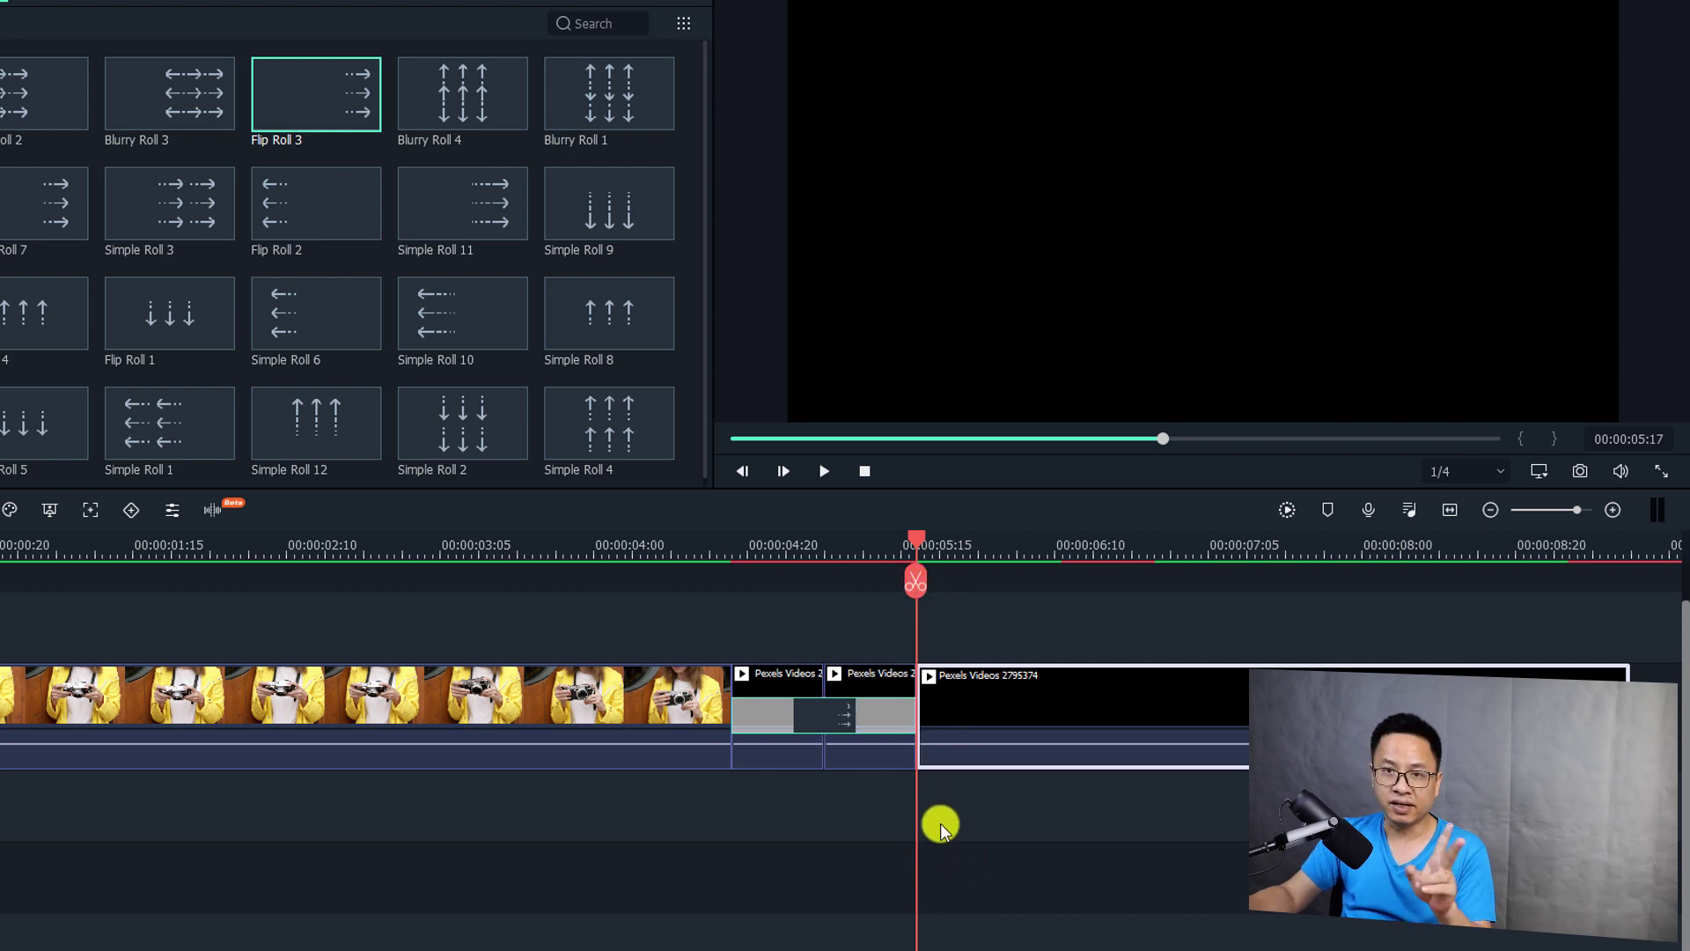
# - Copy both short pieces, lock the main track, and paste them onto the upper track at their start
pyautogui.moveTo(866, 604); pyautogui.dragTo(771, 792)
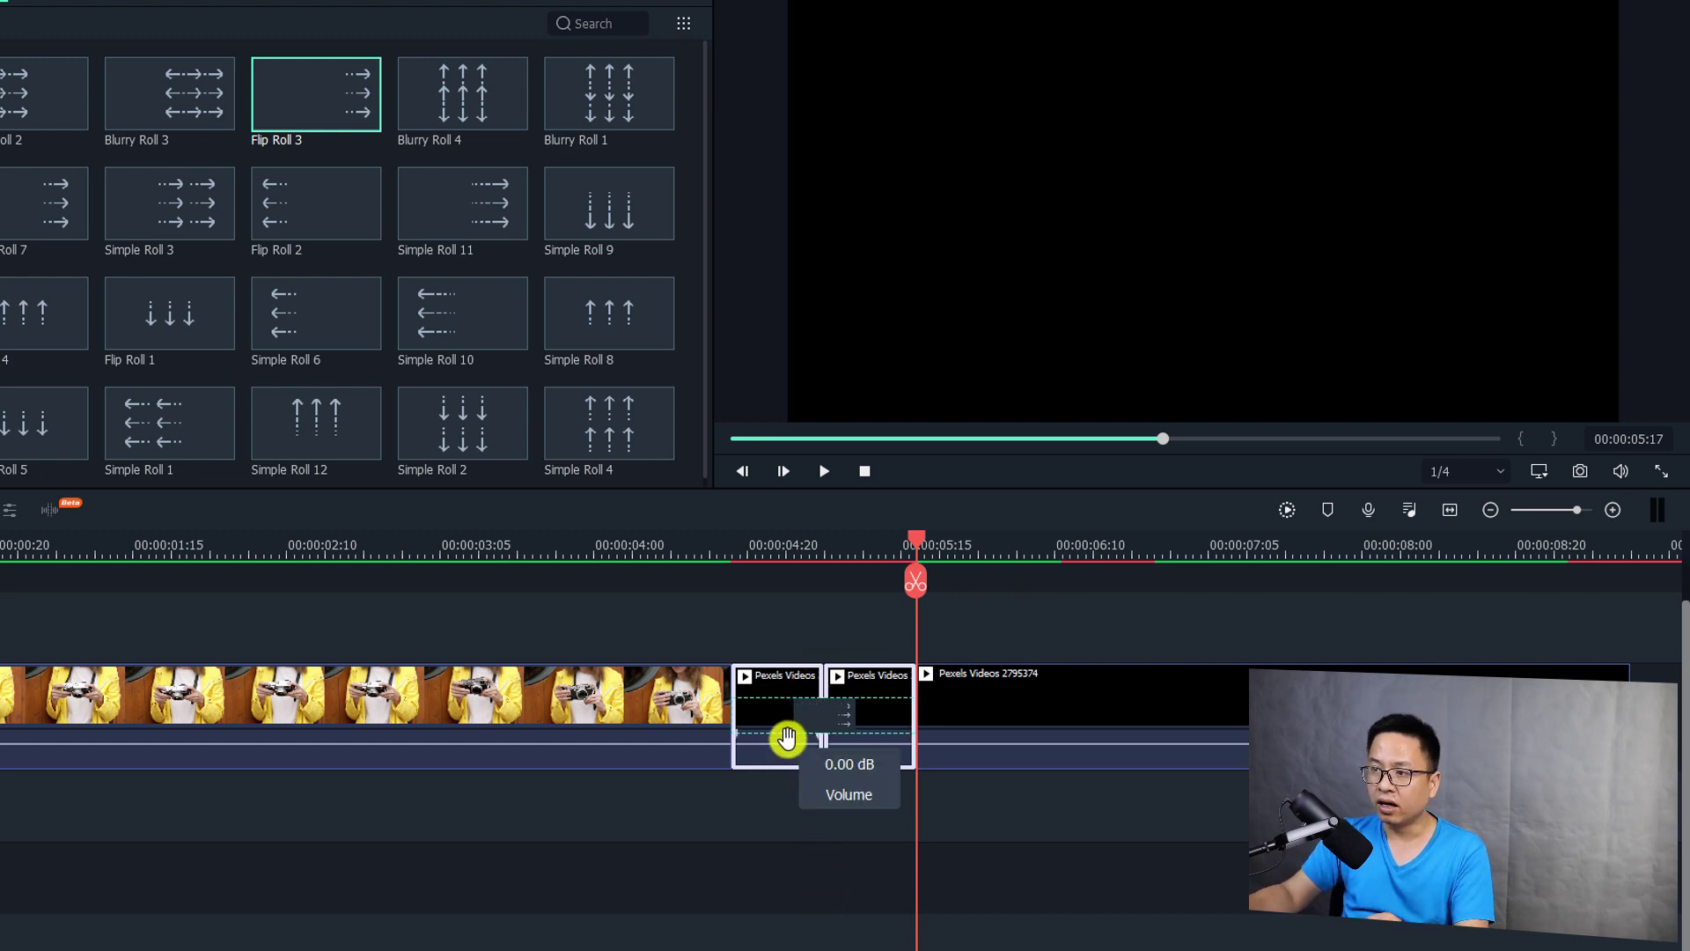
pyautogui.hotkey('ctrl', 'c')
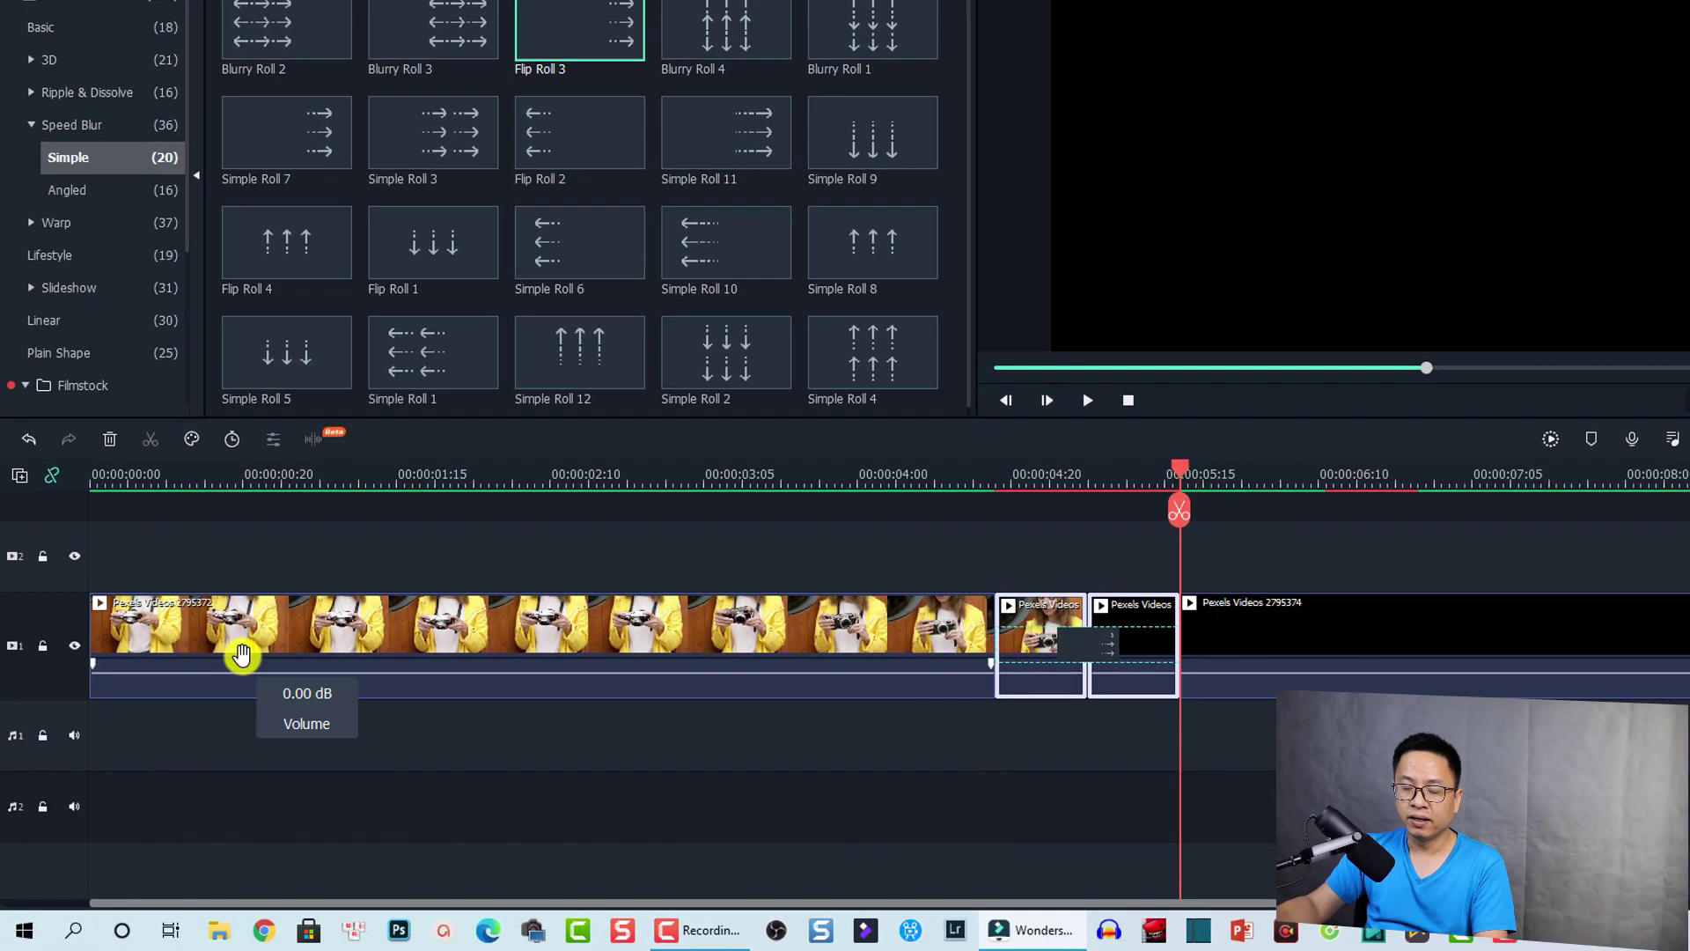
pyautogui.click(43, 647)
pyautogui.click(1037, 476)
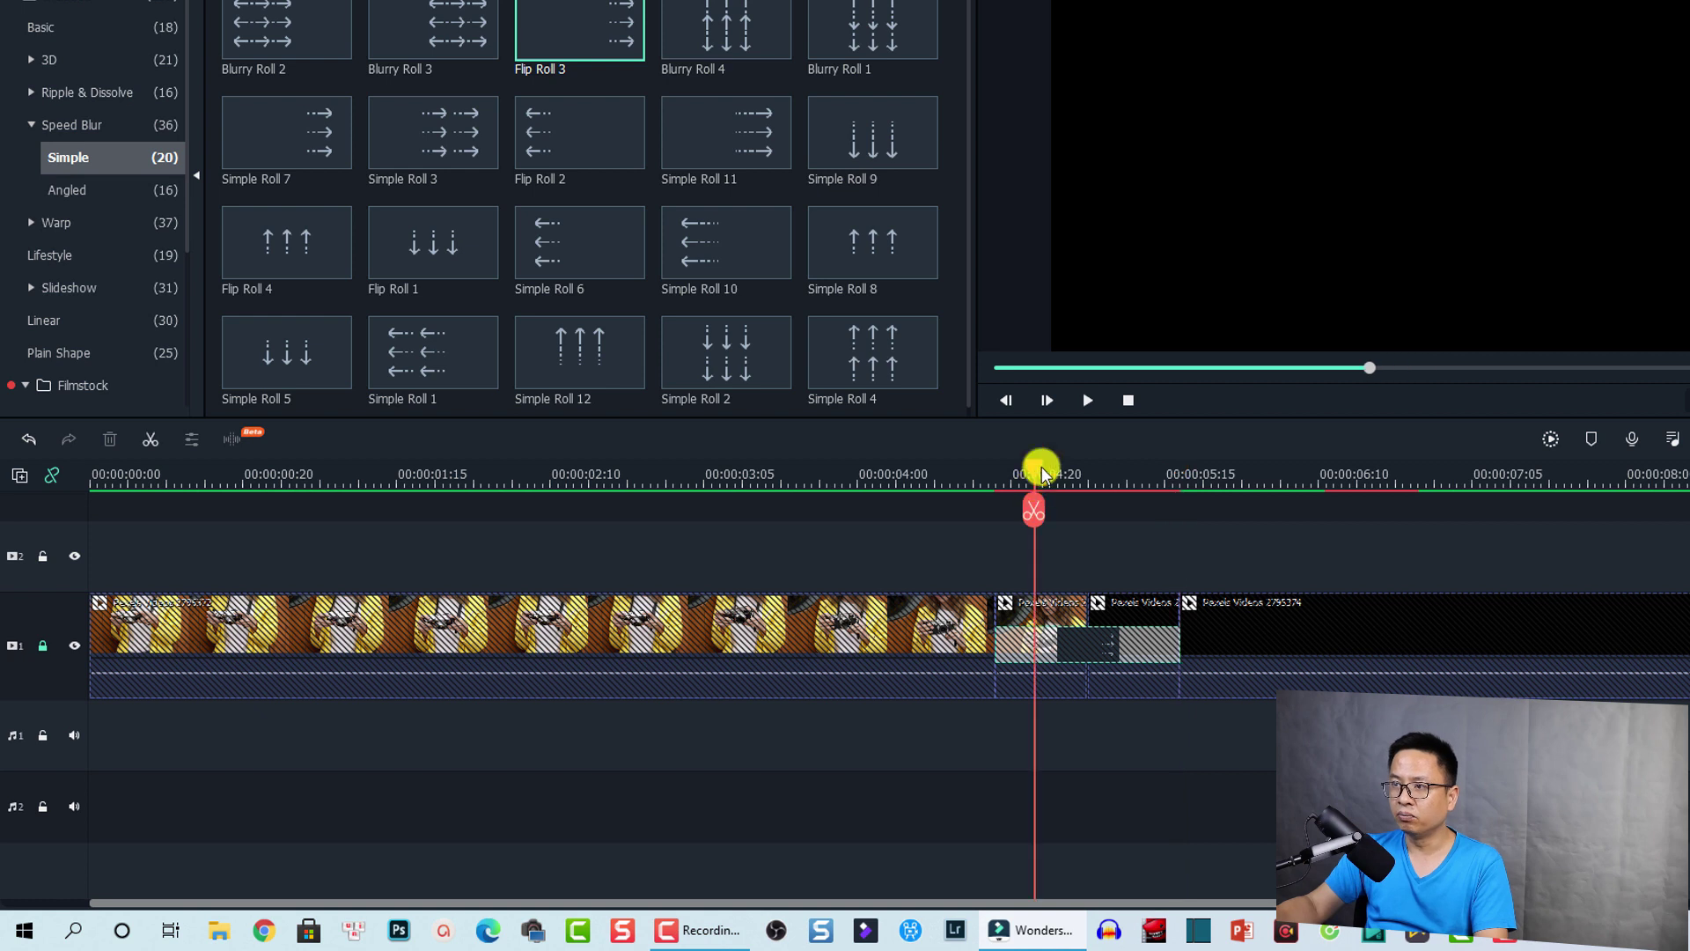
pyautogui.moveTo(1040, 473); pyautogui.dragTo(995, 475)
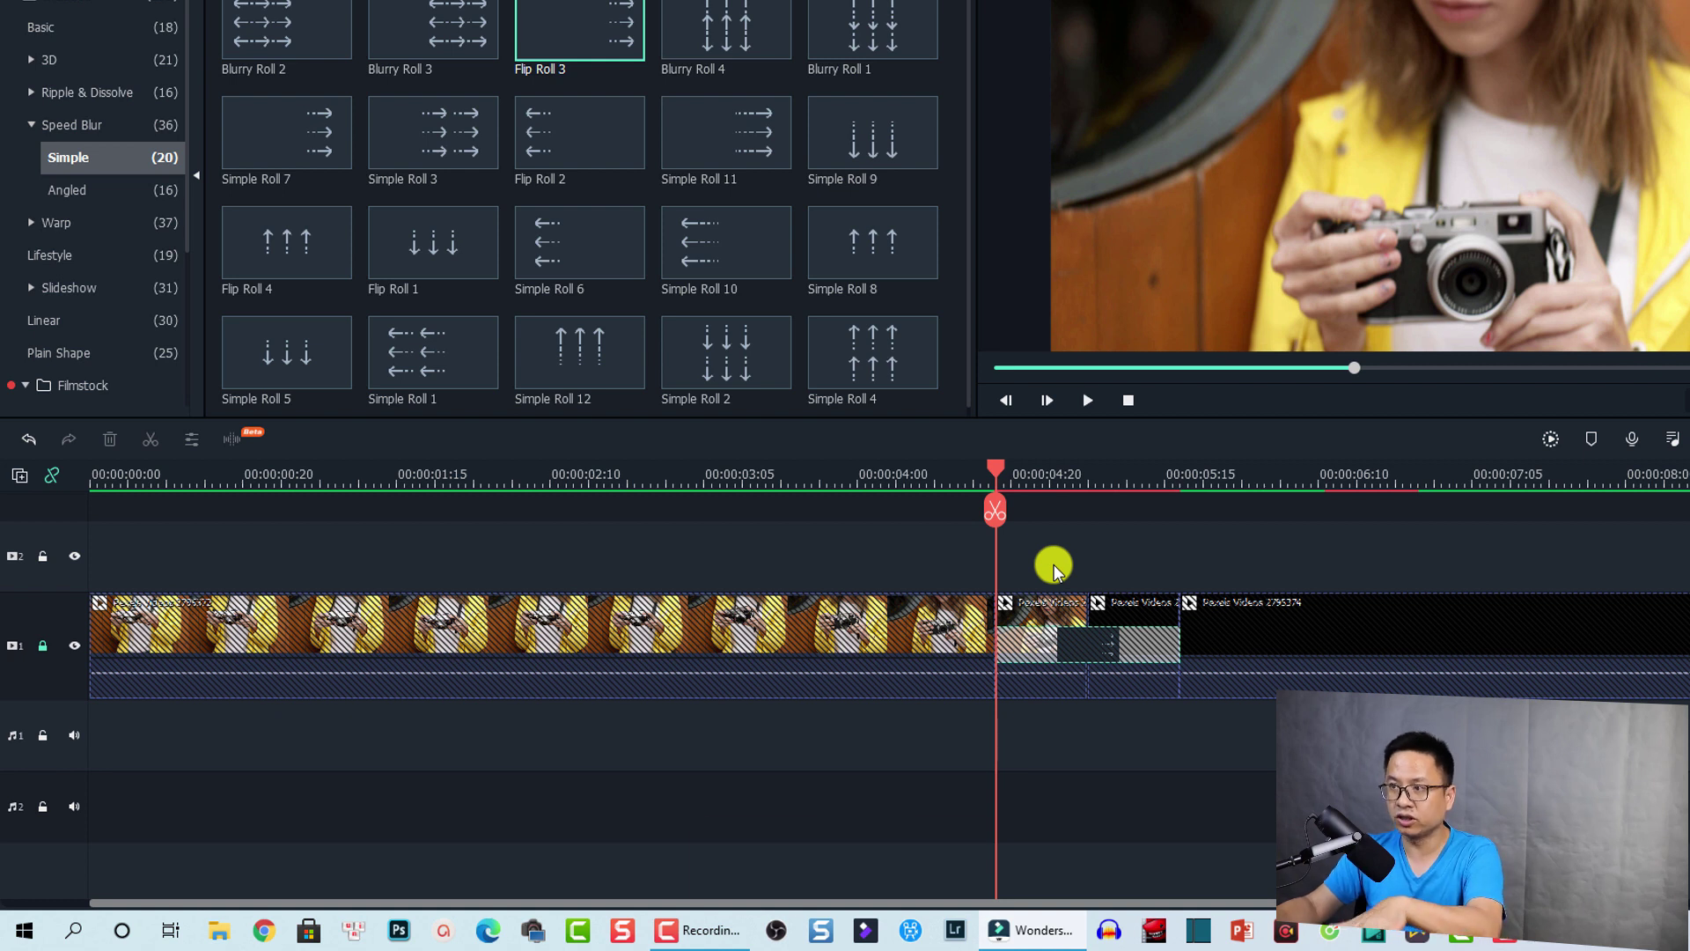
pyautogui.hotkey('ctrl', 'v')
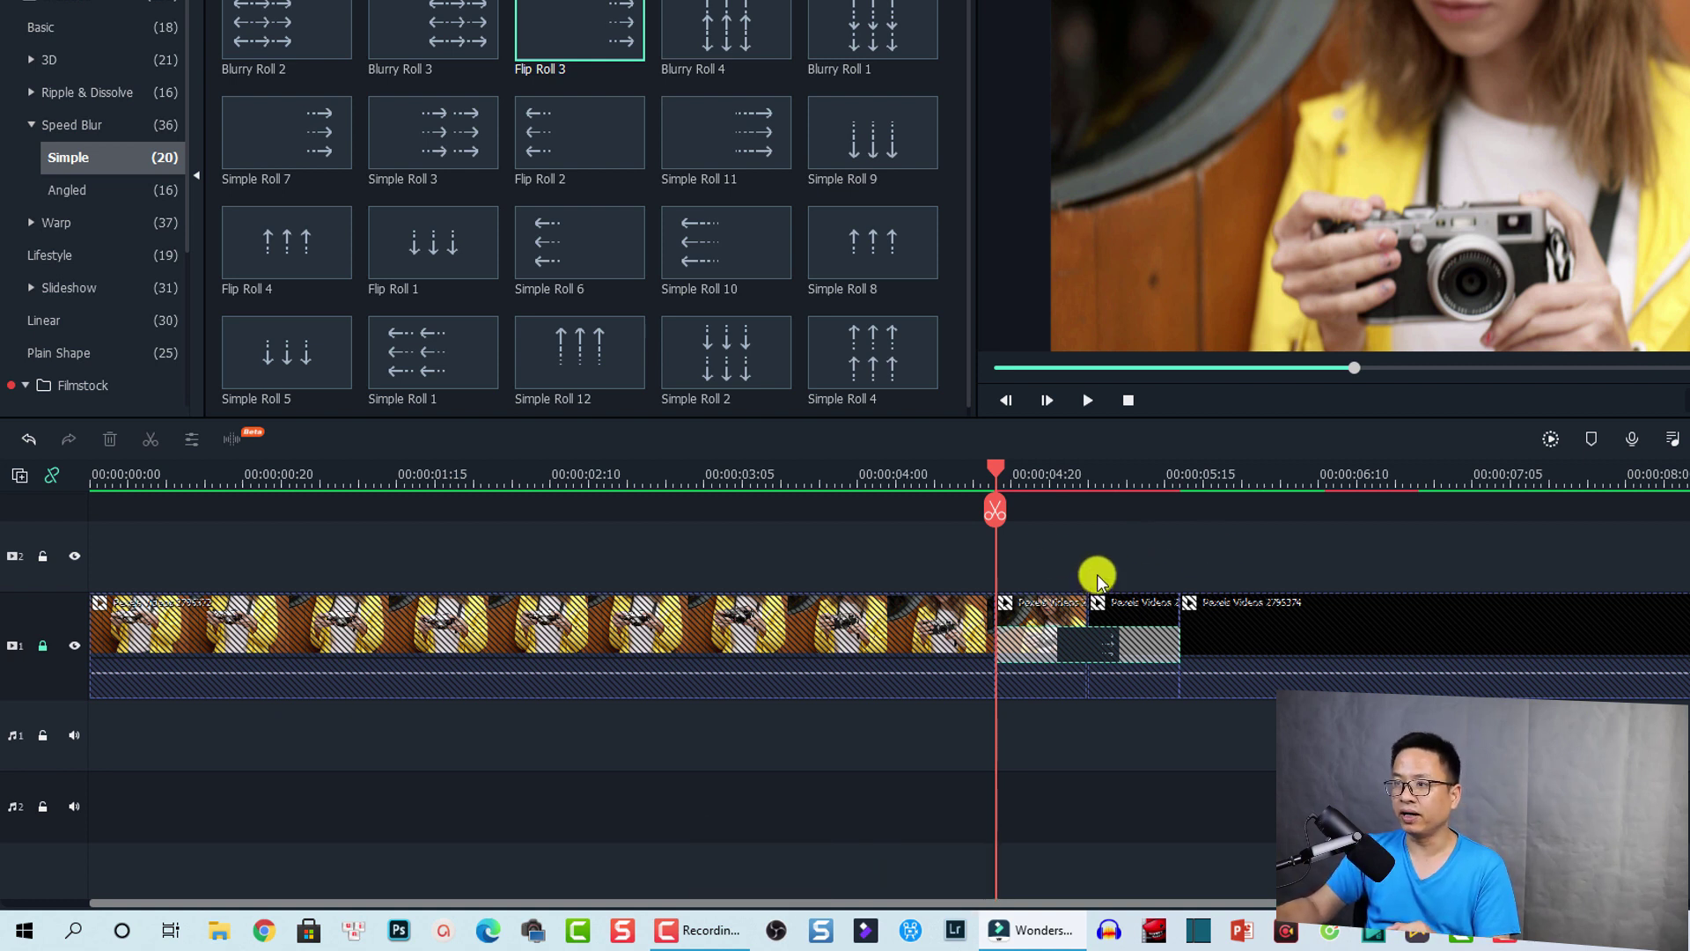
pyautogui.click(1088, 468)
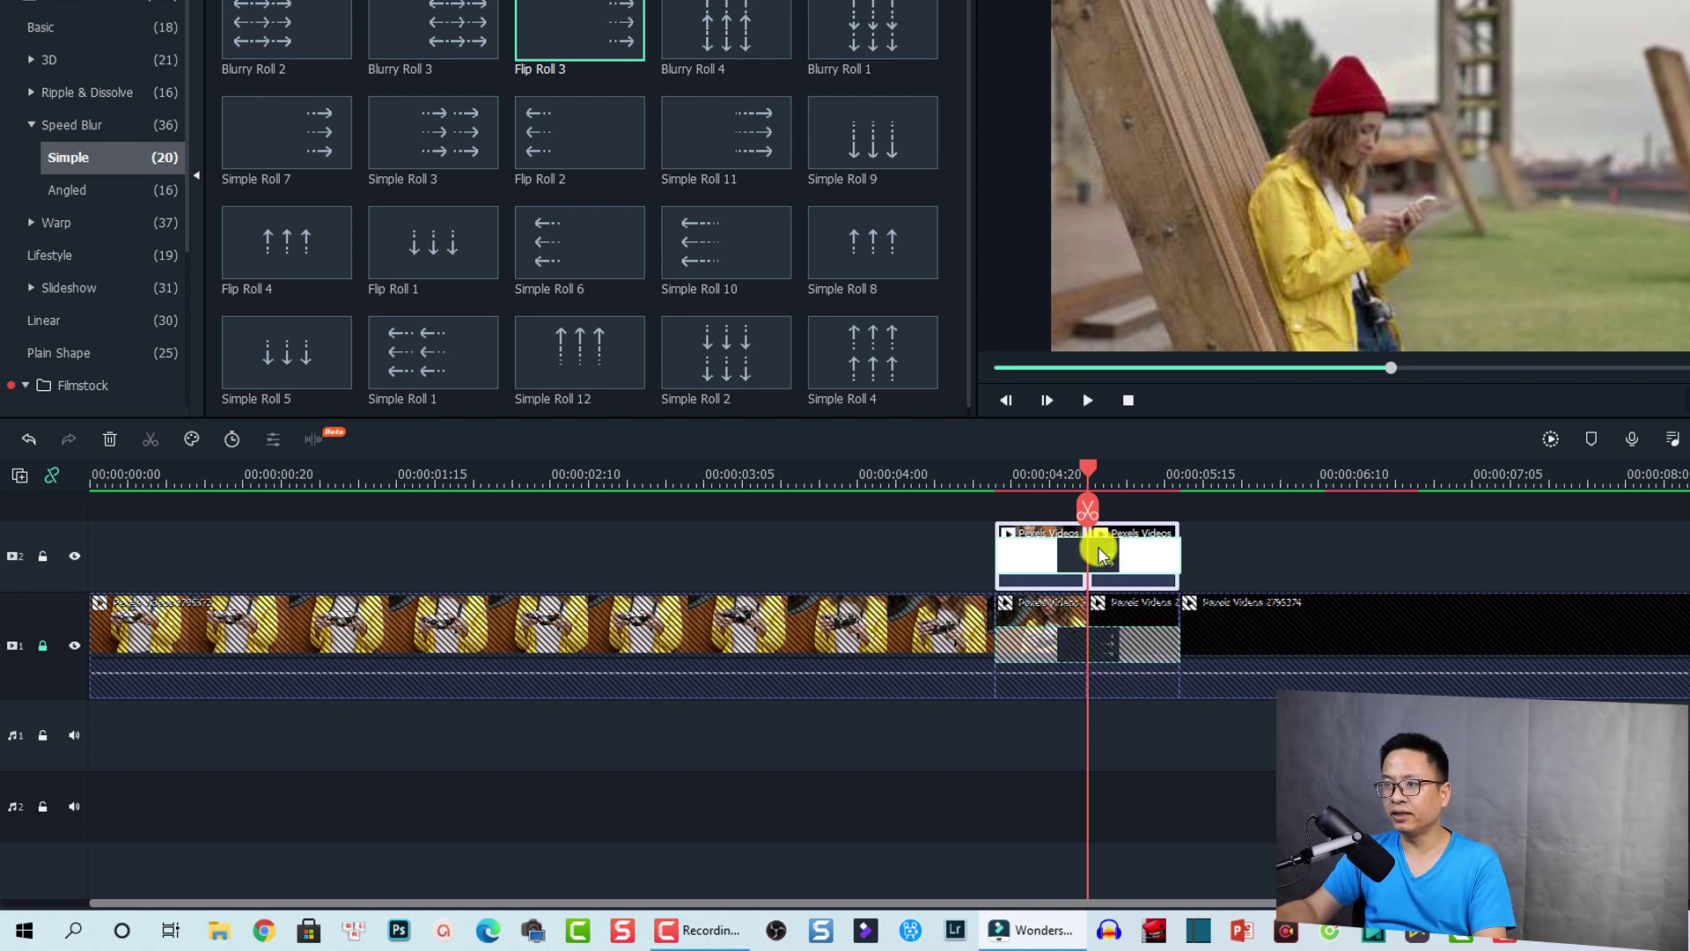
# - Drop Flip Roll 2 onto the upper-track transition to replace it
pyautogui.click(1082, 564)
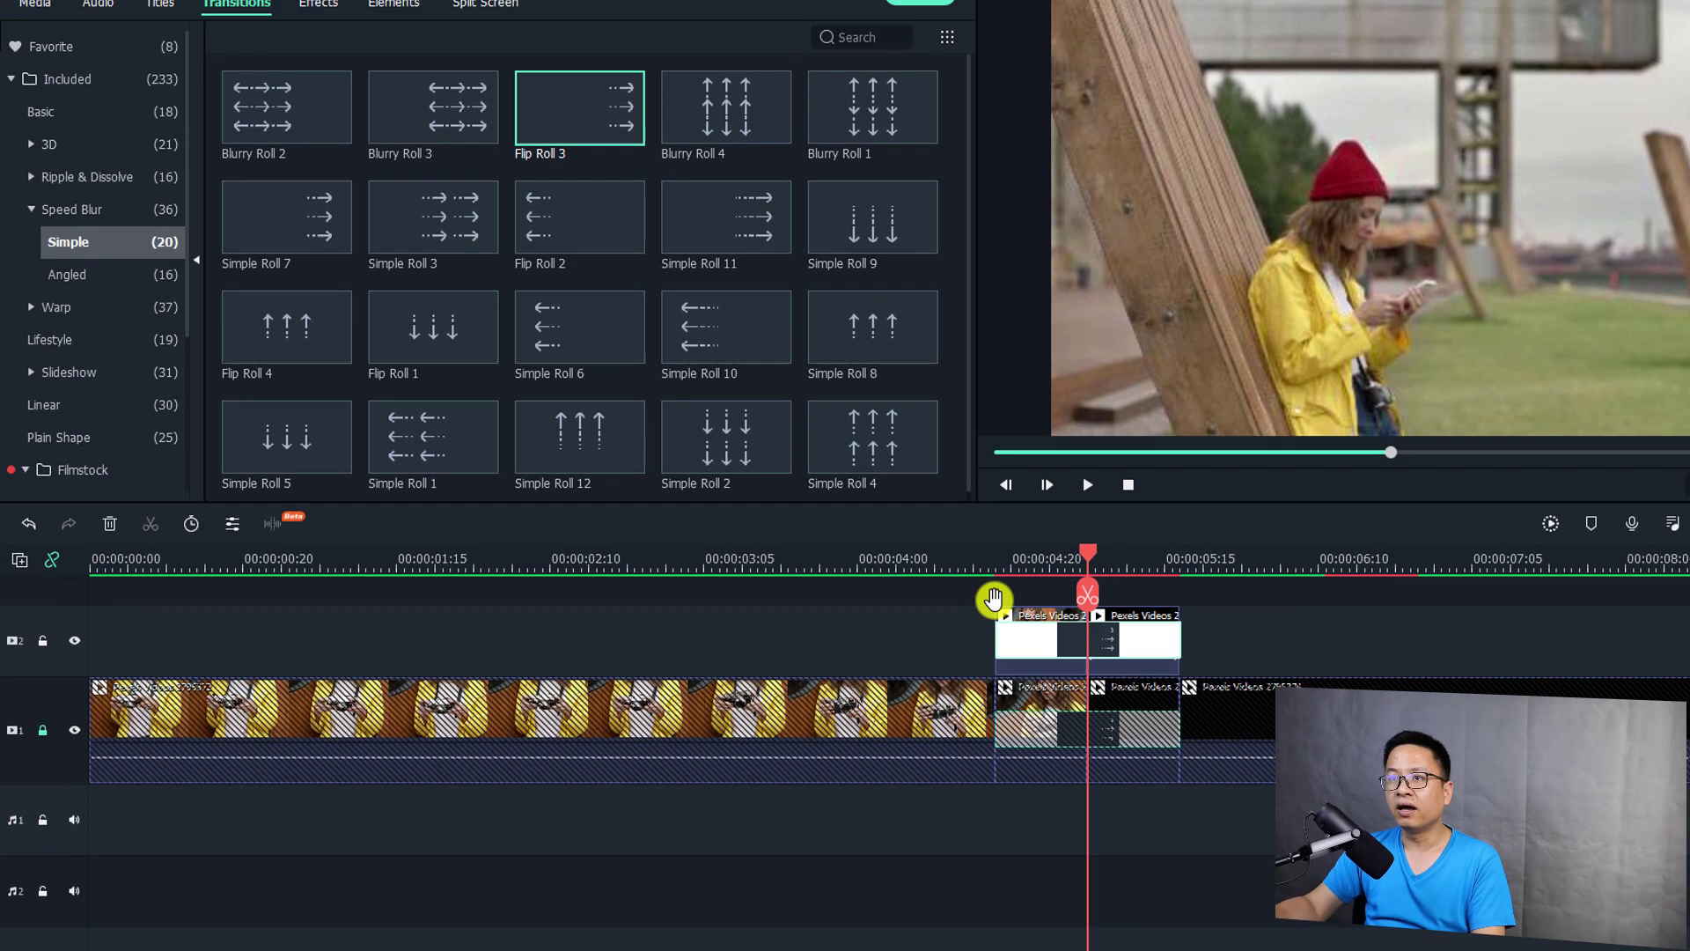
pyautogui.moveTo(556, 43)
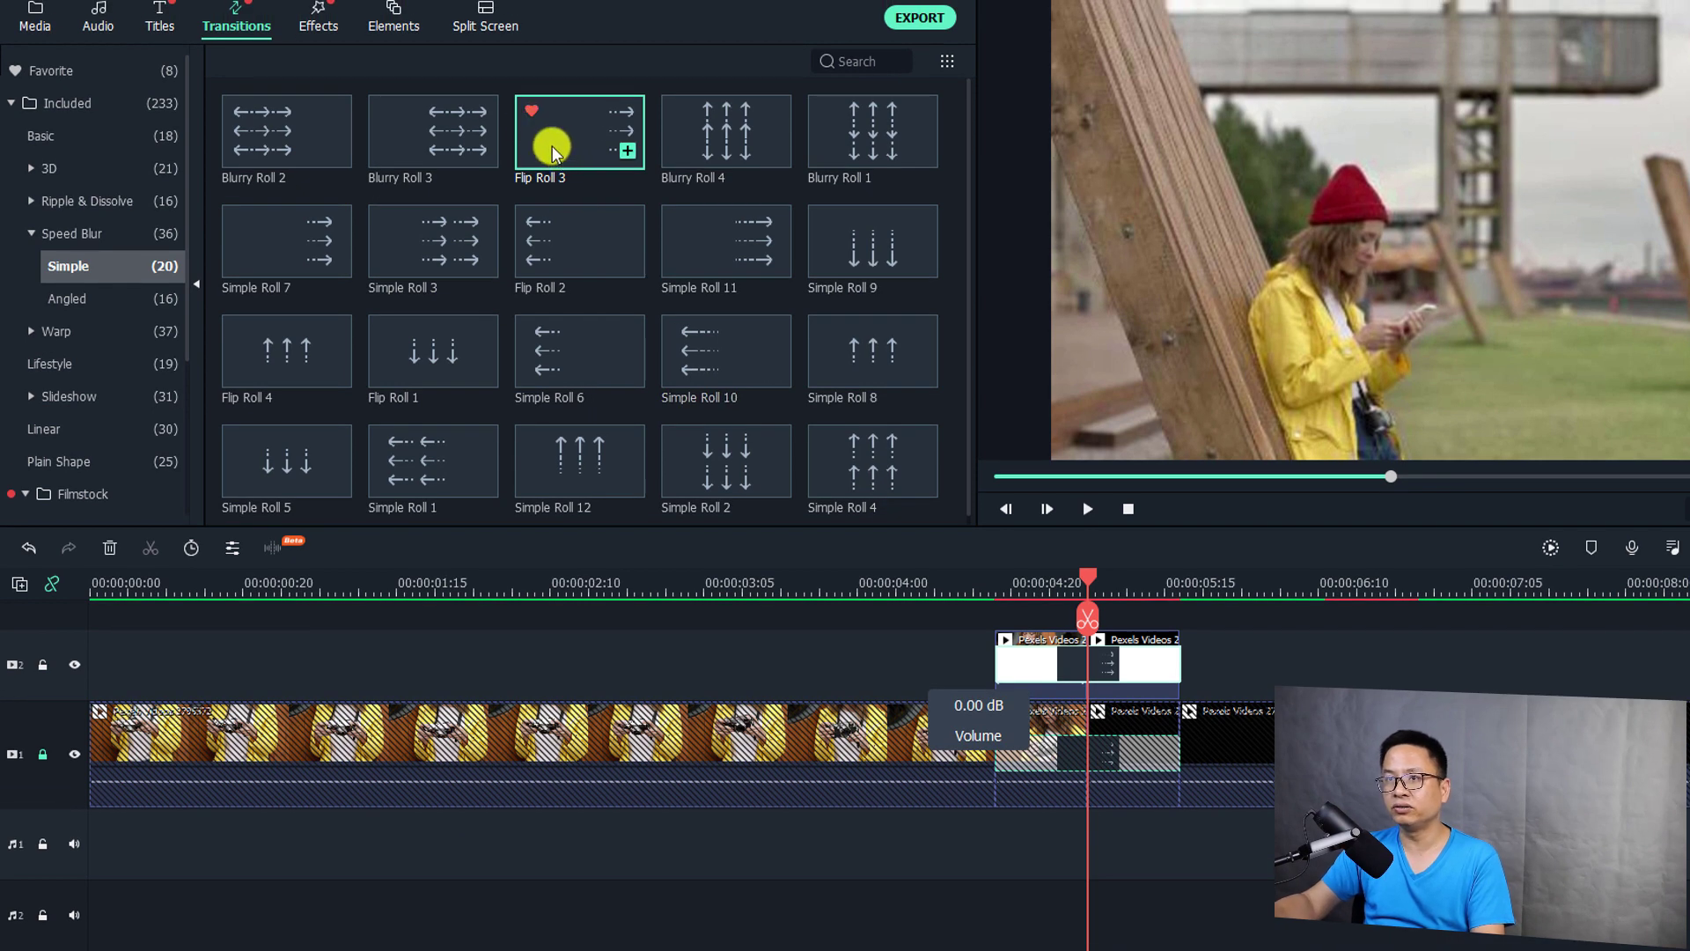
pyautogui.moveTo(549, 242)
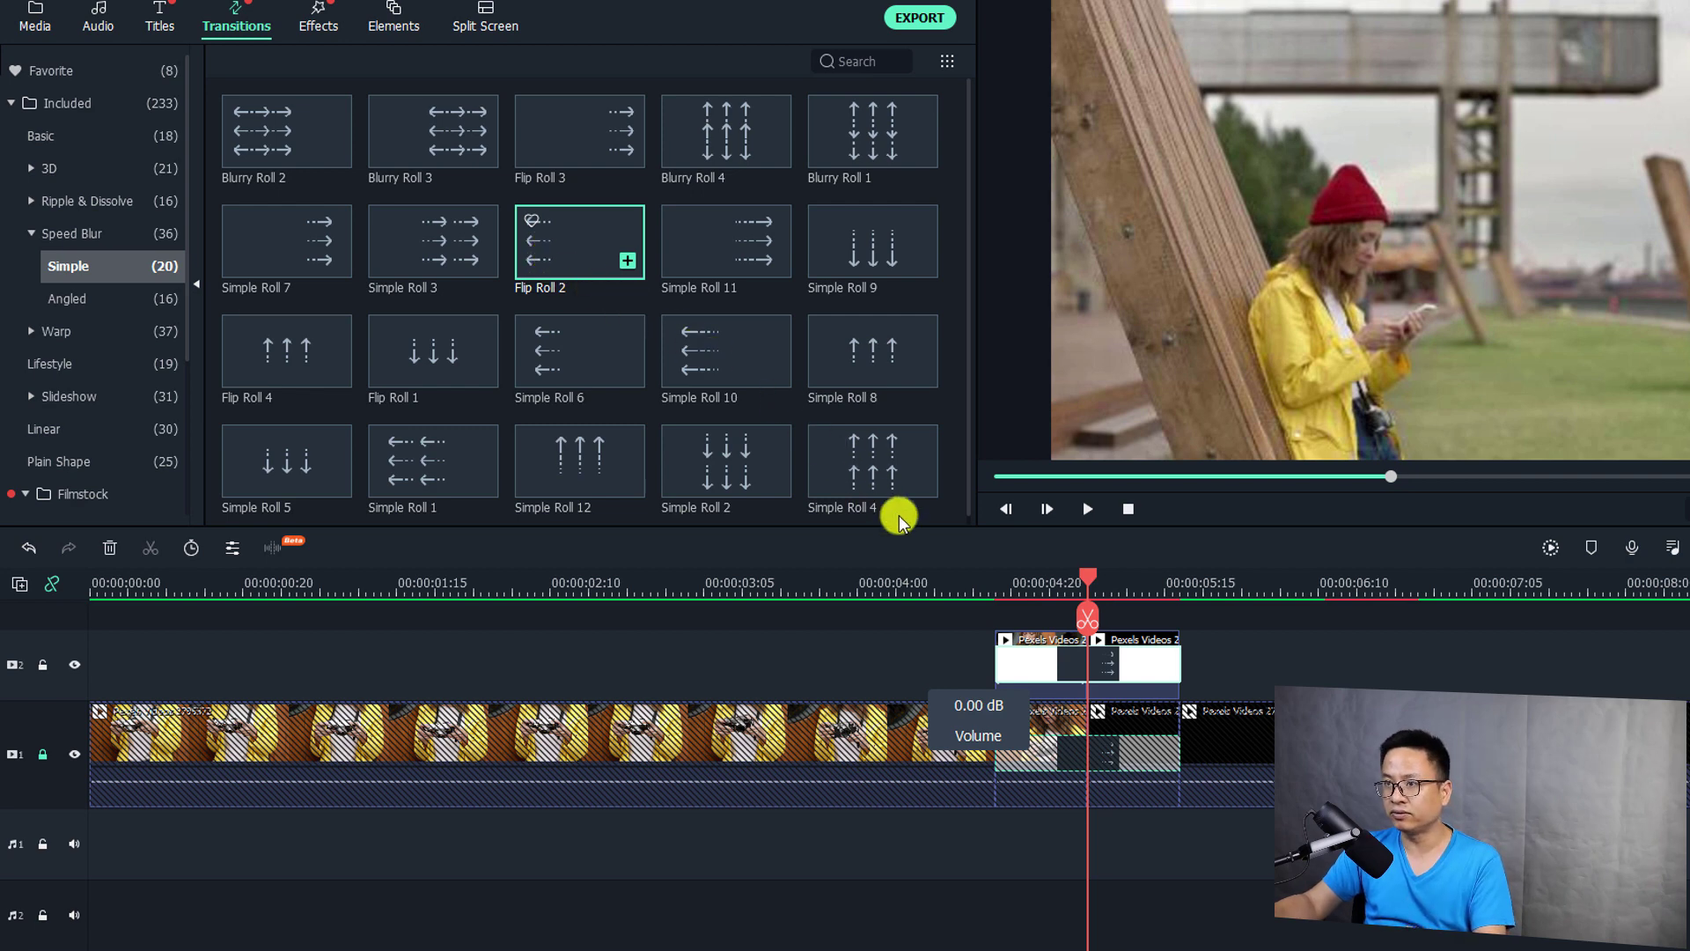
pyautogui.moveTo(1083, 668); pyautogui.dragTo(1084, 670)
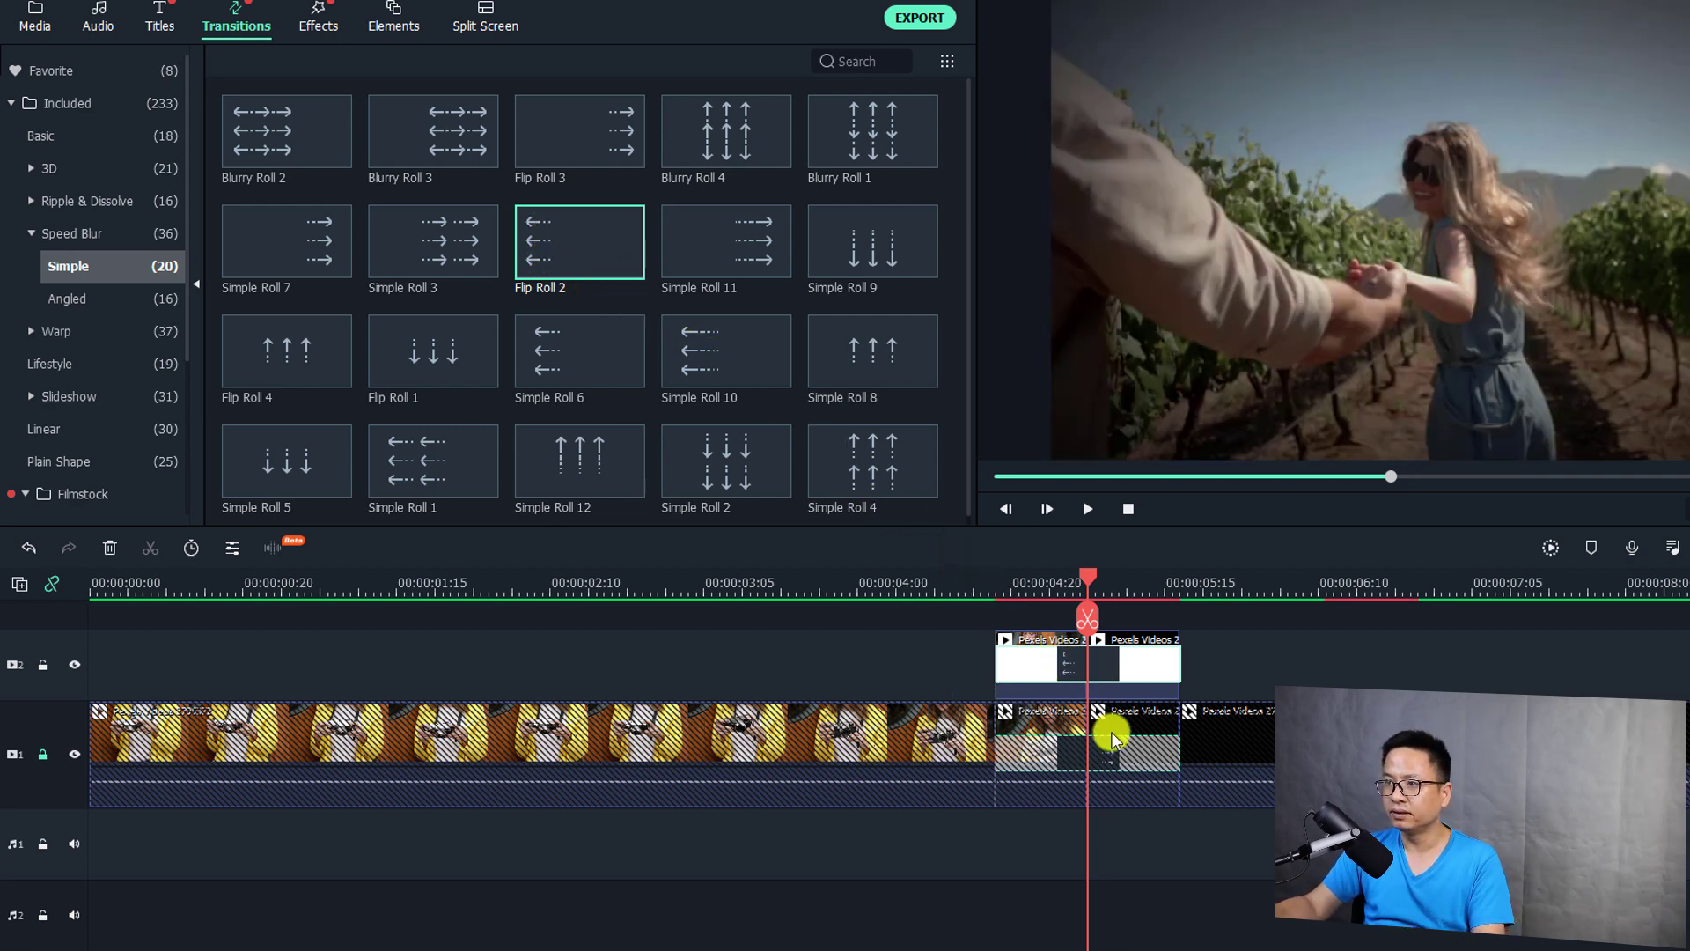
pyautogui.click(974, 582)
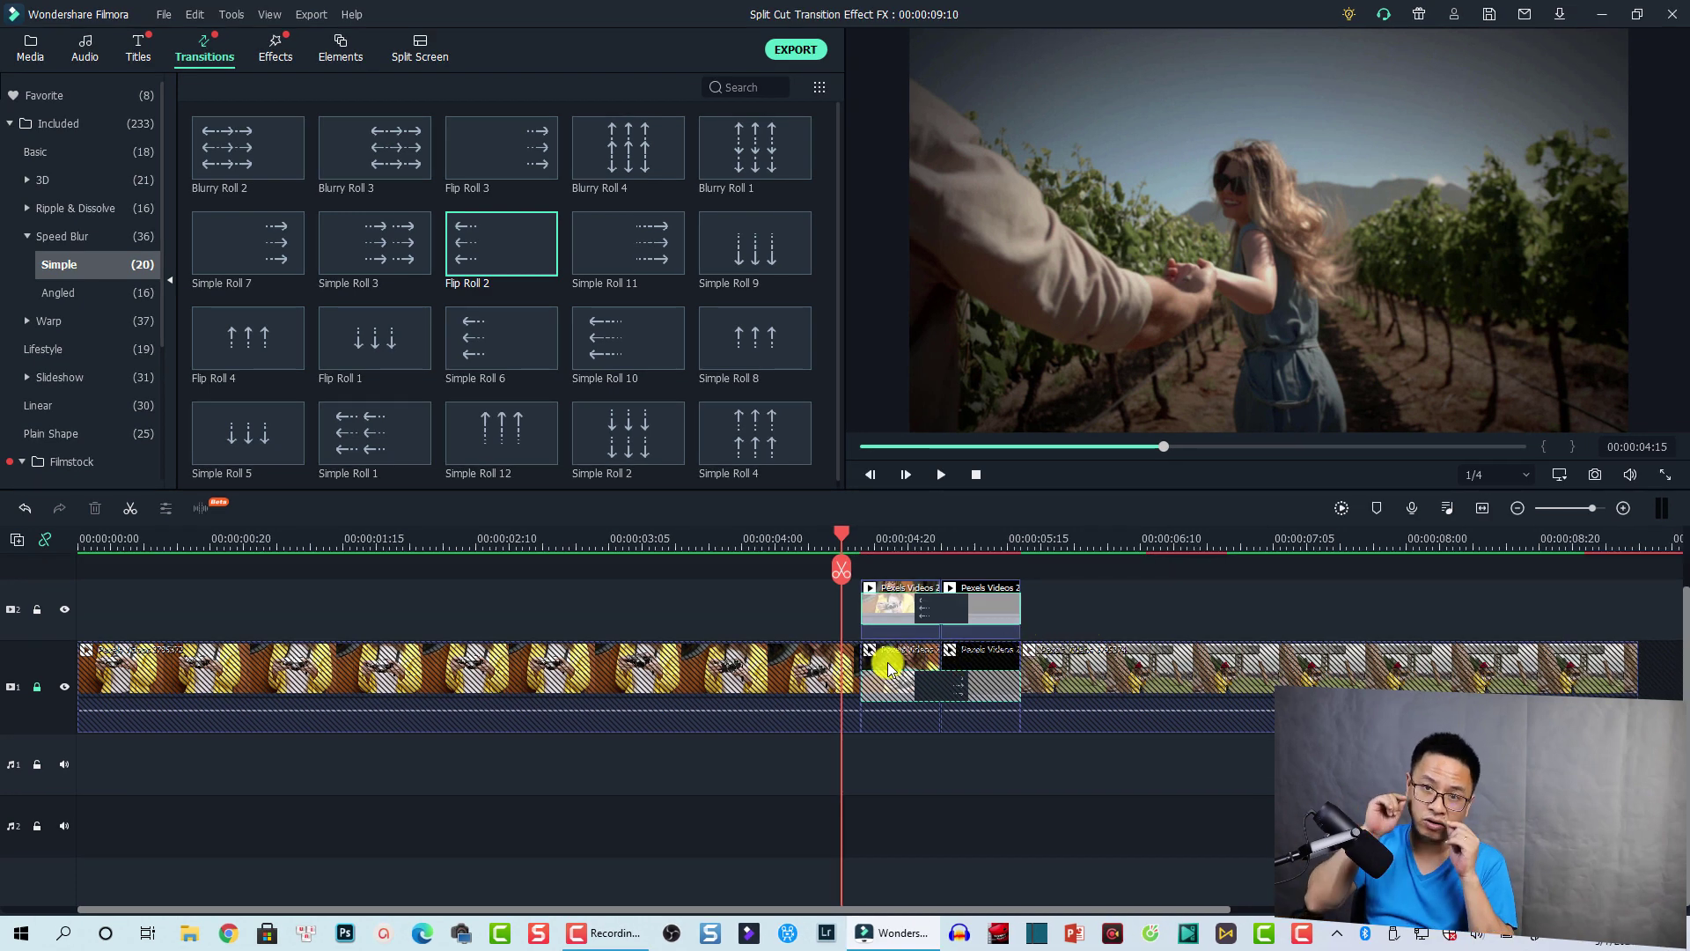
# - Drag the Utility Crop effect onto both upper-track clips, then swap the two clips' order
pyautogui.click(889, 584)
pyautogui.click(964, 589)
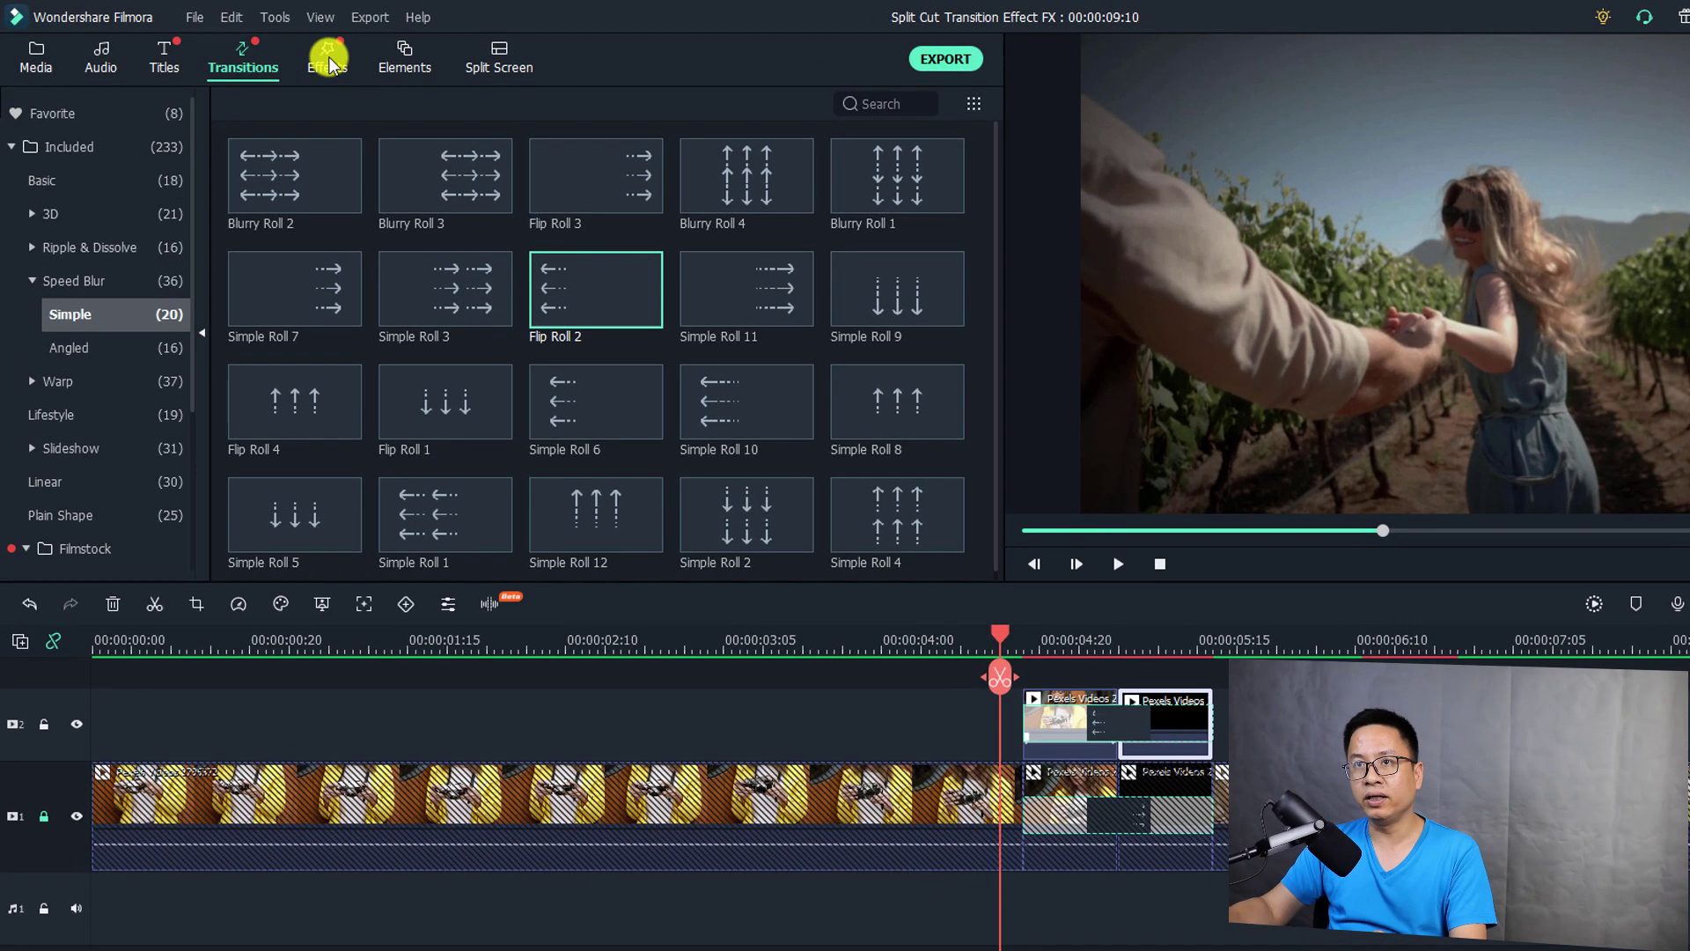
pyautogui.click(278, 51)
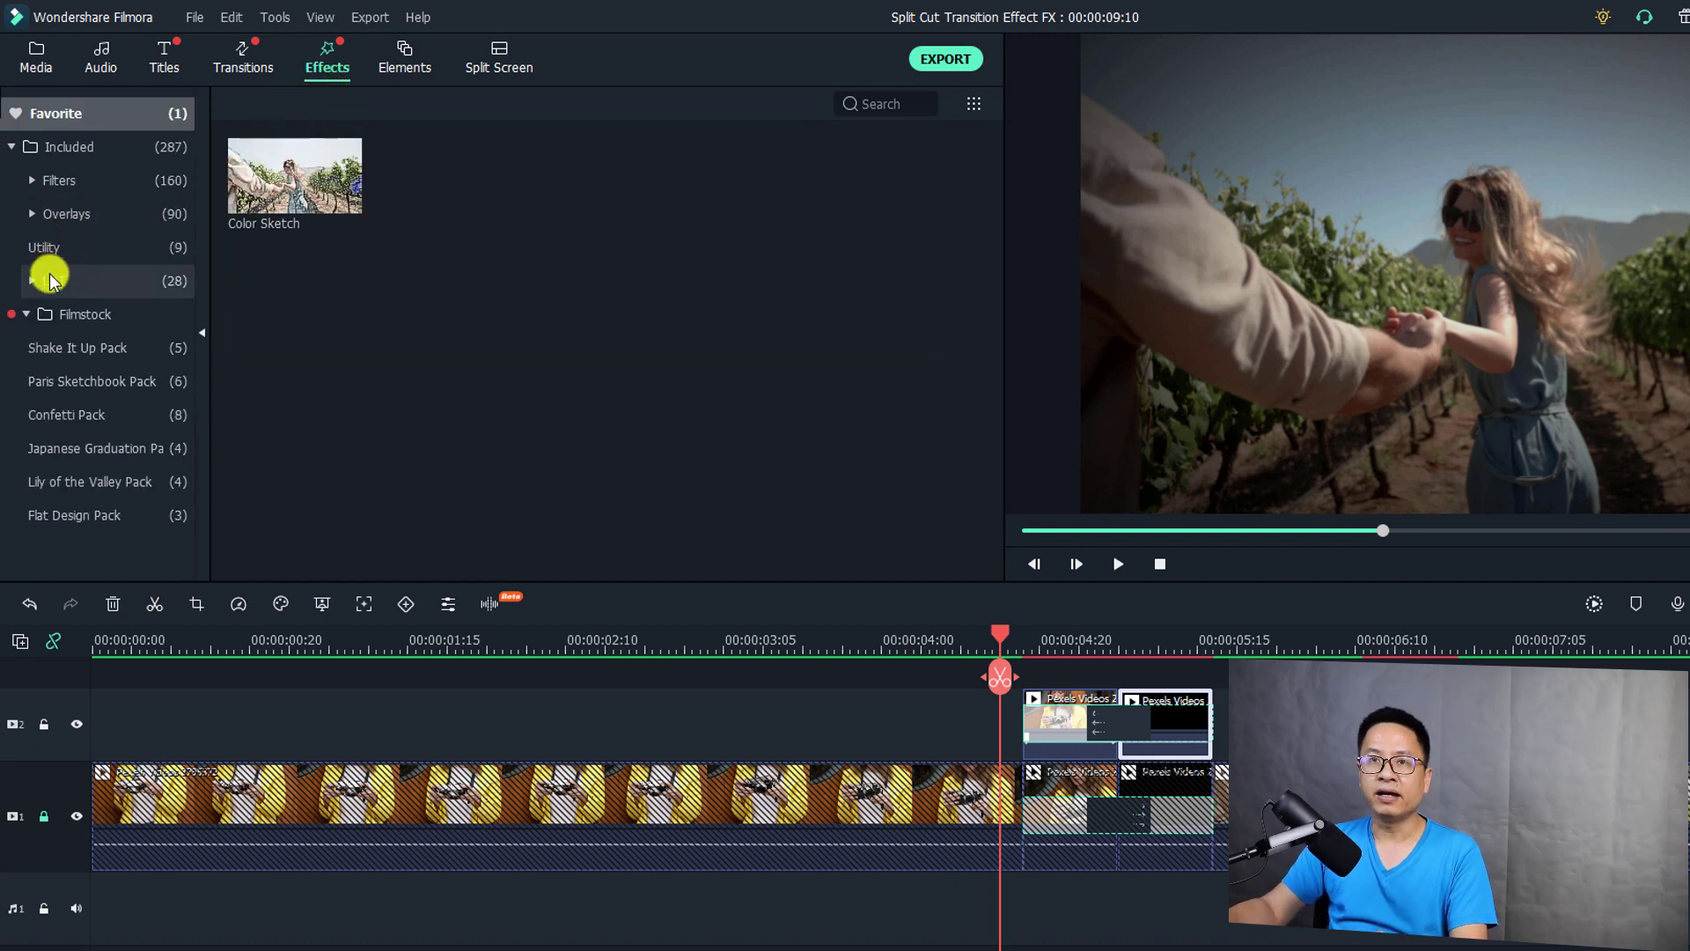
pyautogui.click(44, 247)
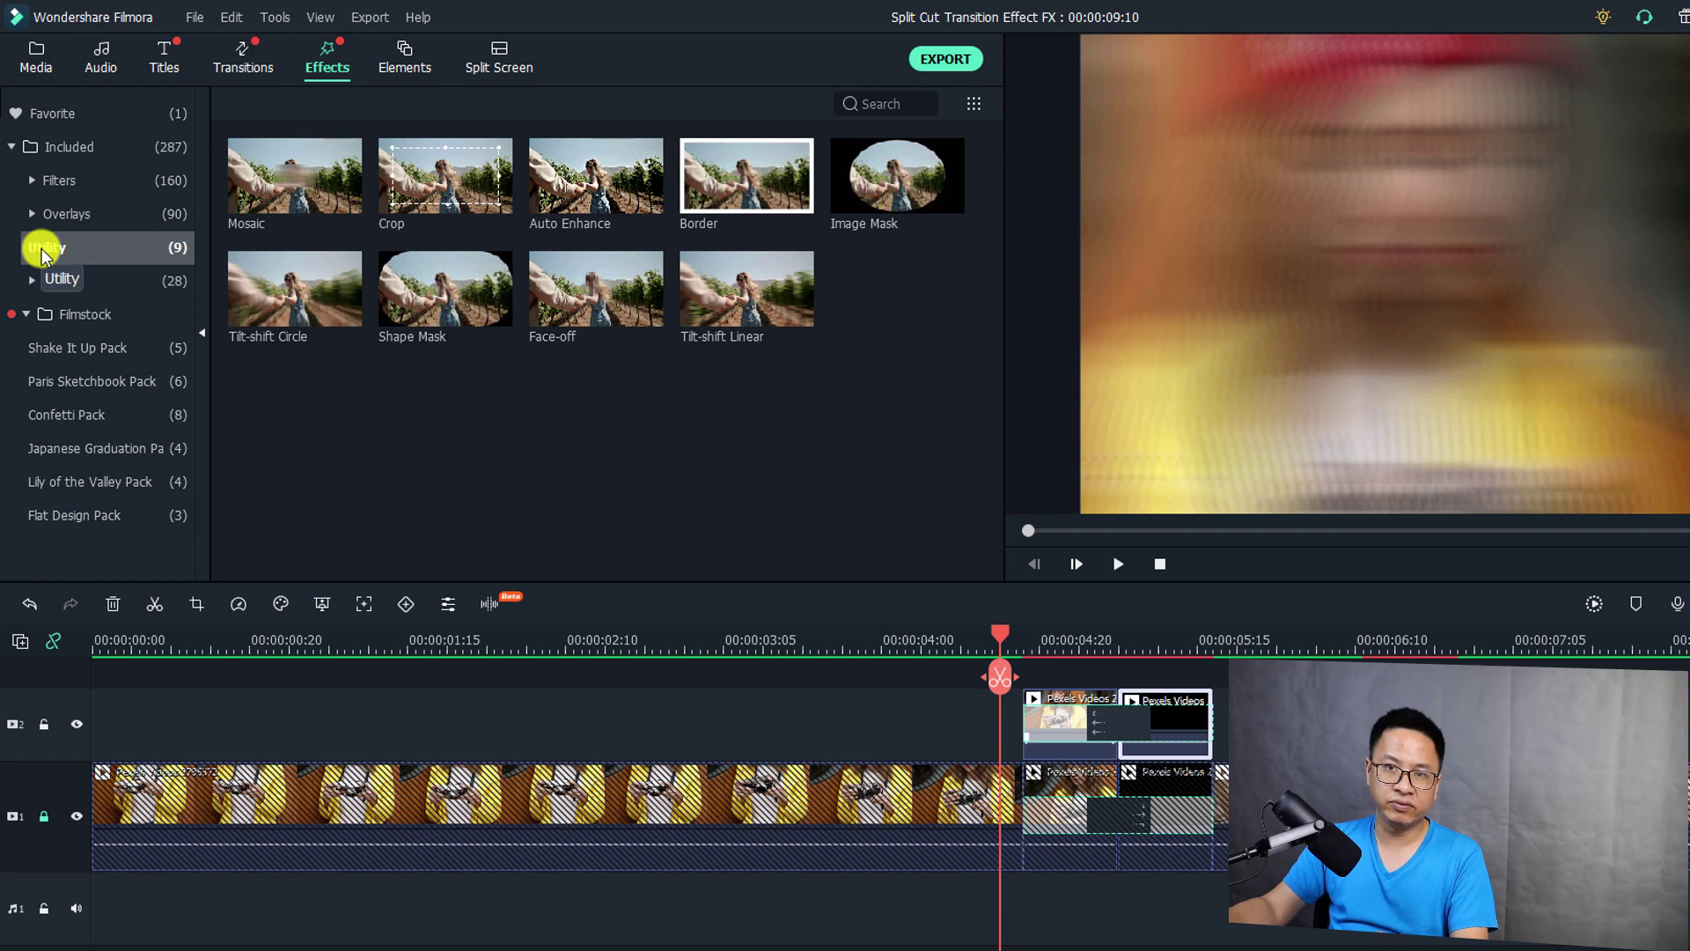
pyautogui.click(880, 103)
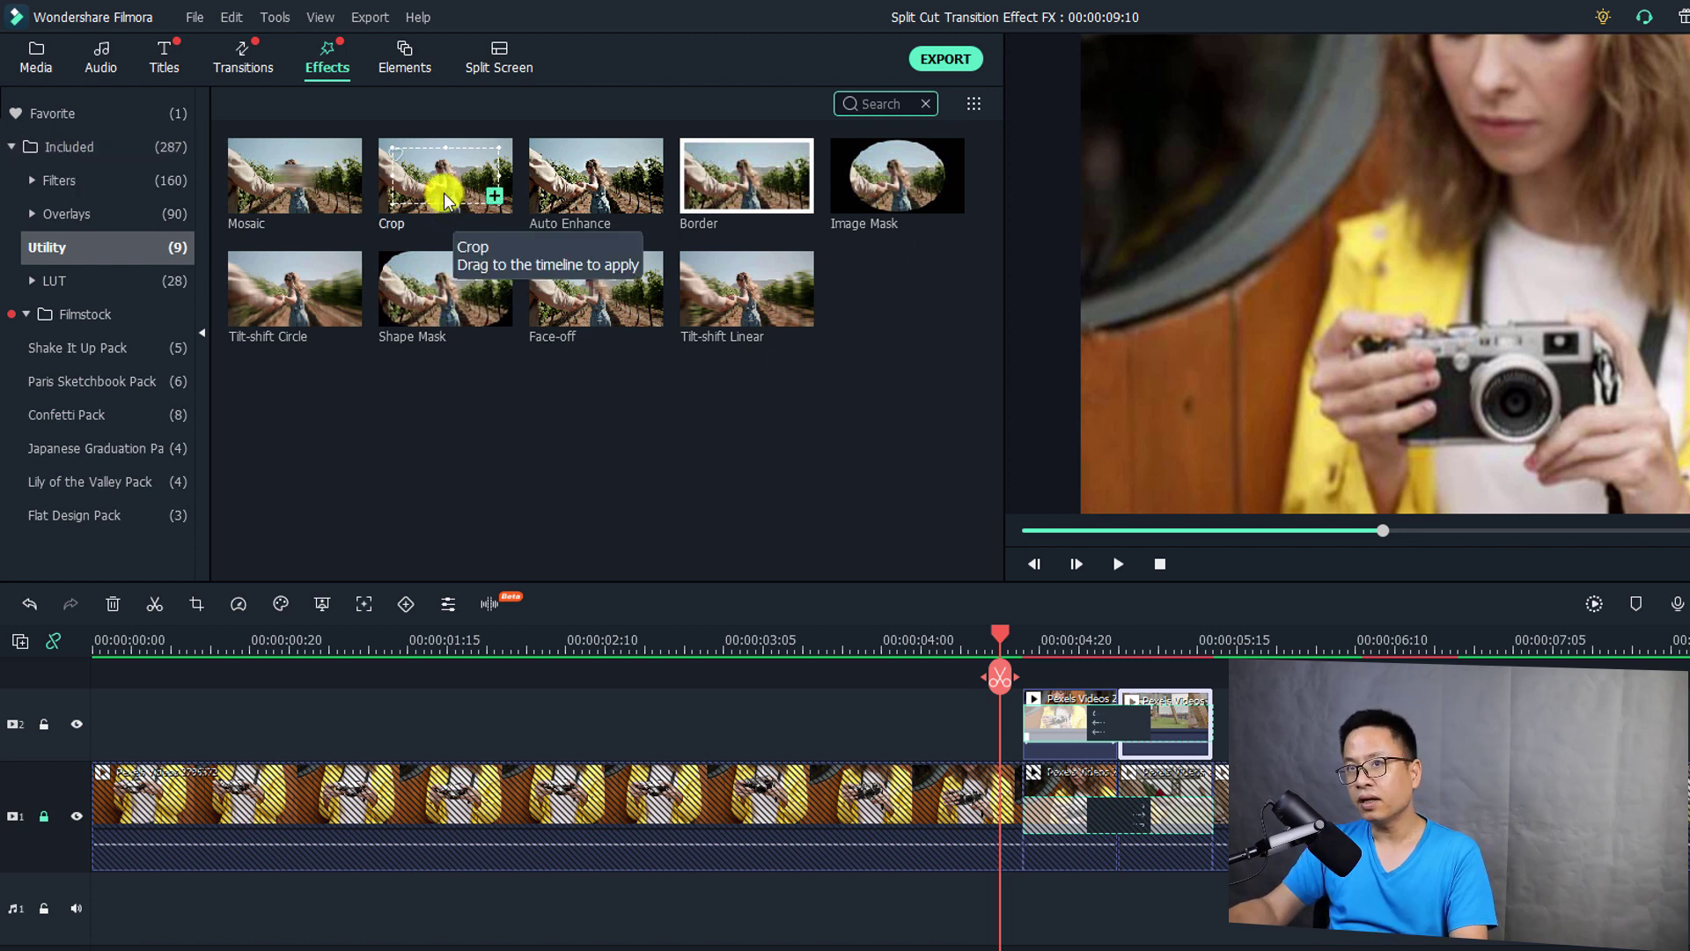
pyautogui.click(421, 198)
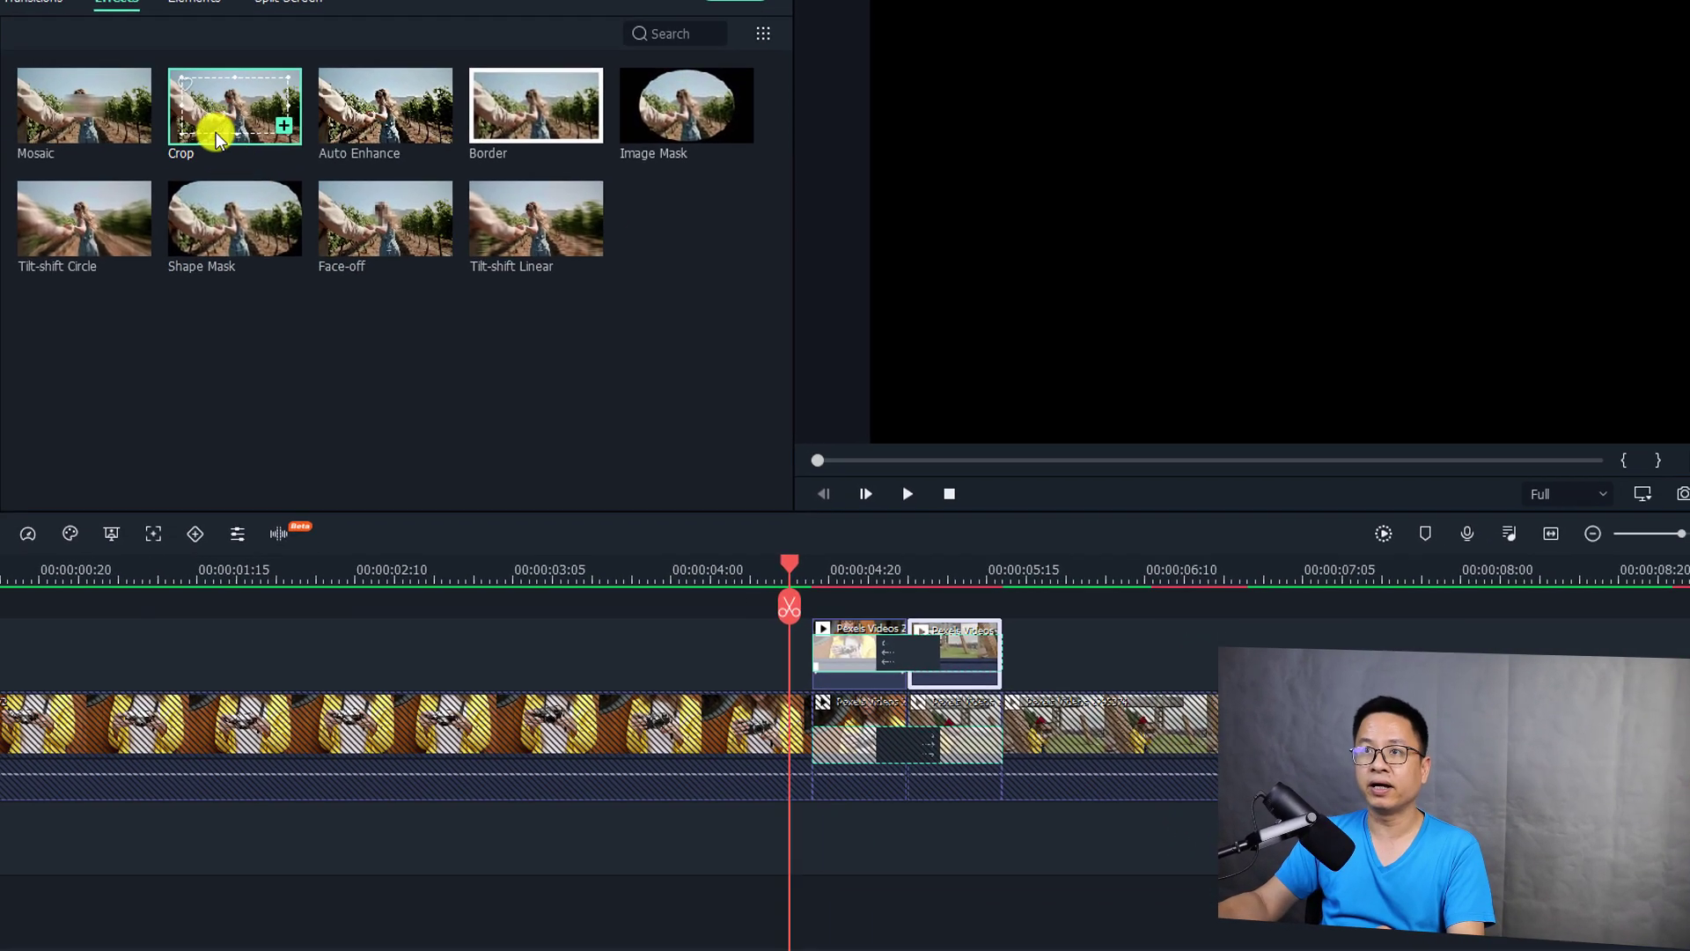
pyautogui.moveTo(430, 204); pyautogui.dragTo(675, 386)
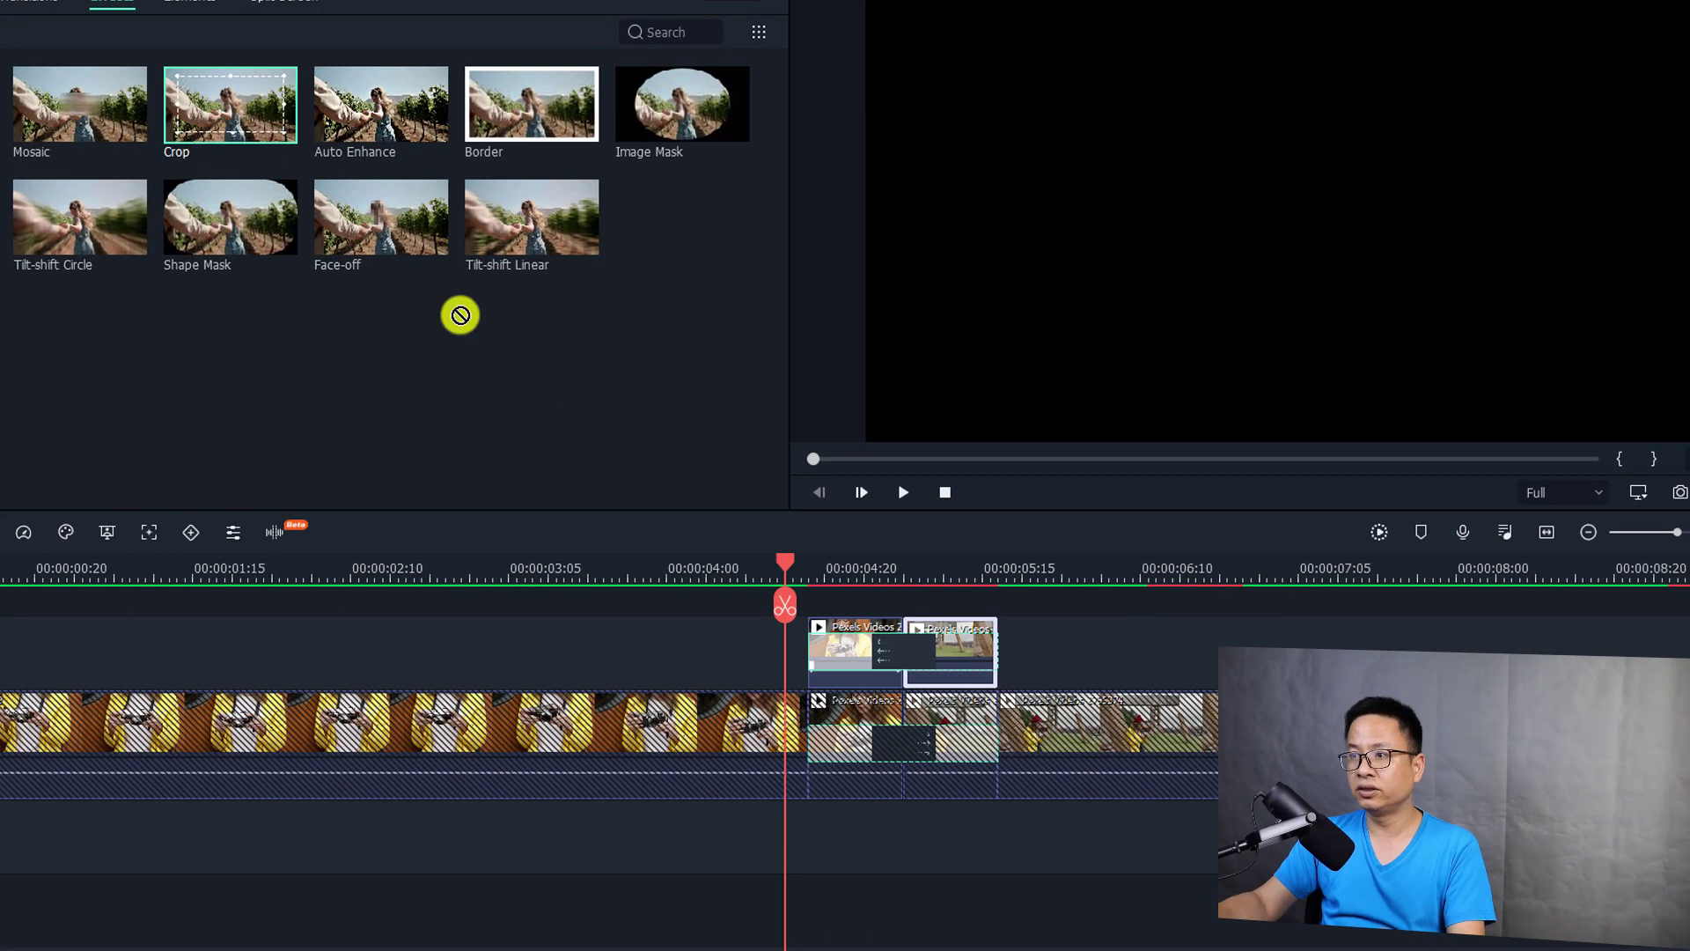
pyautogui.moveTo(460, 315); pyautogui.dragTo(860, 636)
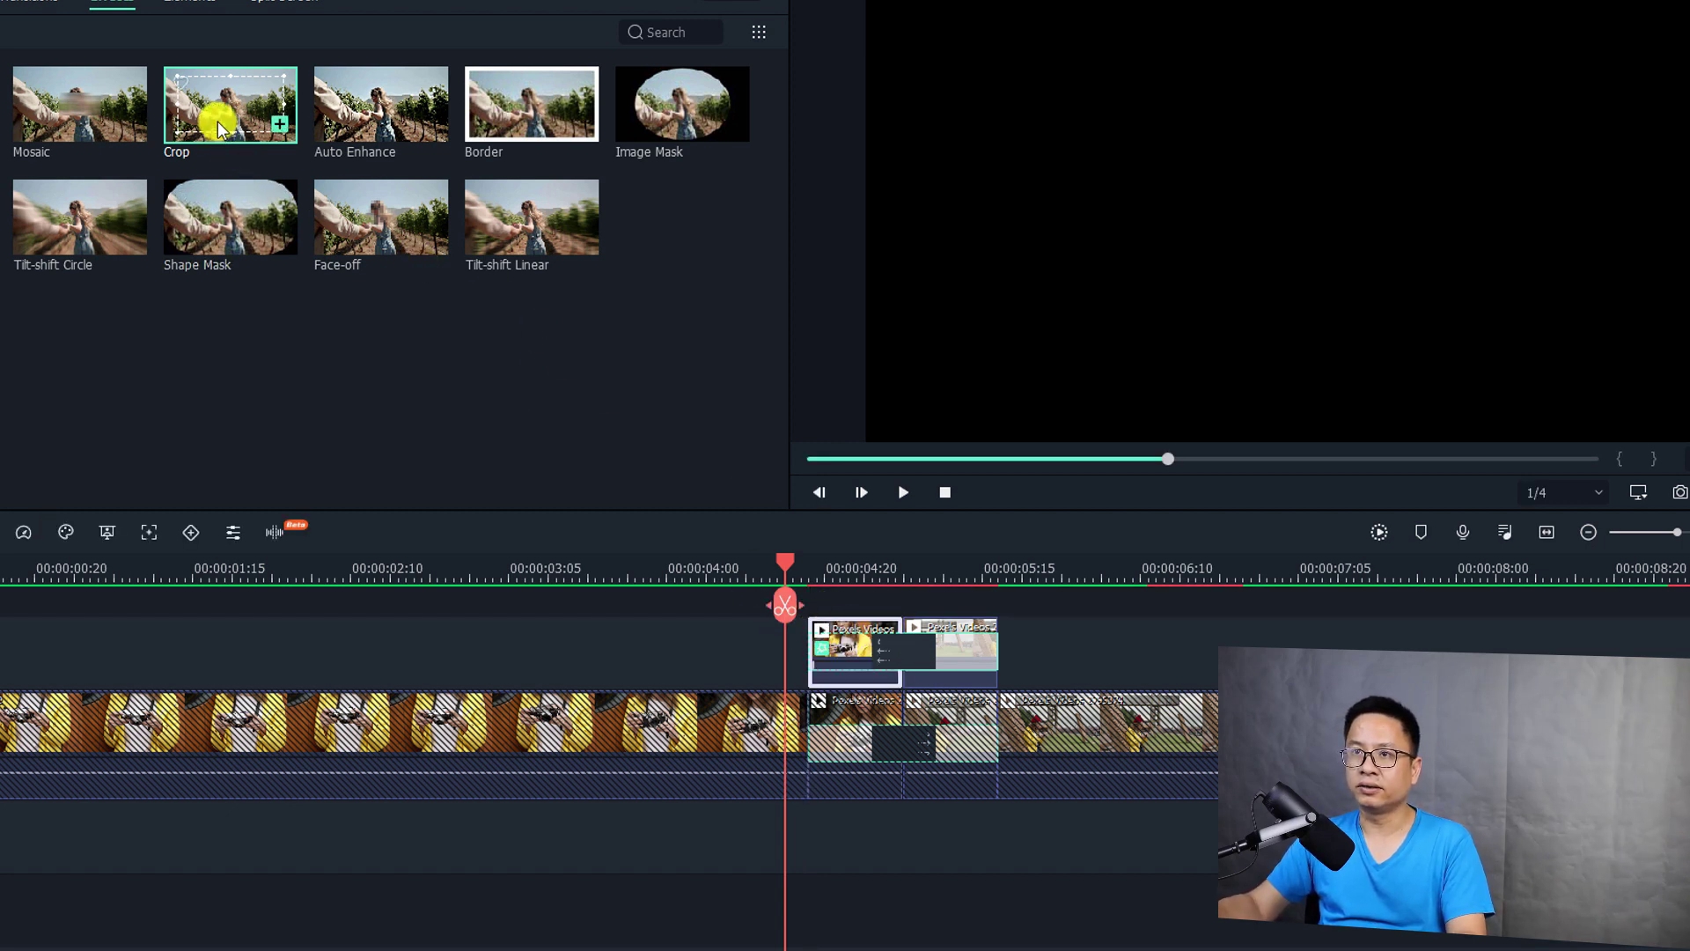
pyautogui.moveTo(218, 127); pyautogui.dragTo(955, 657)
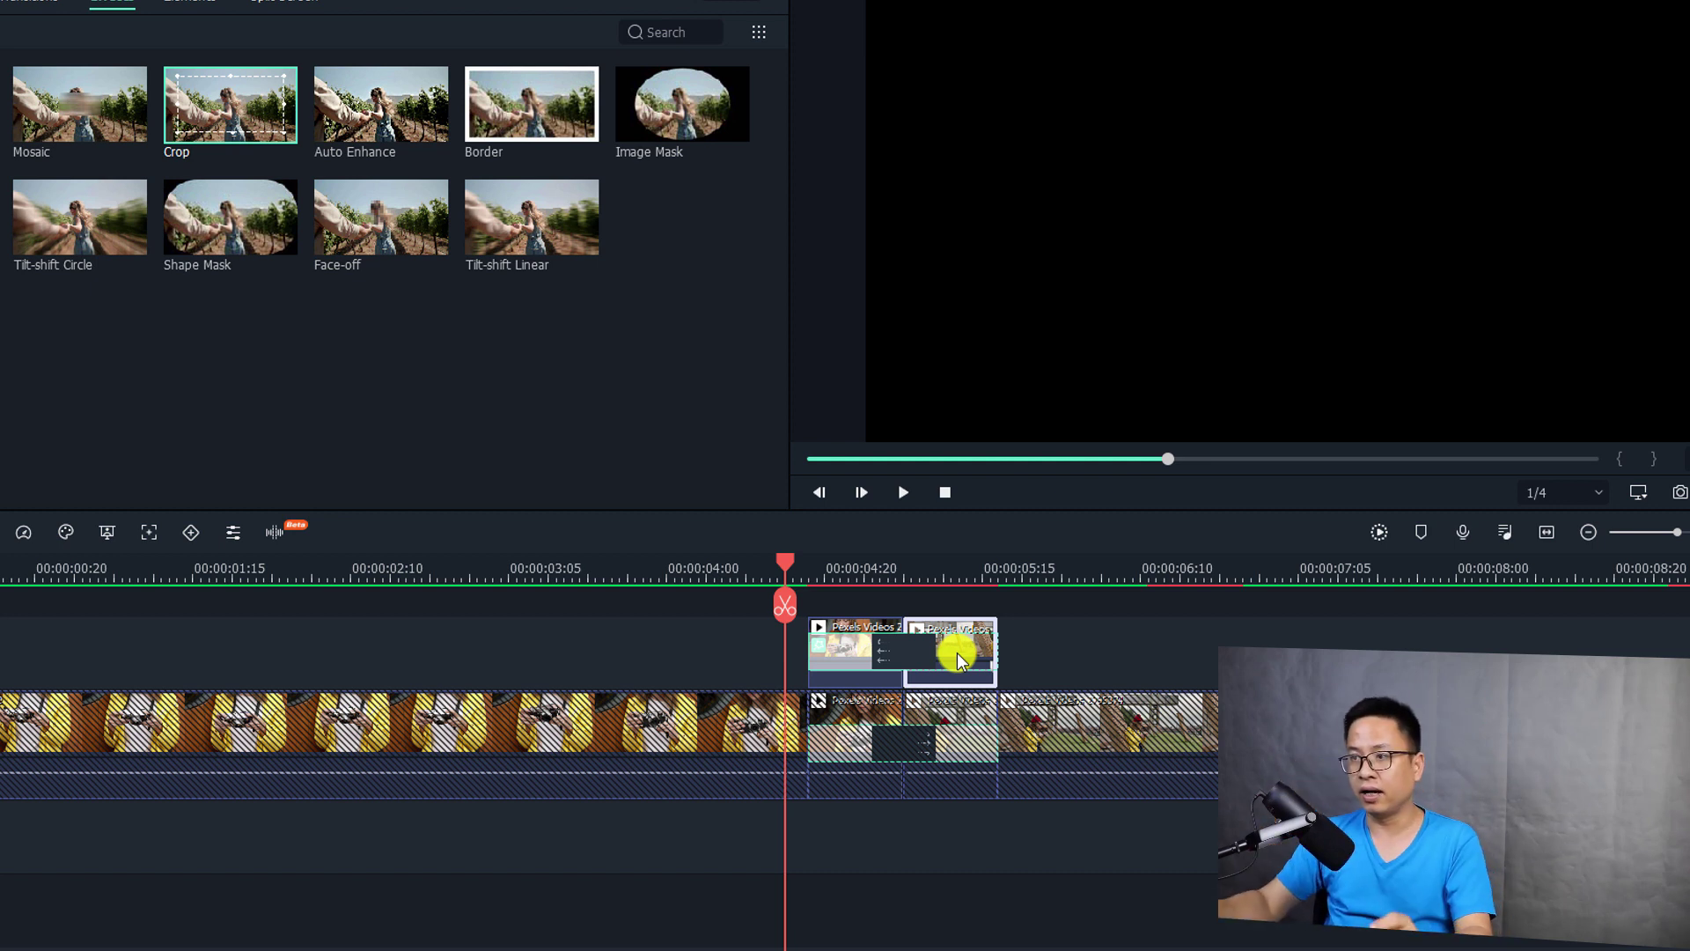
pyautogui.moveTo(958, 652); pyautogui.dragTo(861, 628)
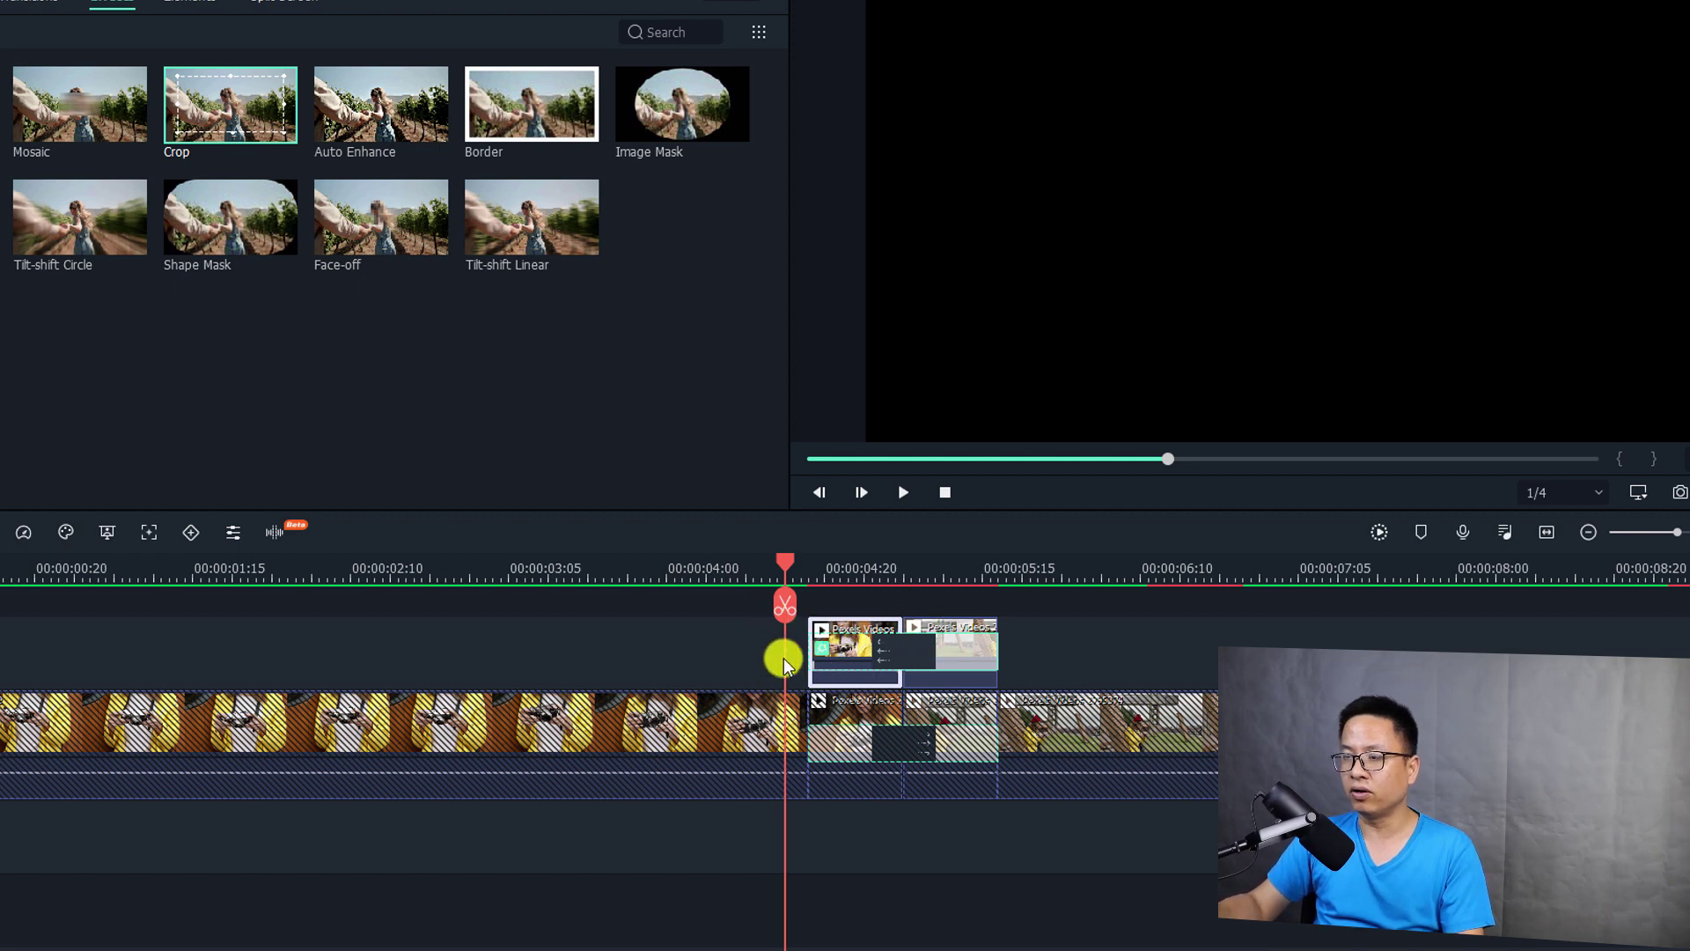
# - Set the first upper clip's Crop to Top 30 and Bottom 30 and confirm with OK
pyautogui.doubleClick(863, 643)
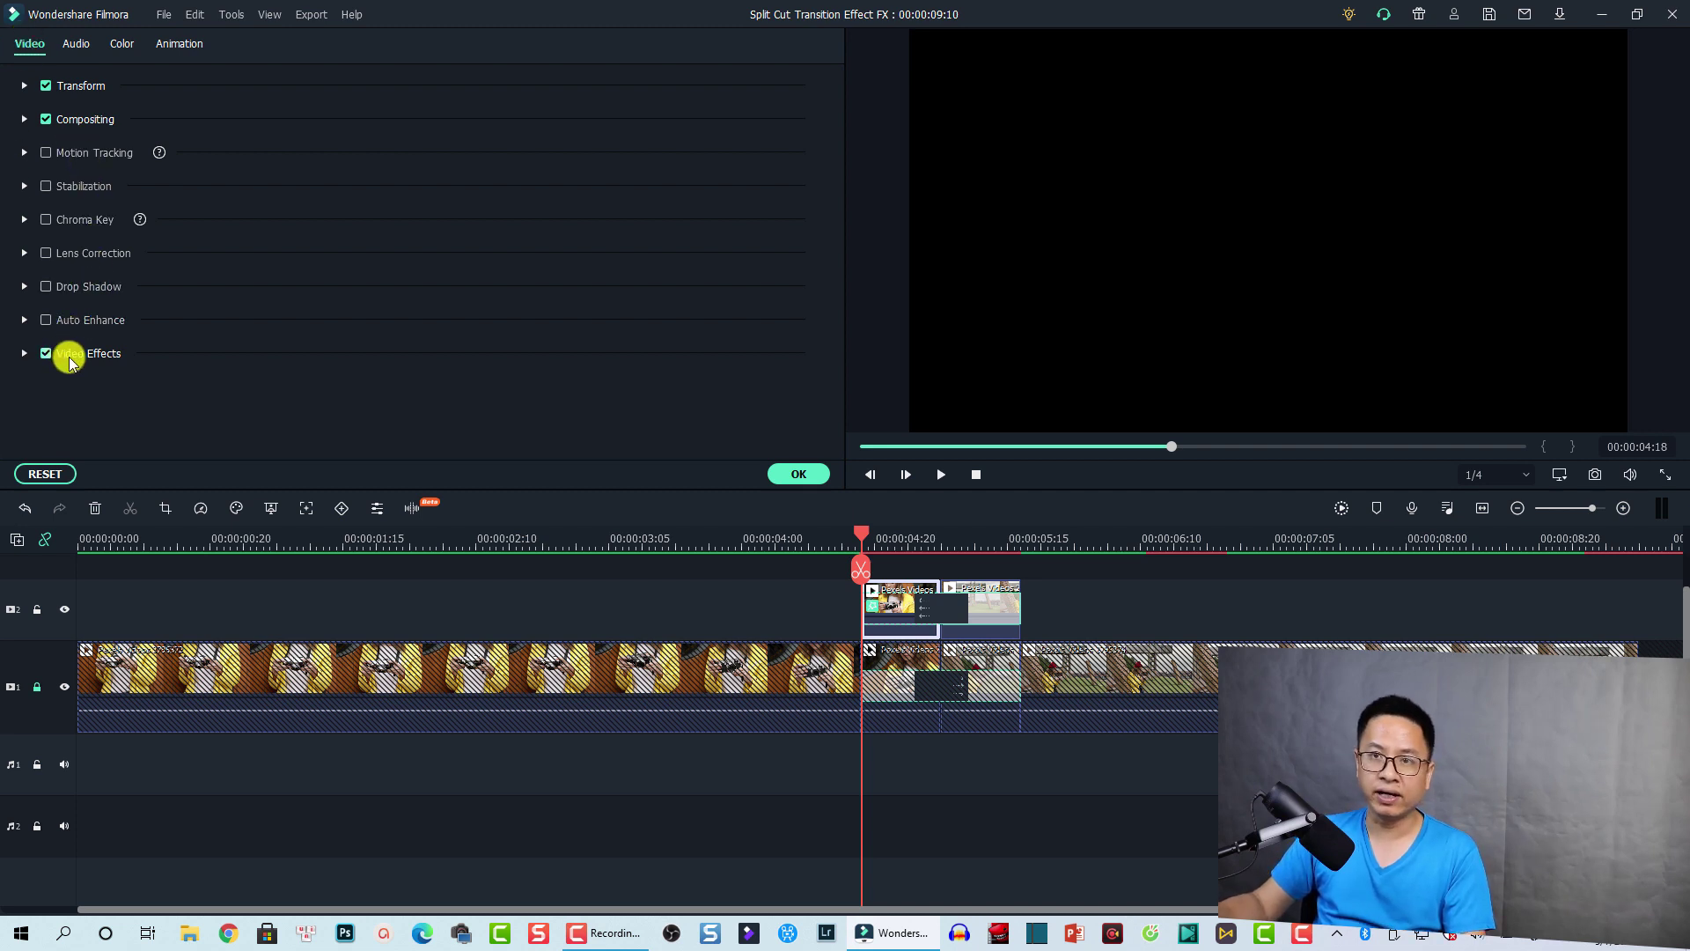
pyautogui.click(23, 355)
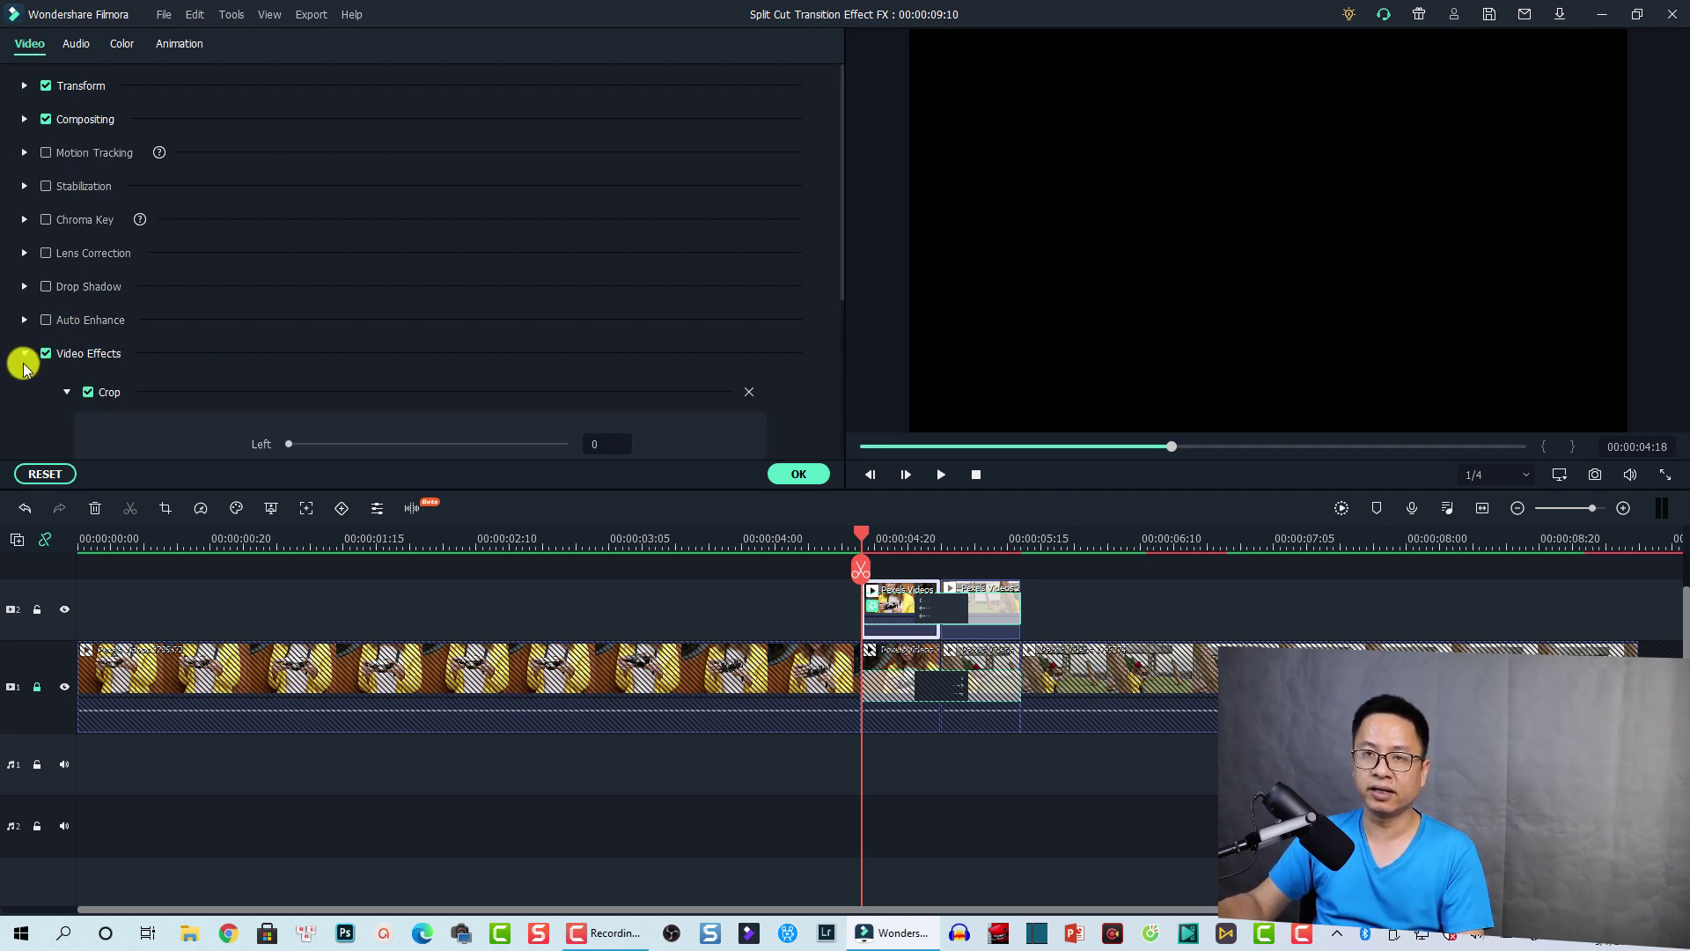
pyautogui.scroll(-3, 683, 308)
pyautogui.scroll(1, 307, 268)
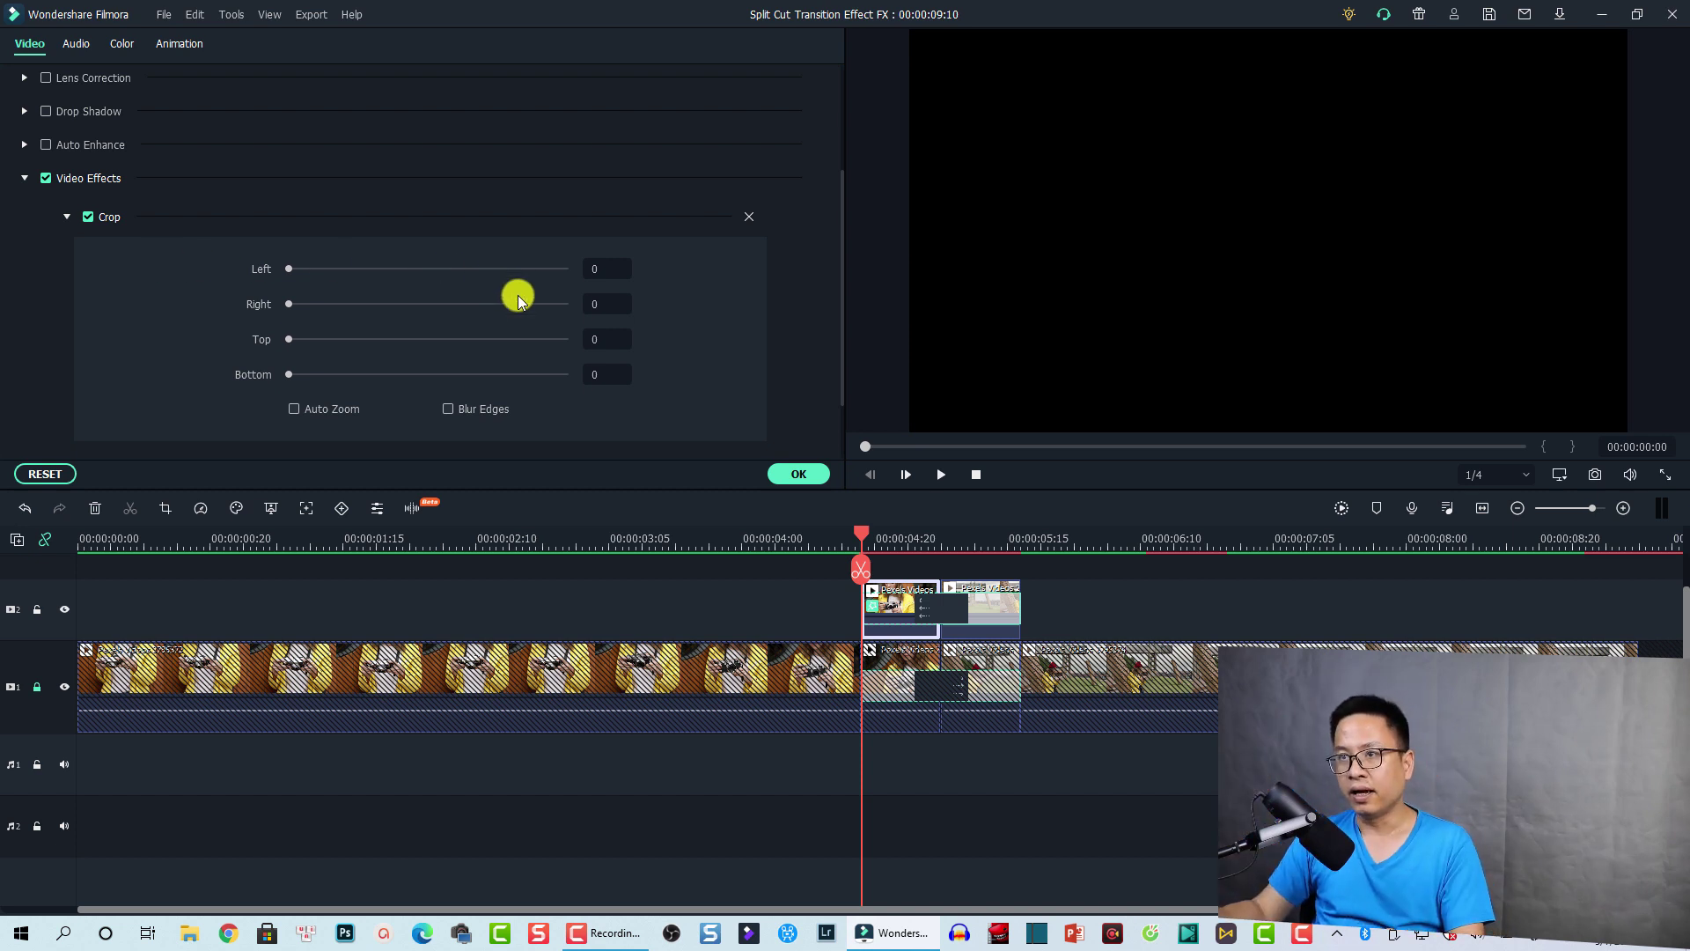
pyautogui.click(614, 341)
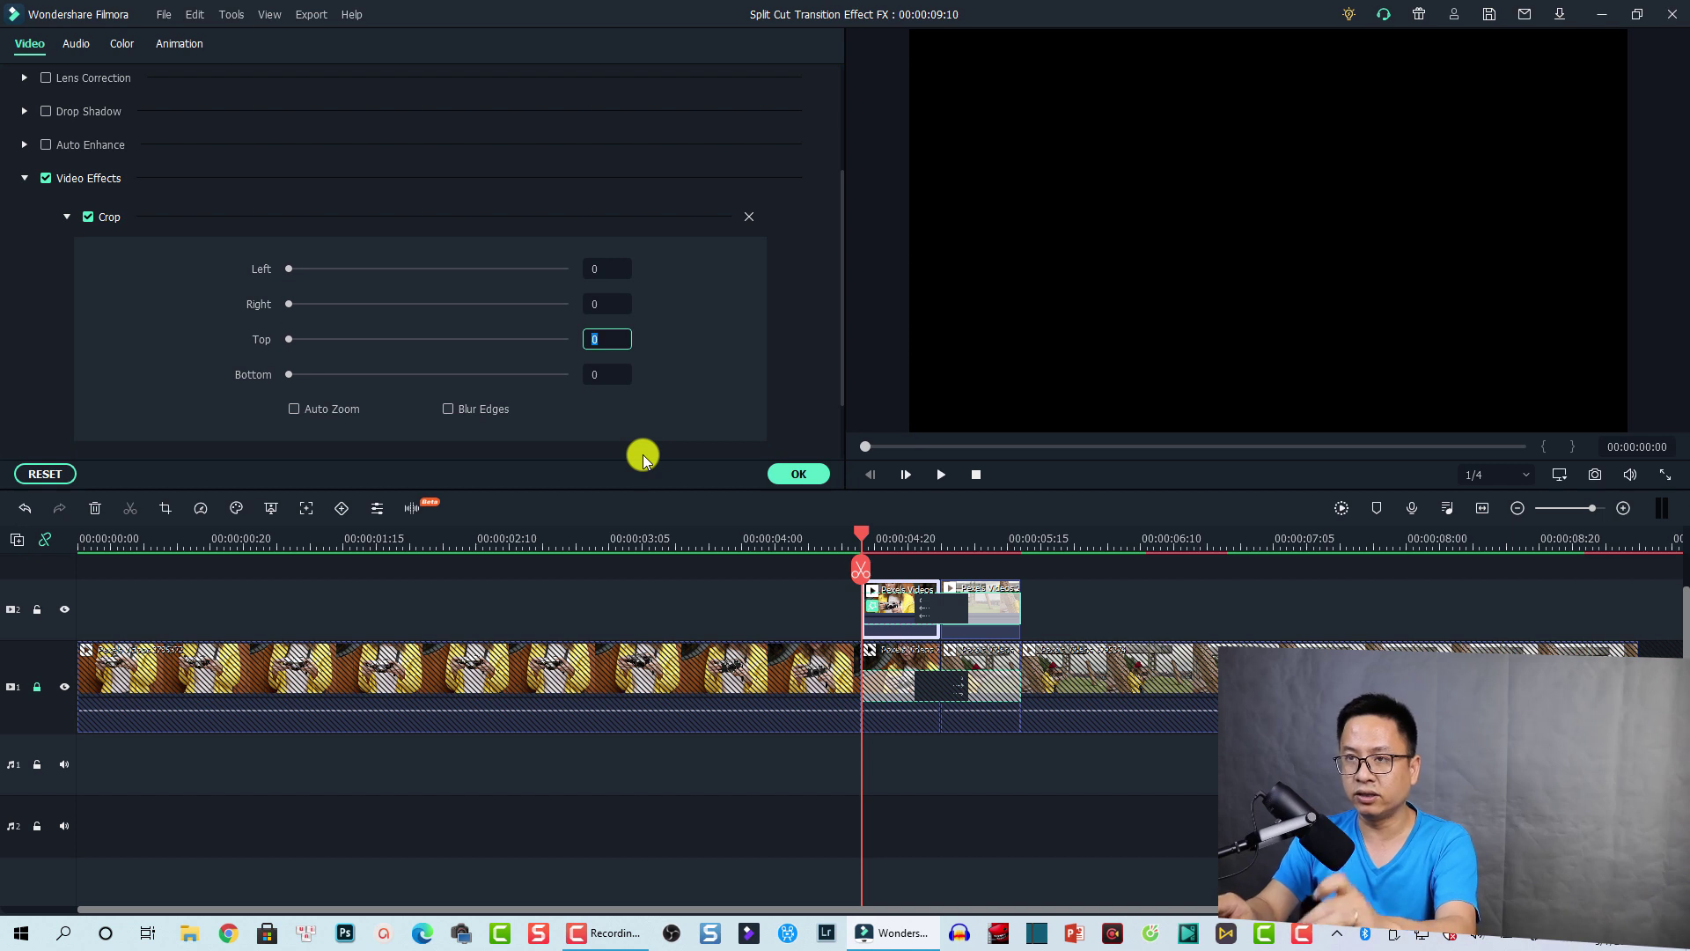
pyautogui.press('Return')
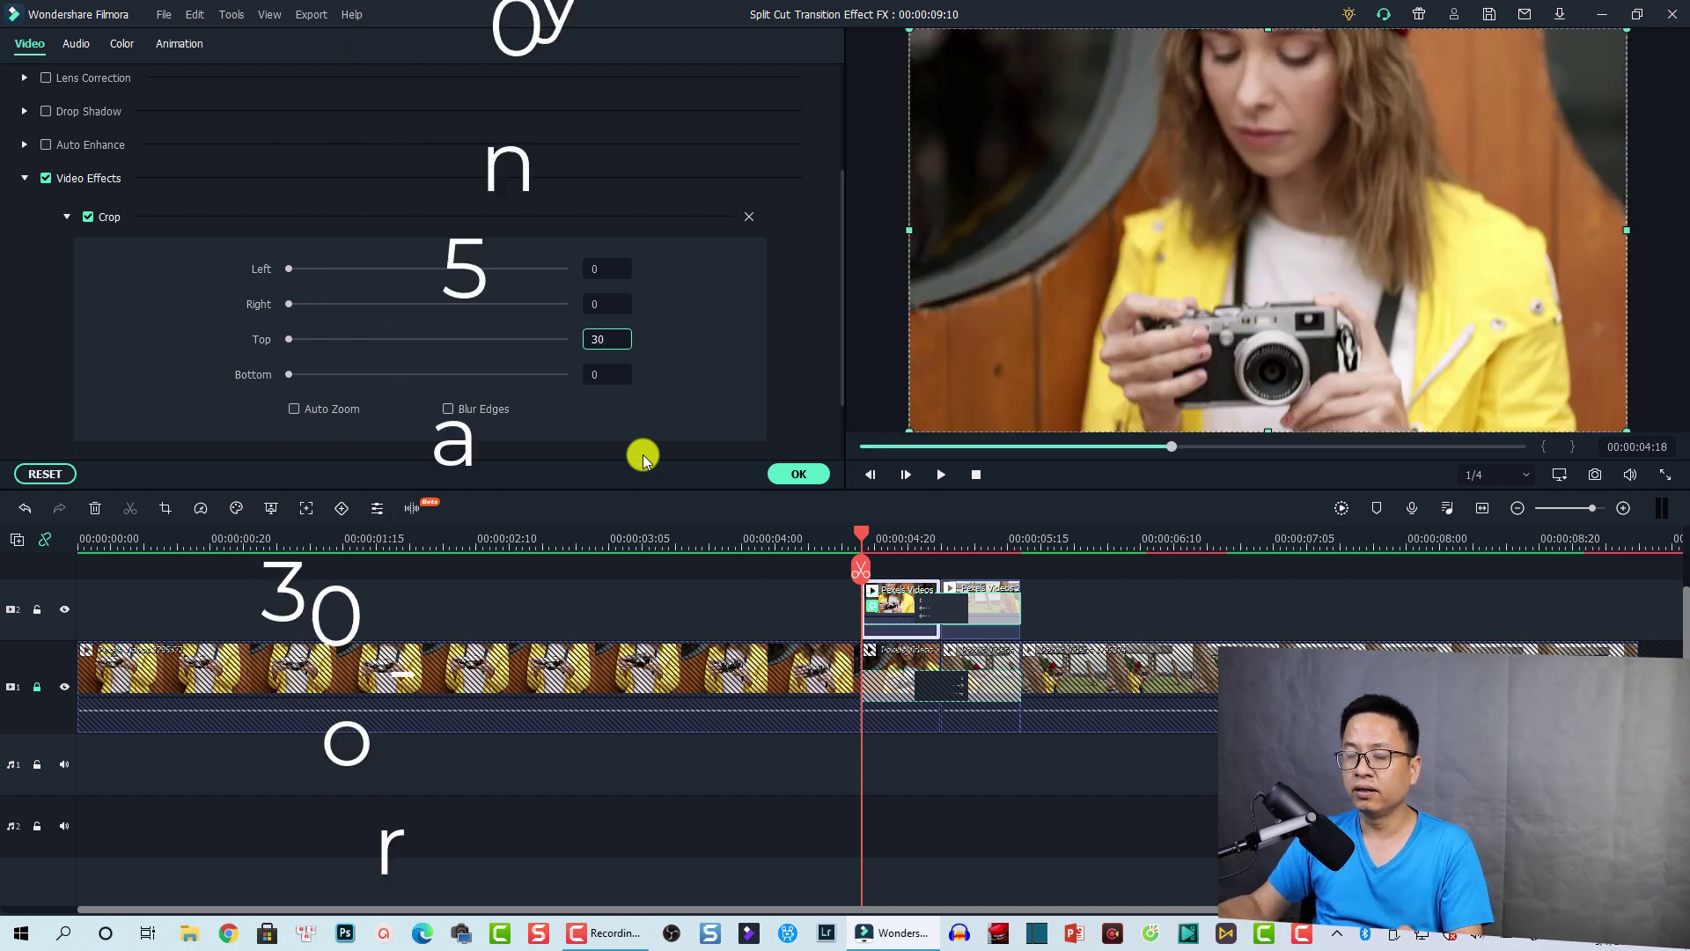
pyautogui.press('Tab')
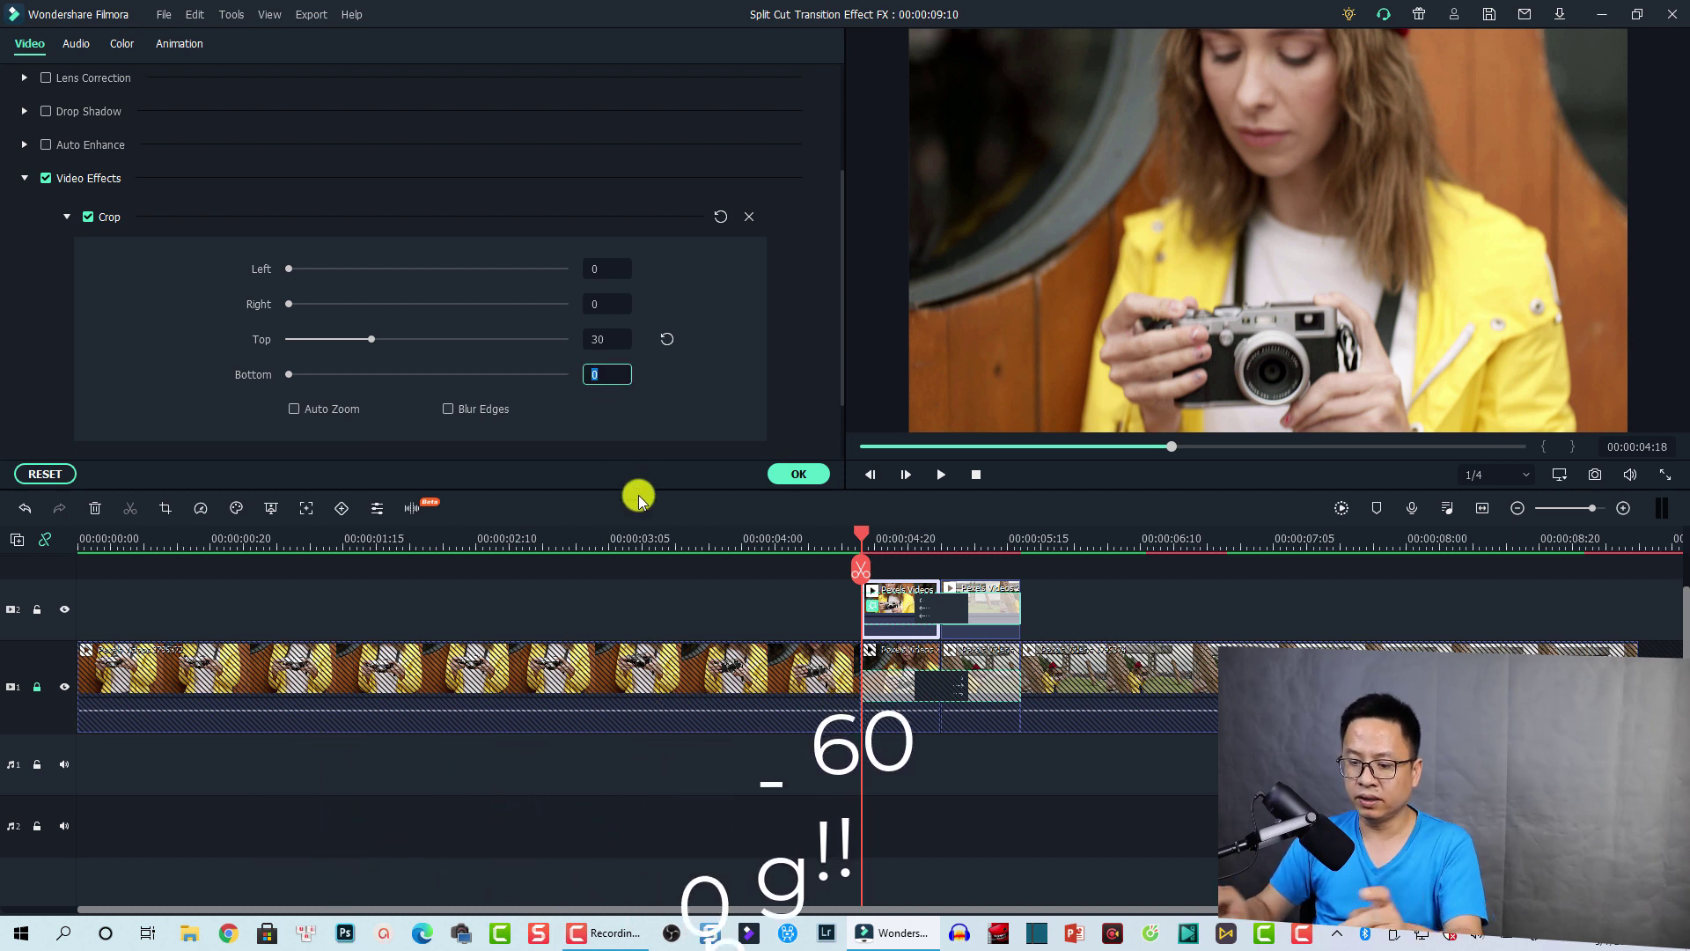
pyautogui.write('30')
pyautogui.press('Return')
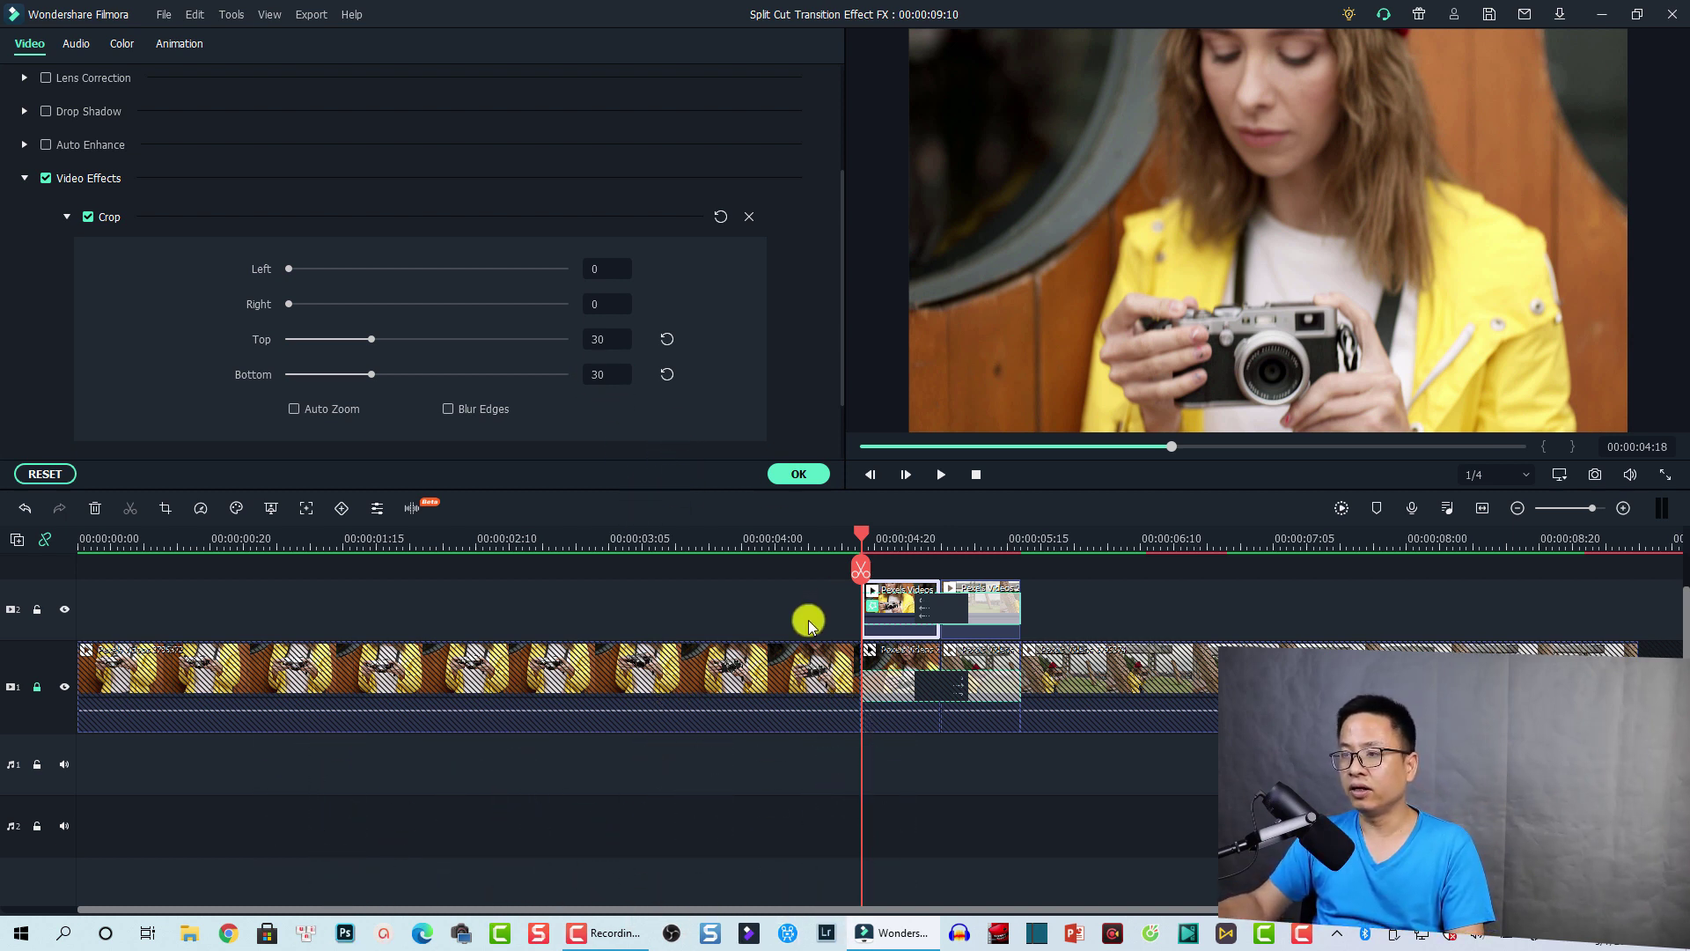
pyautogui.click(808, 475)
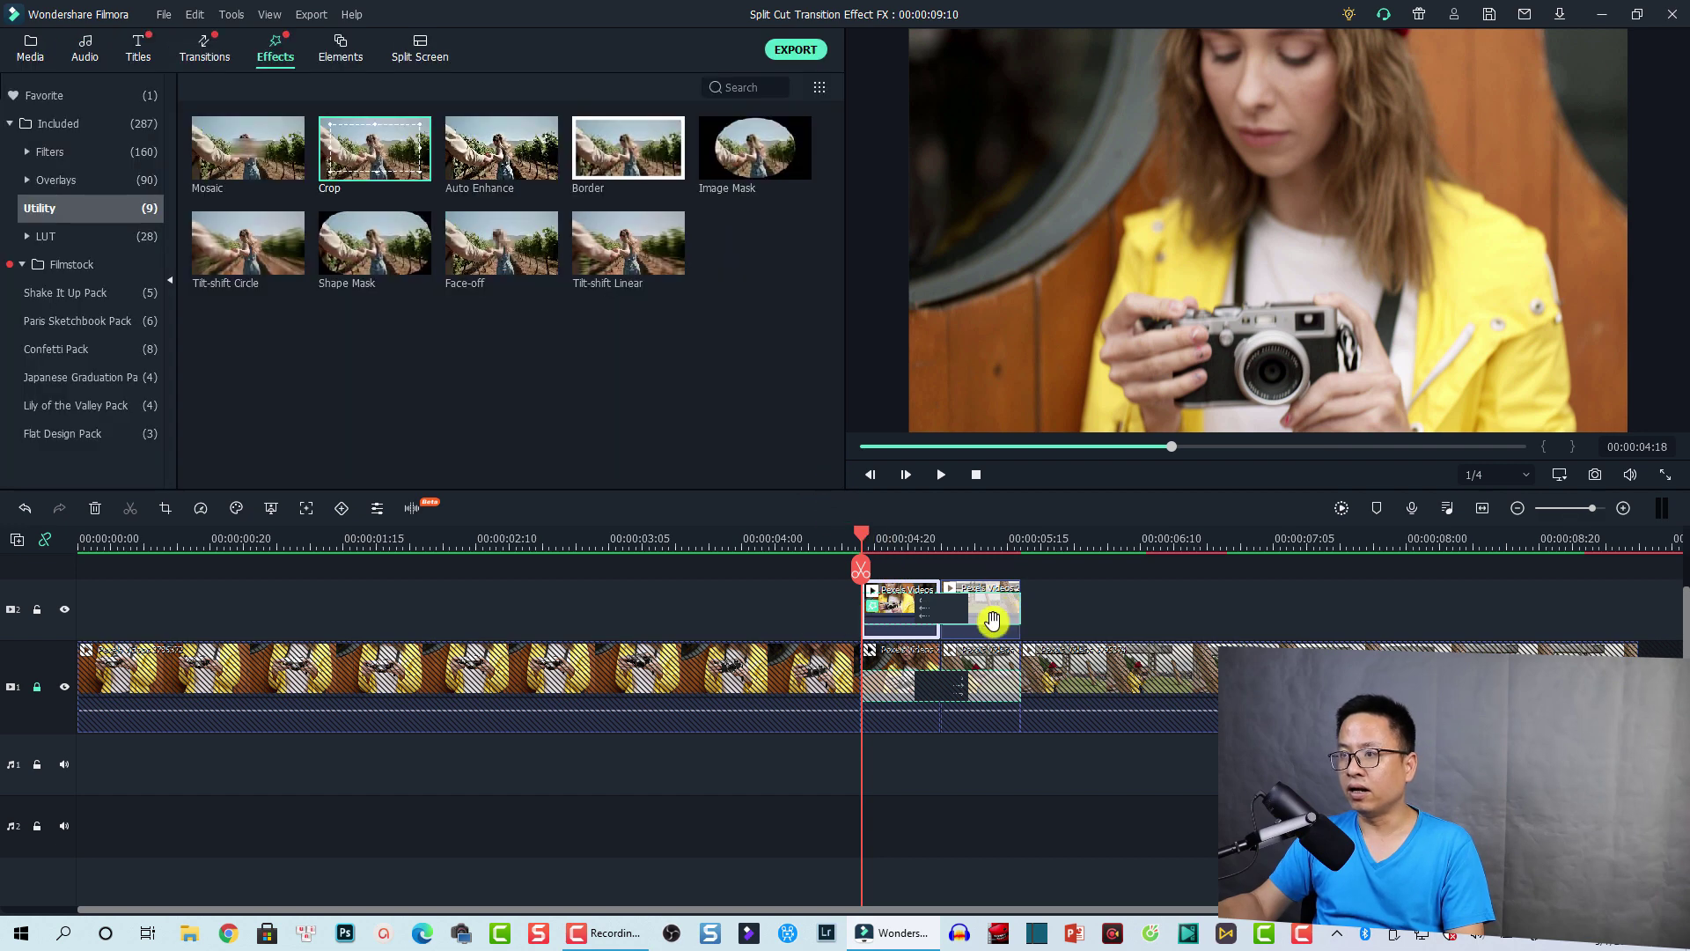
# - Copy the Crop effect from the first upper clip and paste it onto the second one
pyautogui.rightClick(925, 591)
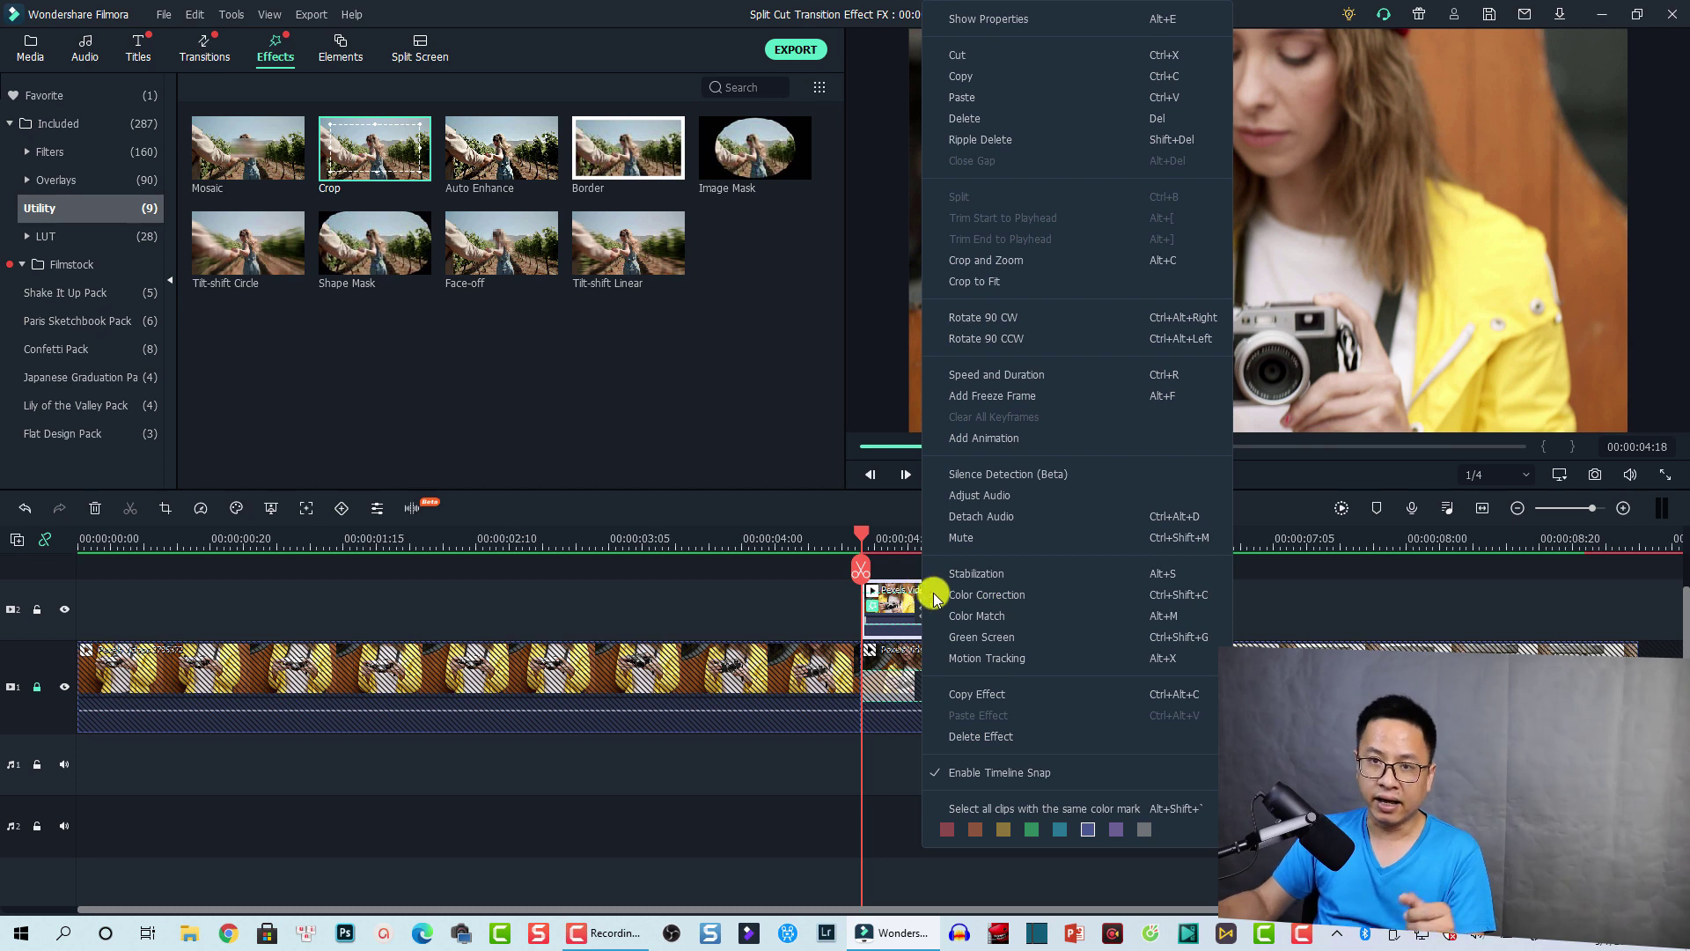
pyautogui.click(980, 690)
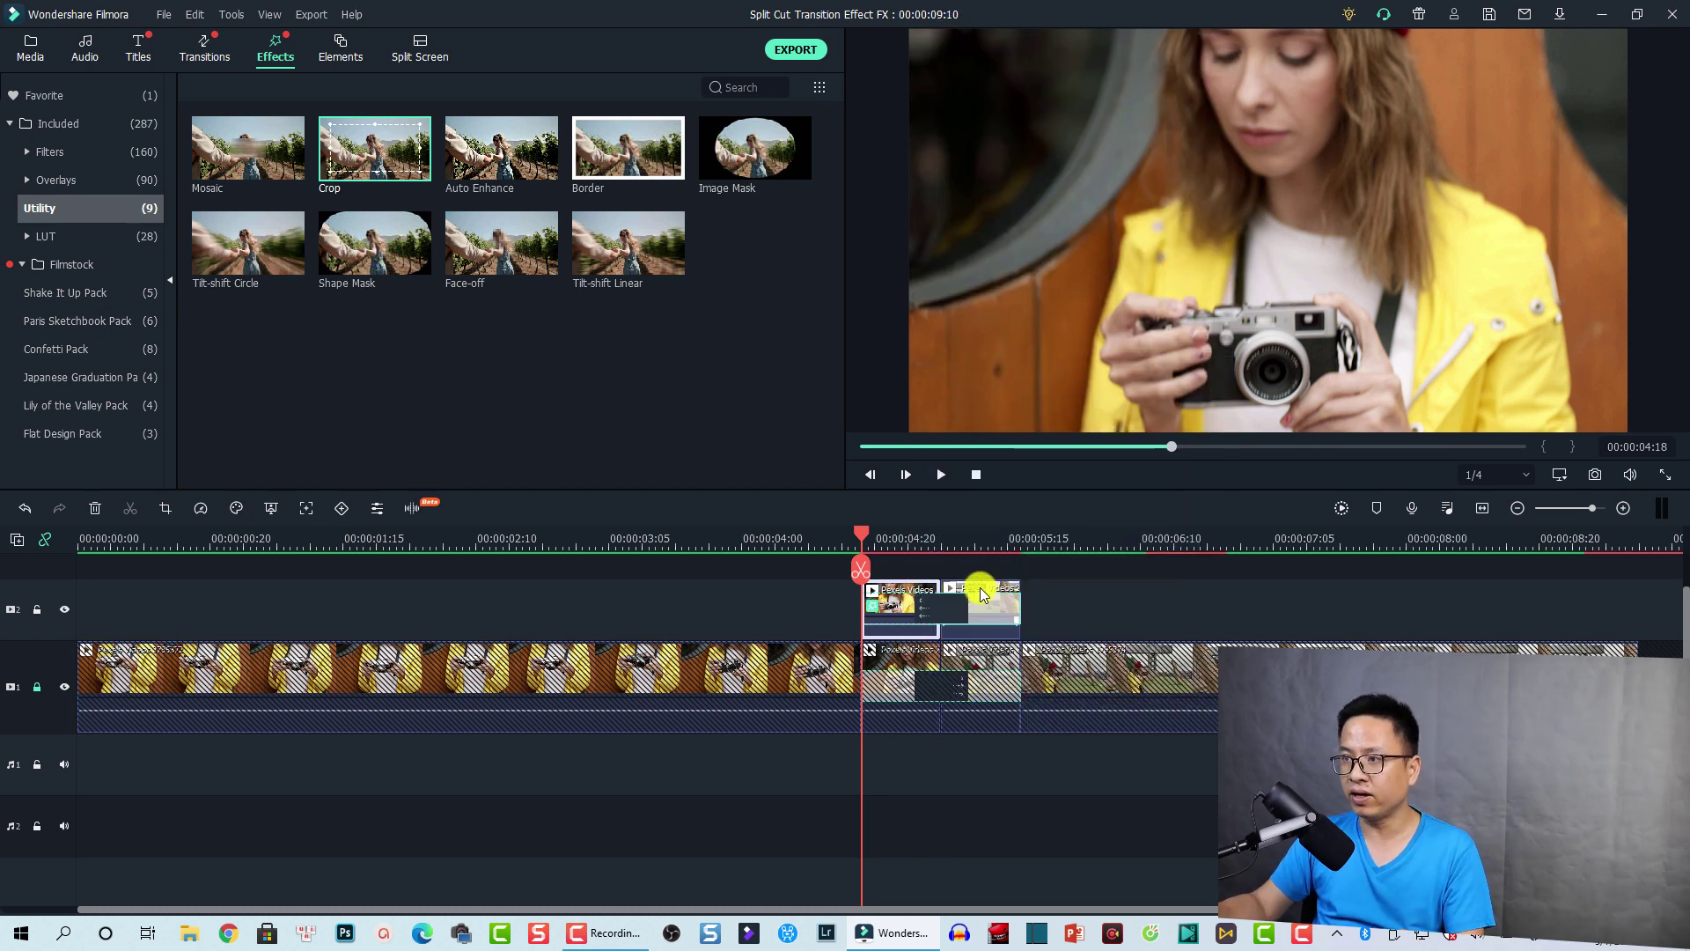
pyautogui.rightClick(983, 592)
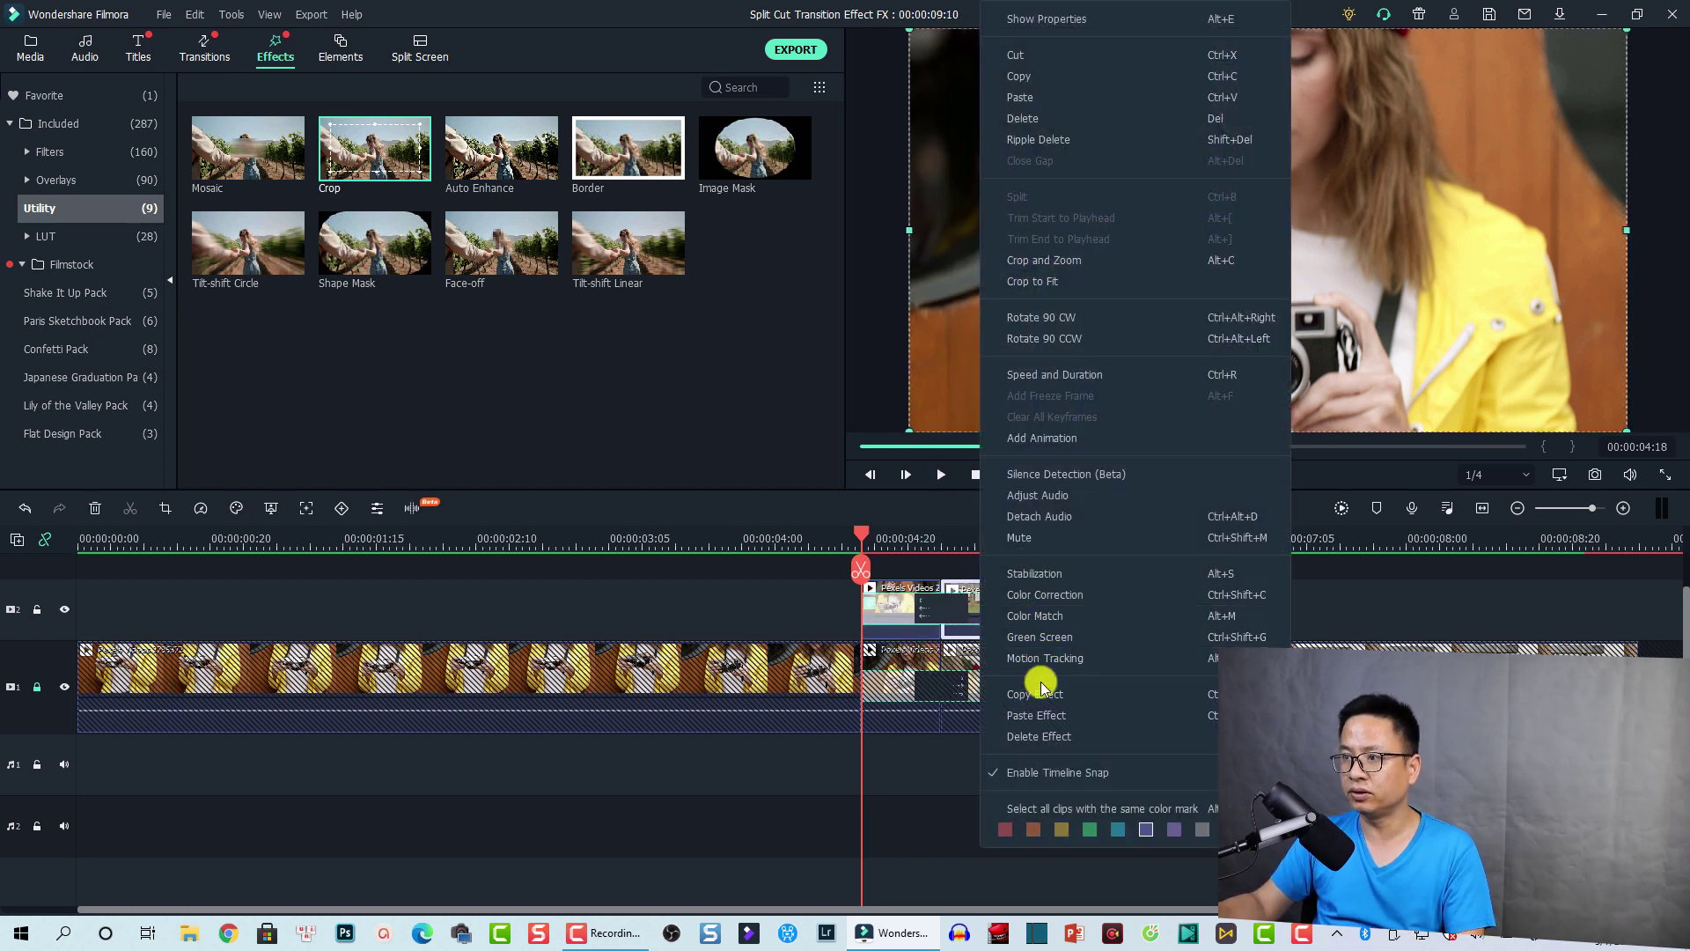
pyautogui.click(1028, 715)
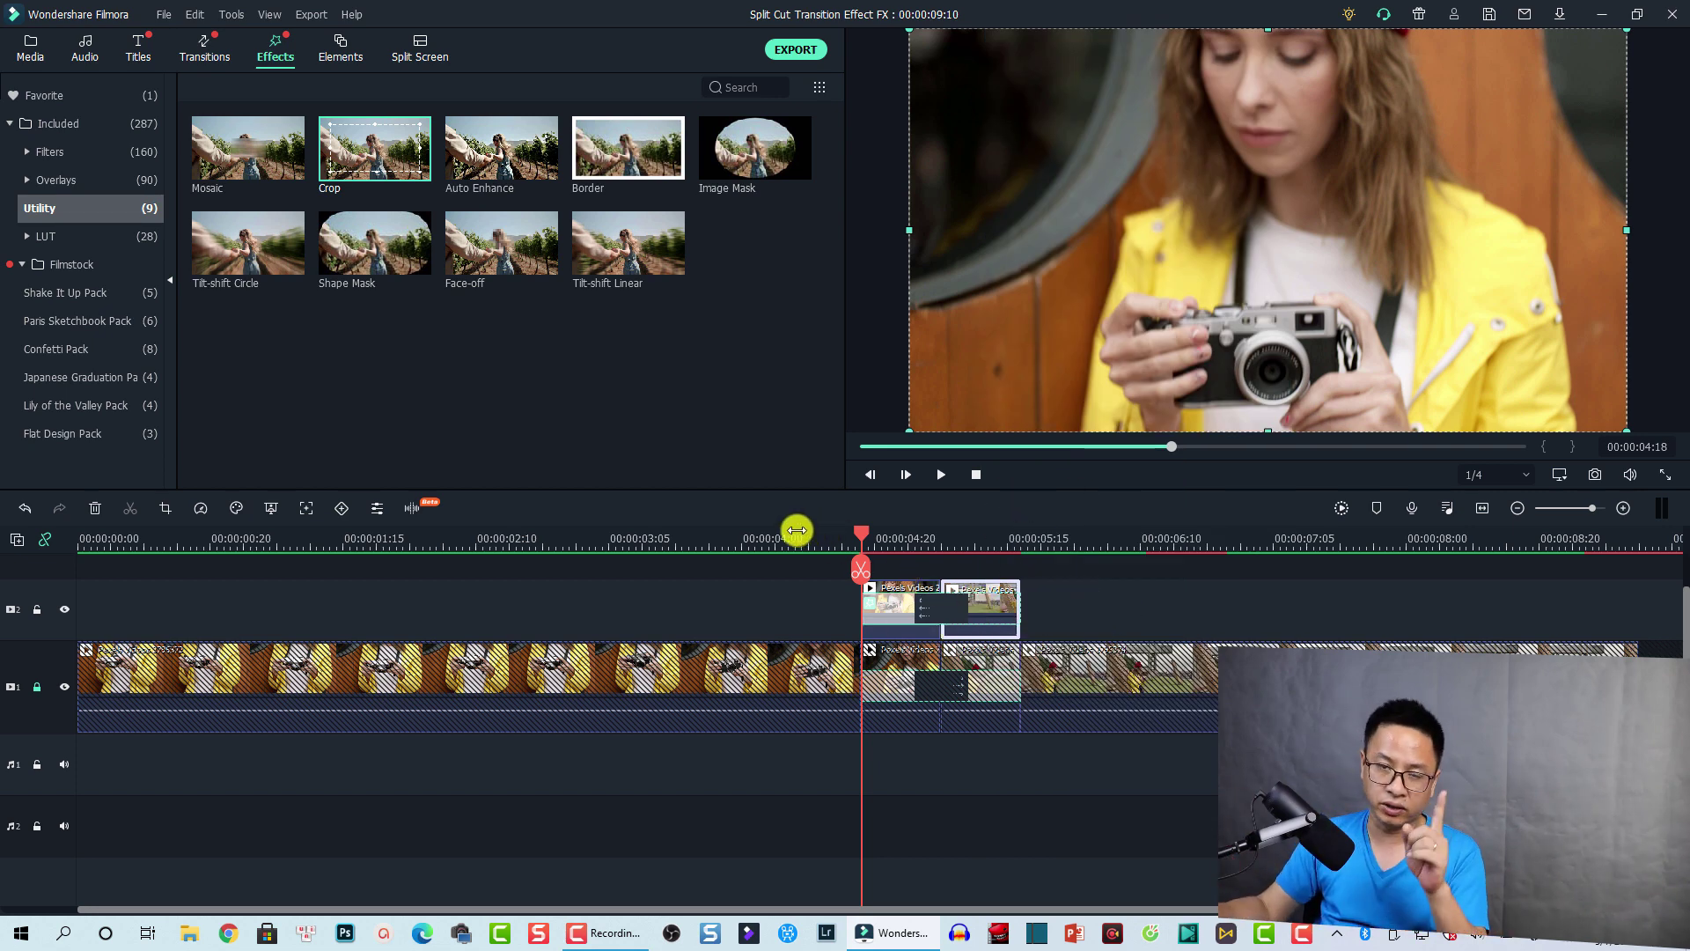
# - Render a preview from 00:00:02:12 and play the split-cut section once, then stop
pyautogui.click(490, 543)
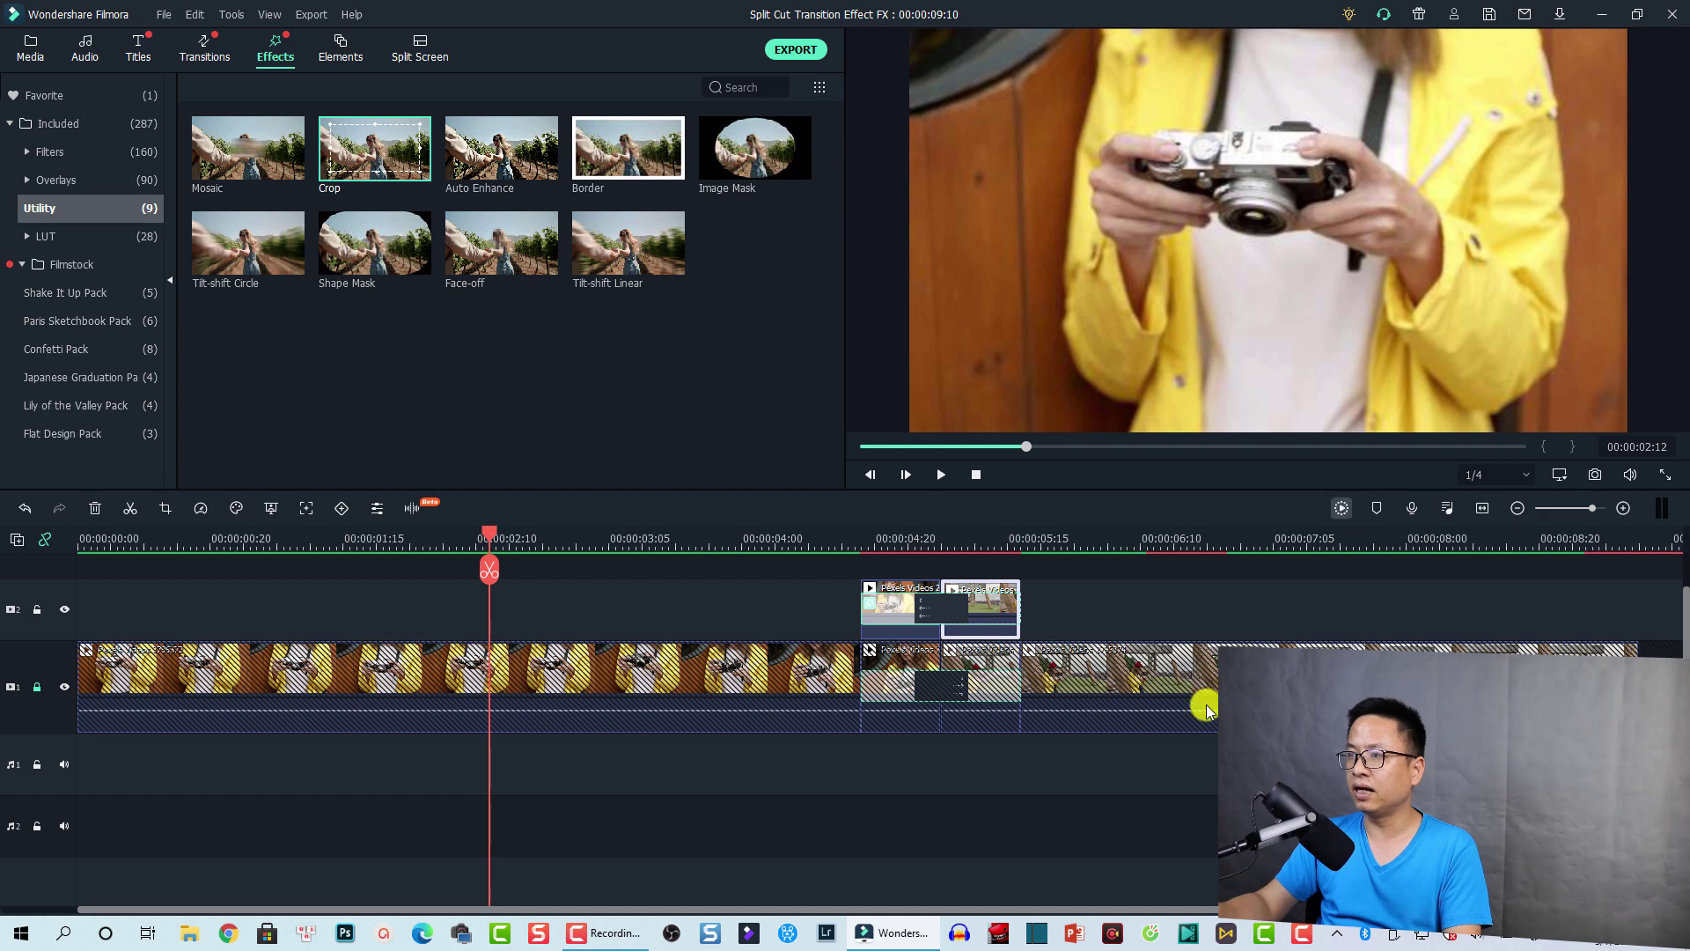
pyautogui.press('Return')
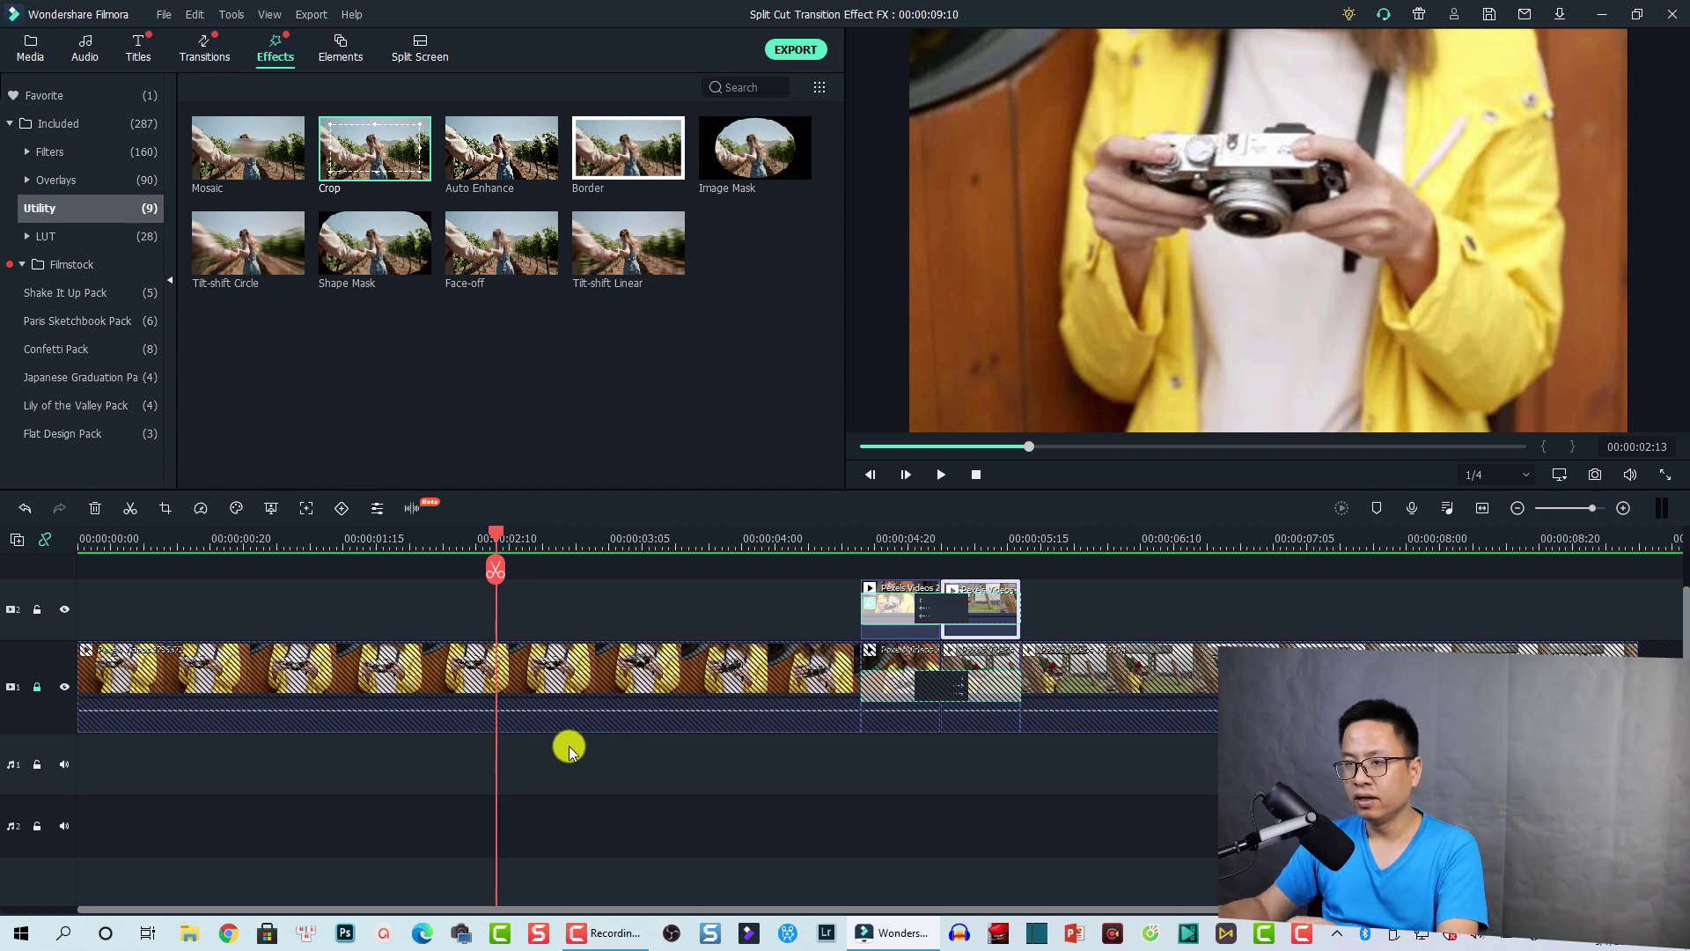
pyautogui.press('space')
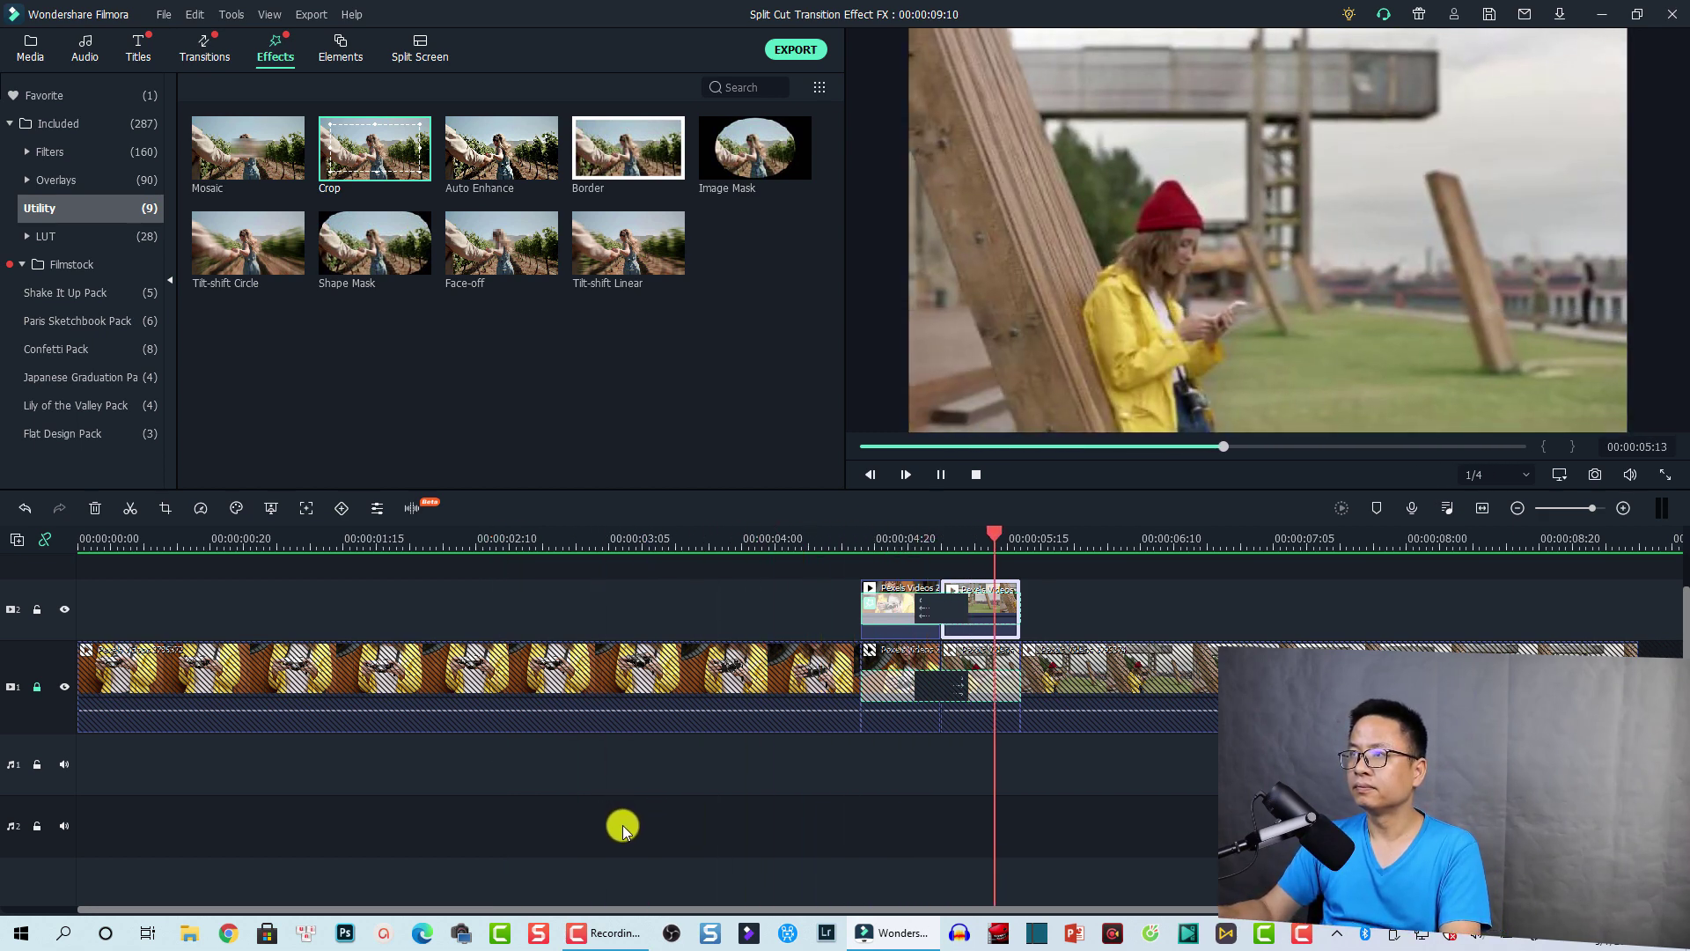
pyautogui.press('space')
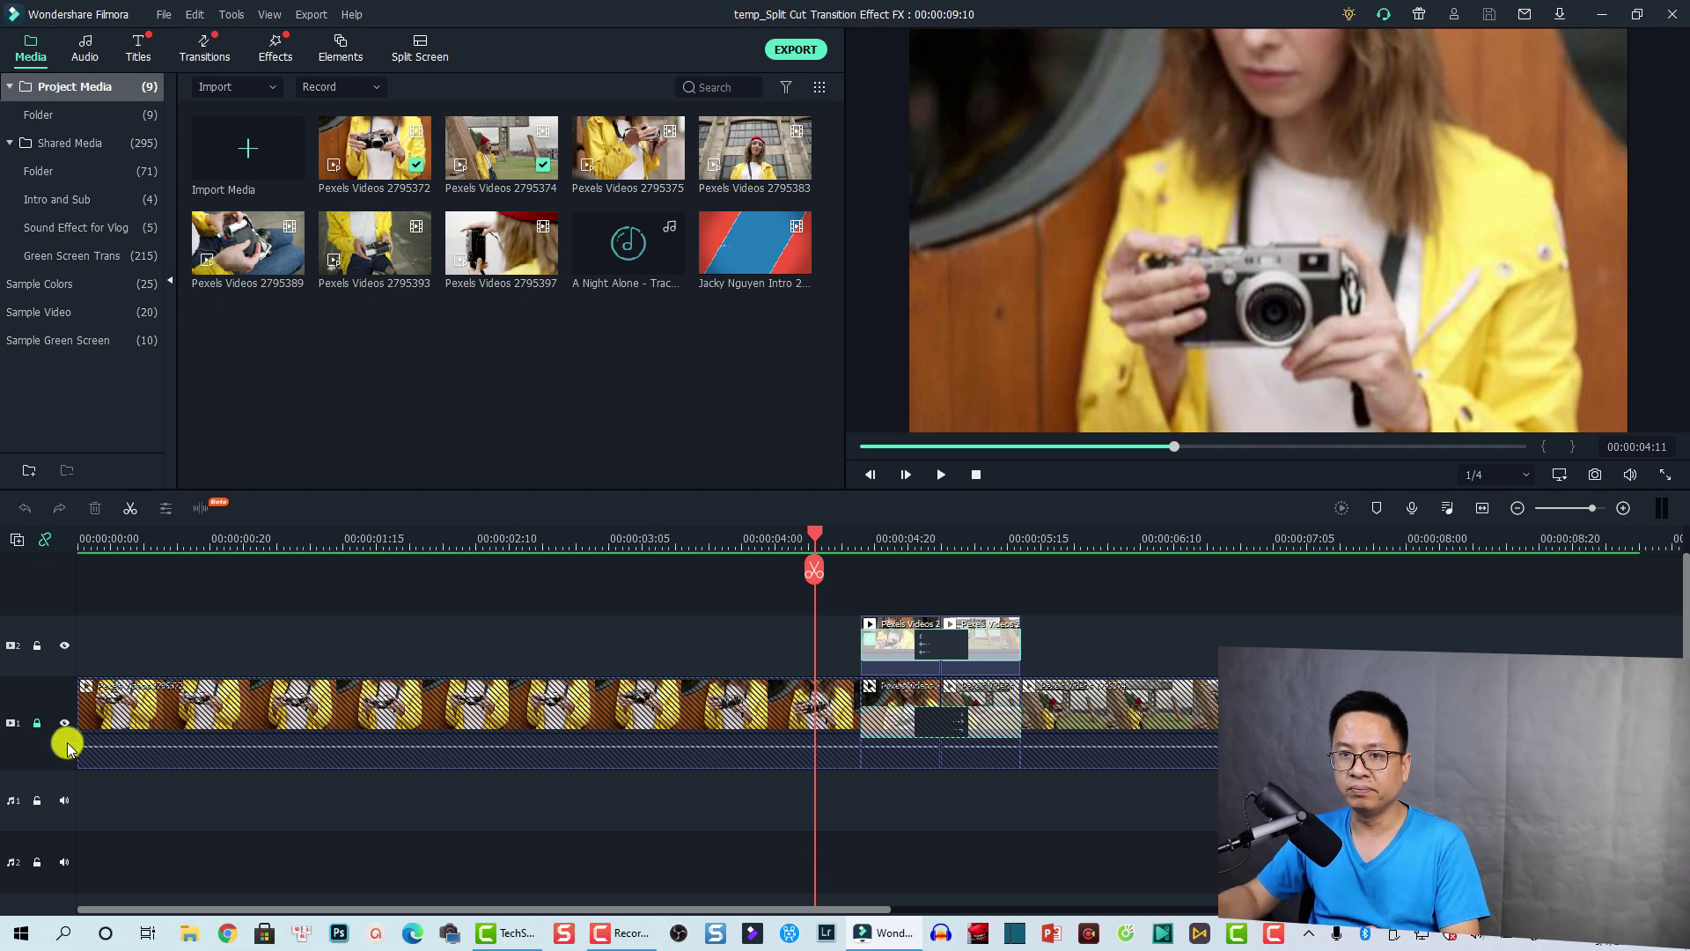
# - Unlock the main video track and browse to the Speed Blur > Simple transitions
pyautogui.click(36, 723)
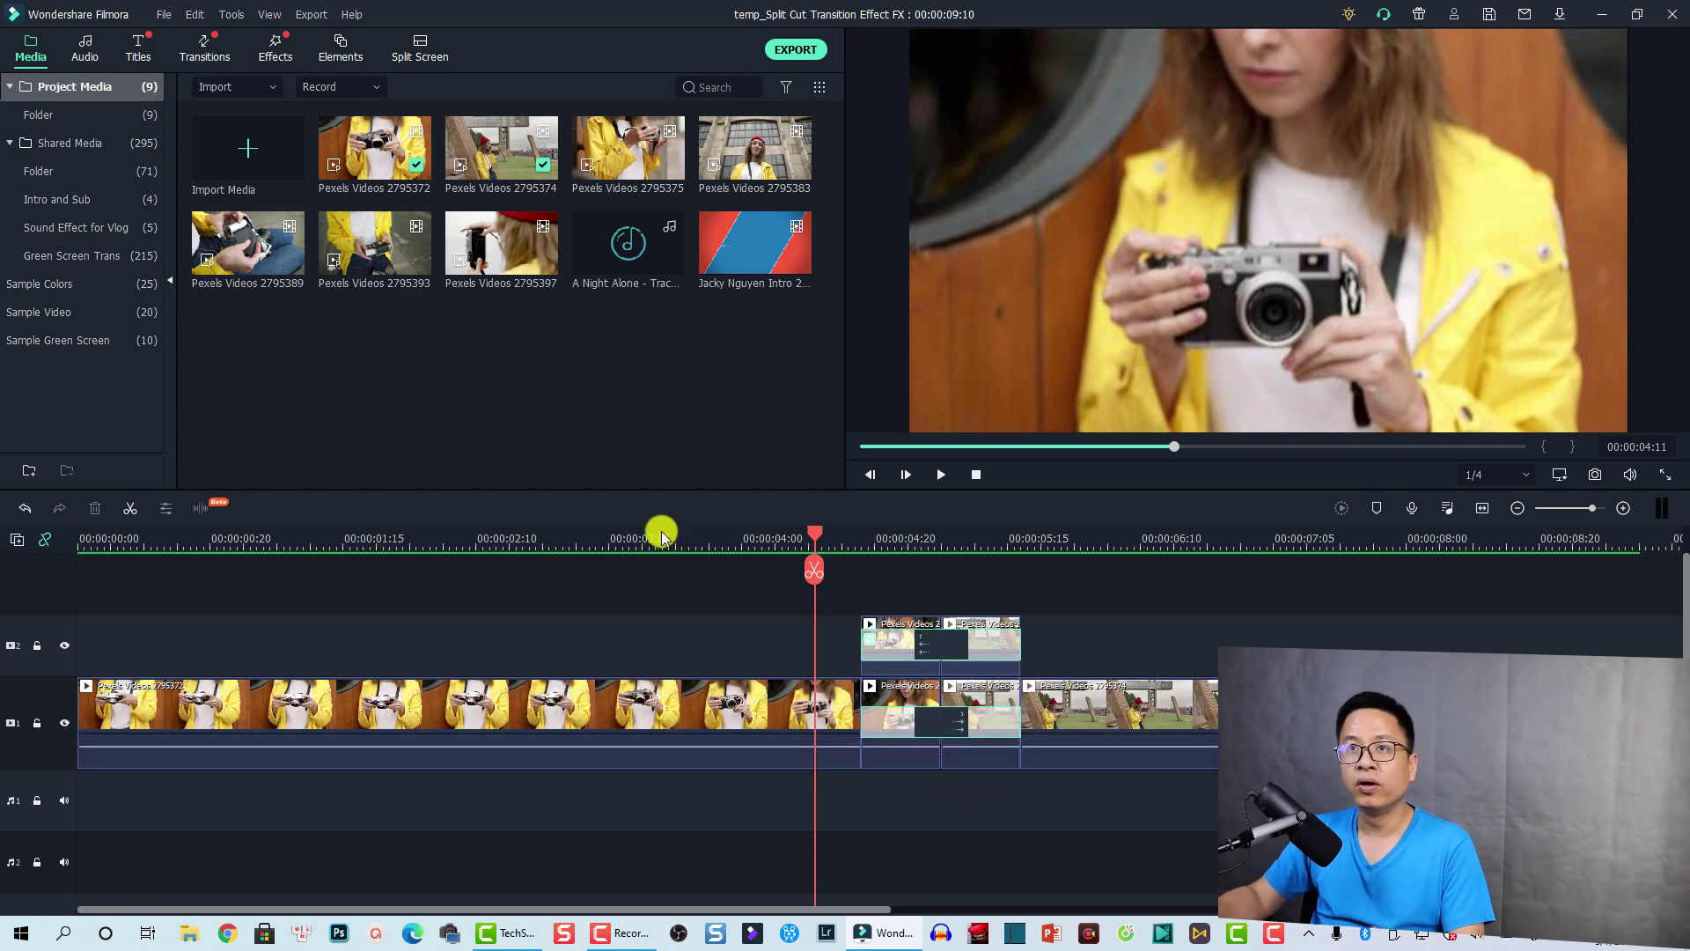
pyautogui.click(203, 47)
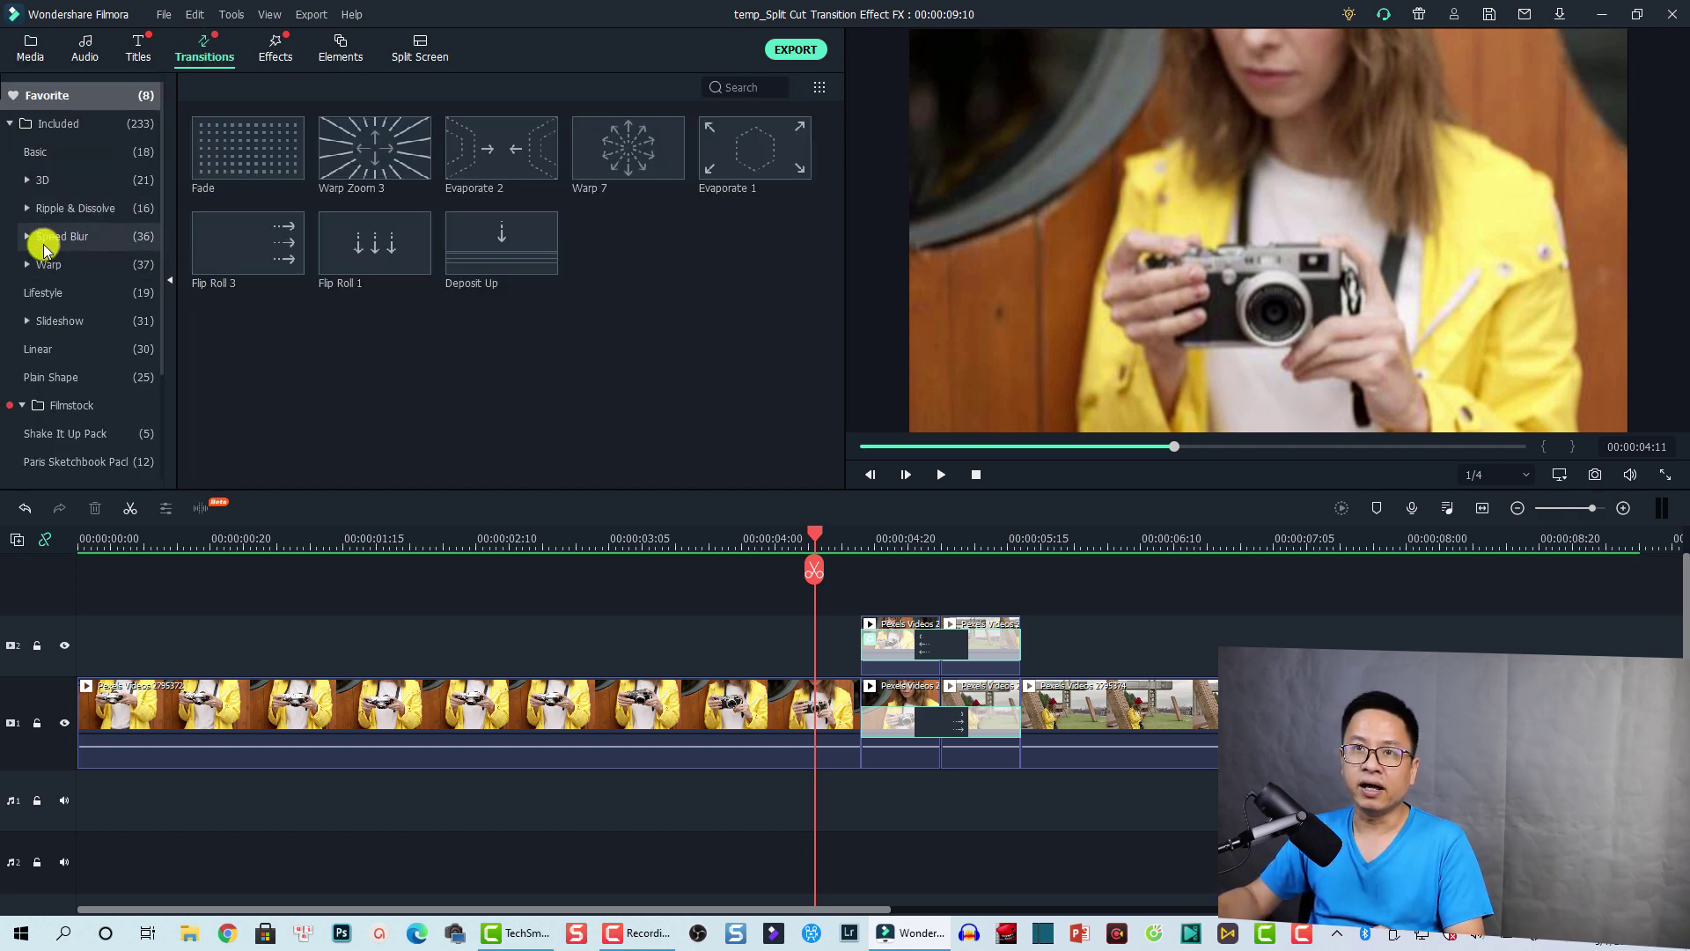
pyautogui.click(46, 239)
pyautogui.click(56, 266)
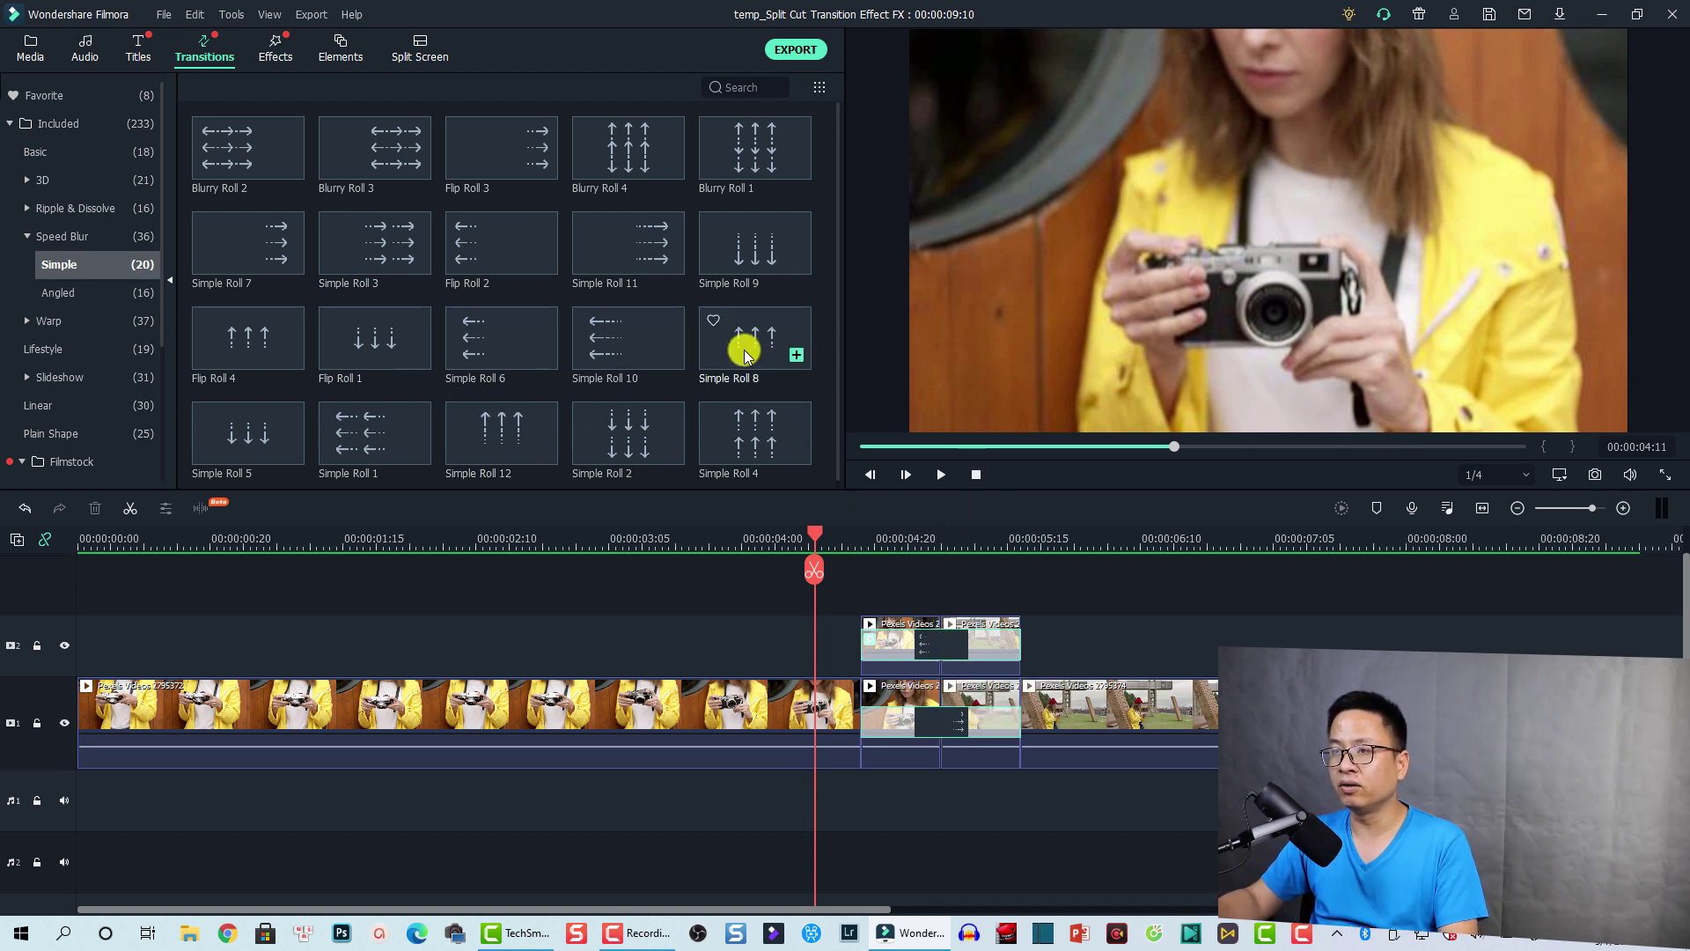
# - Place Simple Roll 9 at the main-track junction and Simple Roll 8 at the upper-track junction
pyautogui.click(744, 269)
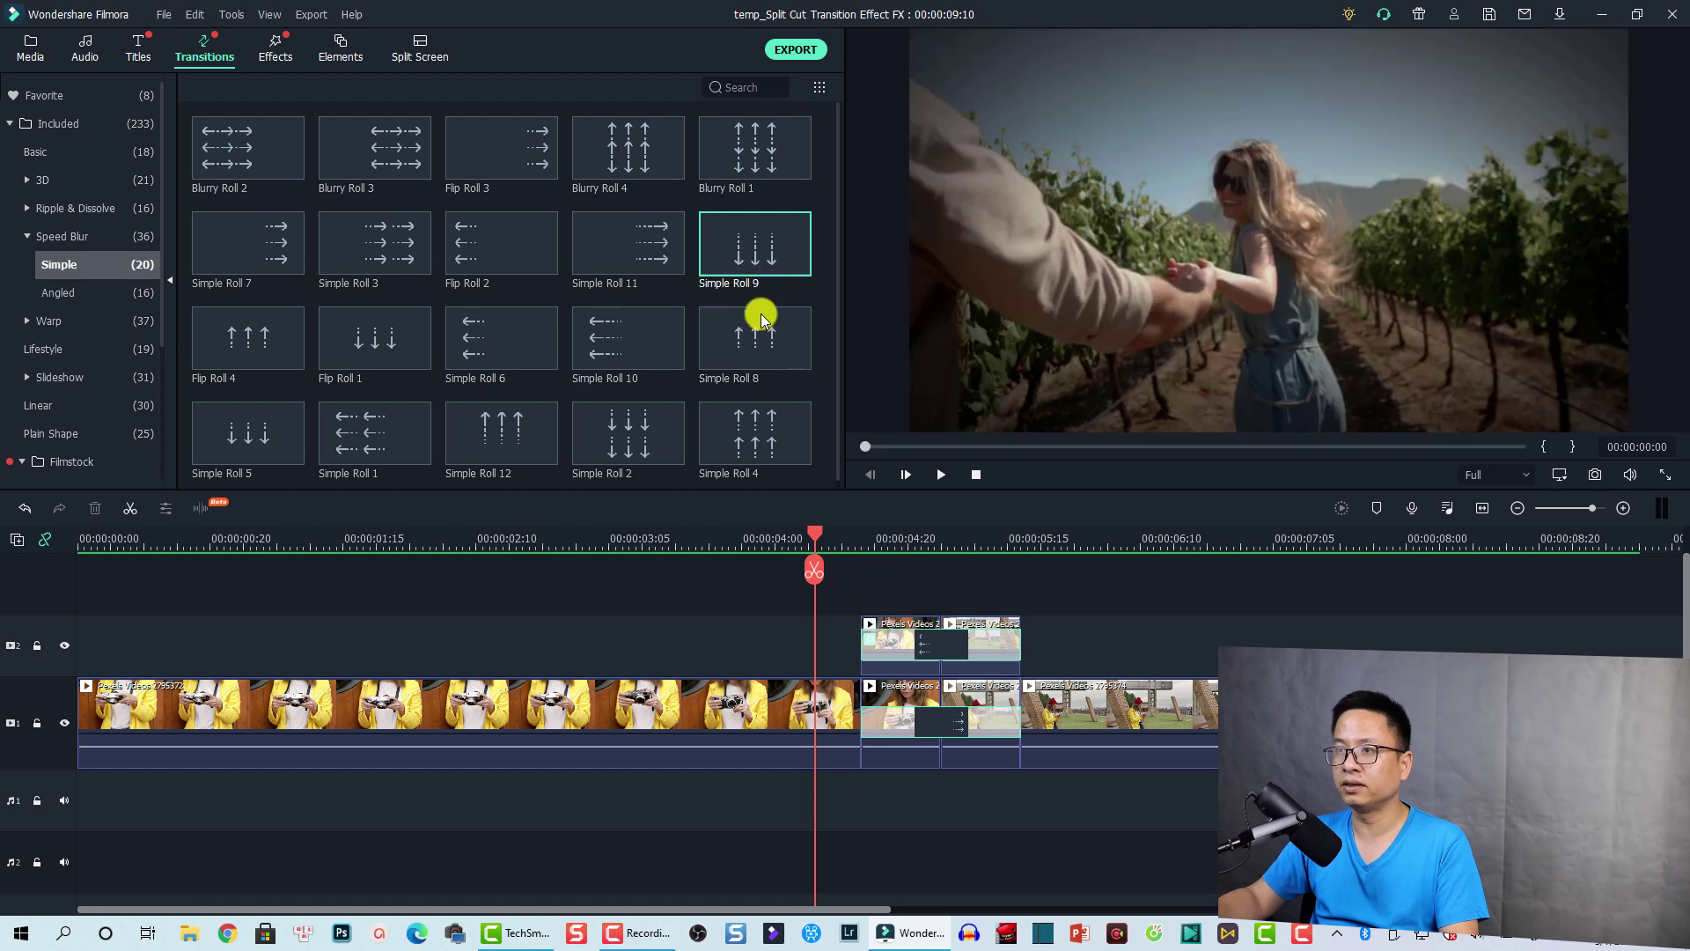
pyautogui.moveTo(746, 272); pyautogui.dragTo(973, 754)
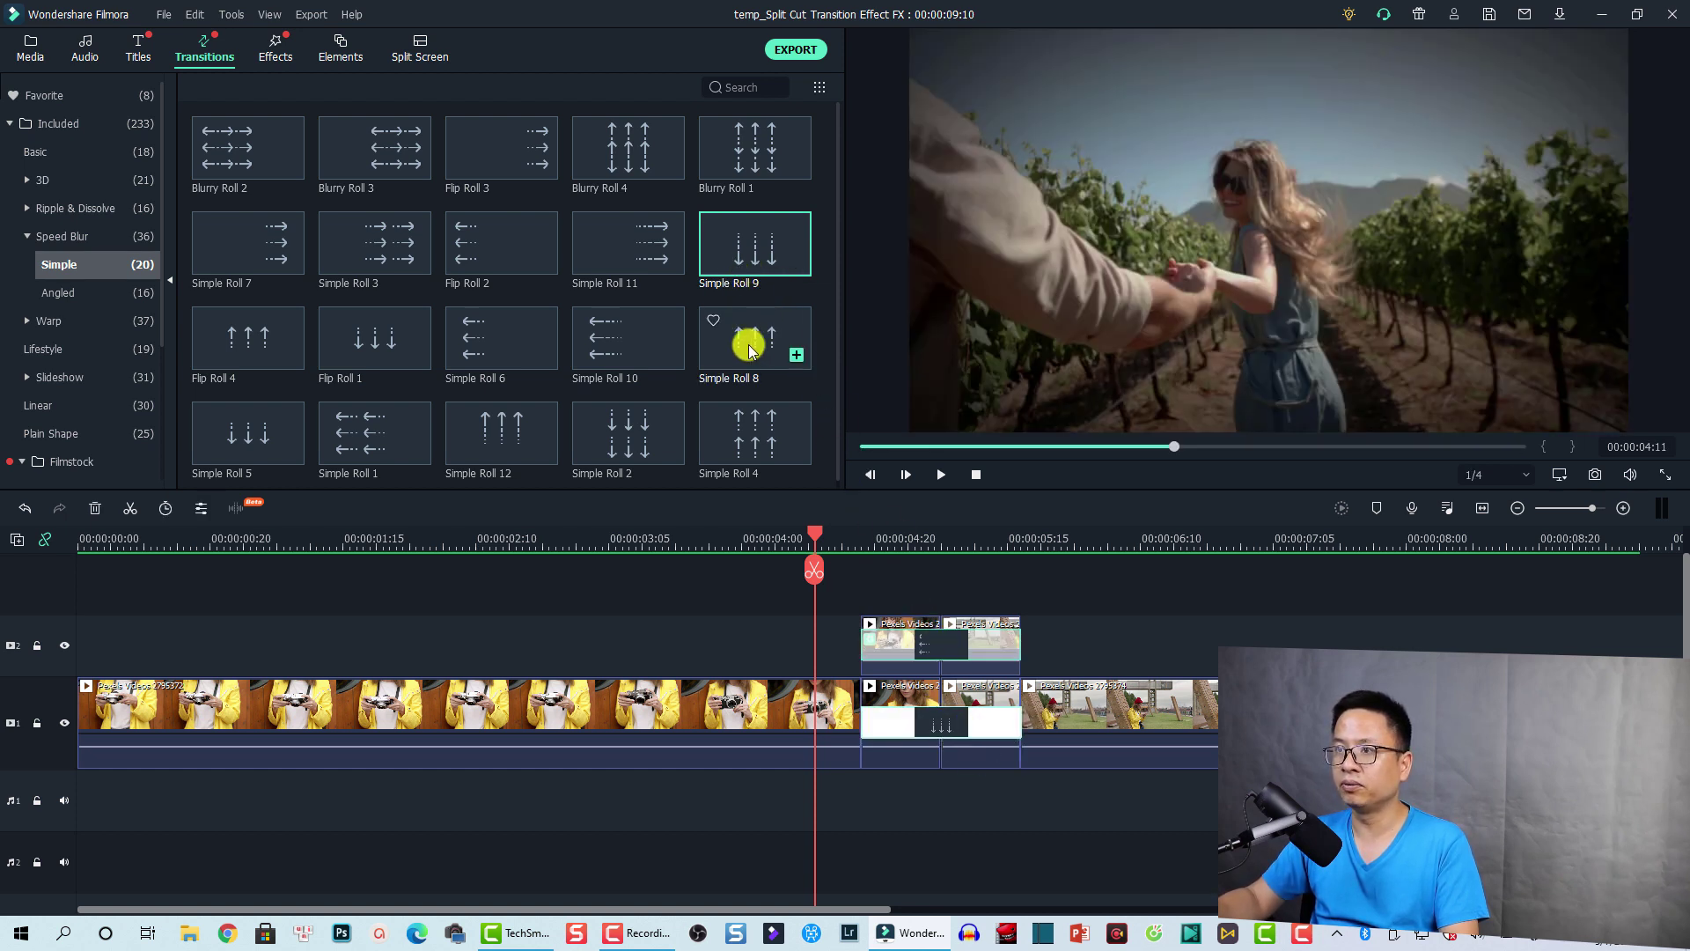
pyautogui.moveTo(748, 340); pyautogui.dragTo(921, 637)
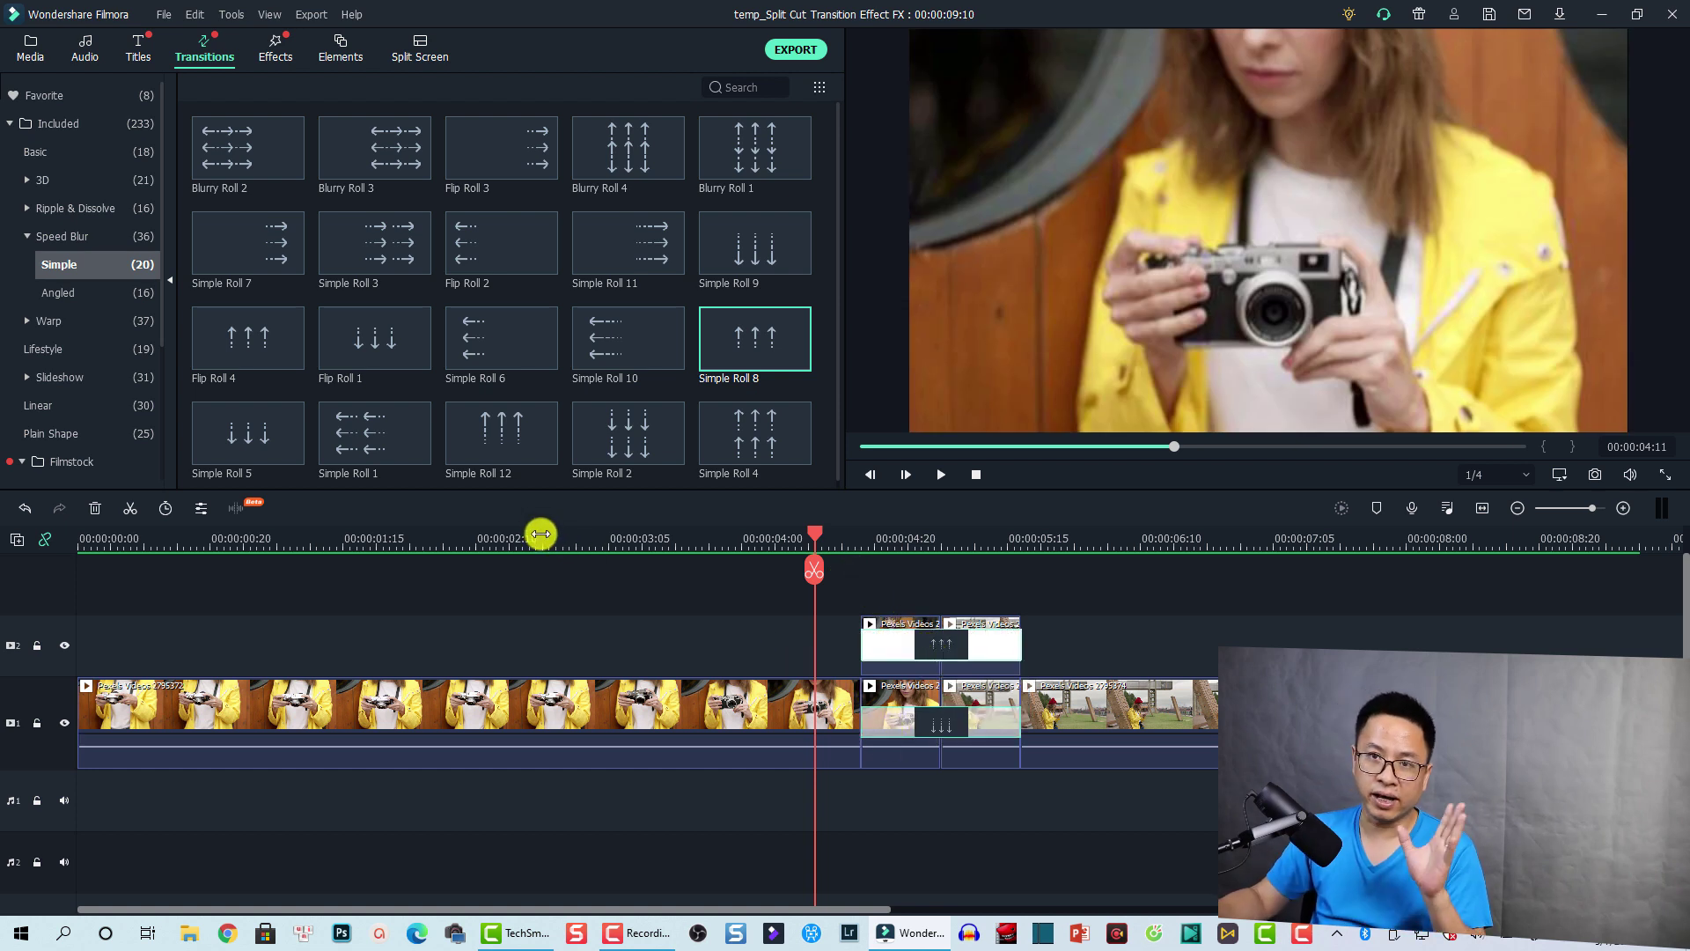
pyautogui.click(274, 51)
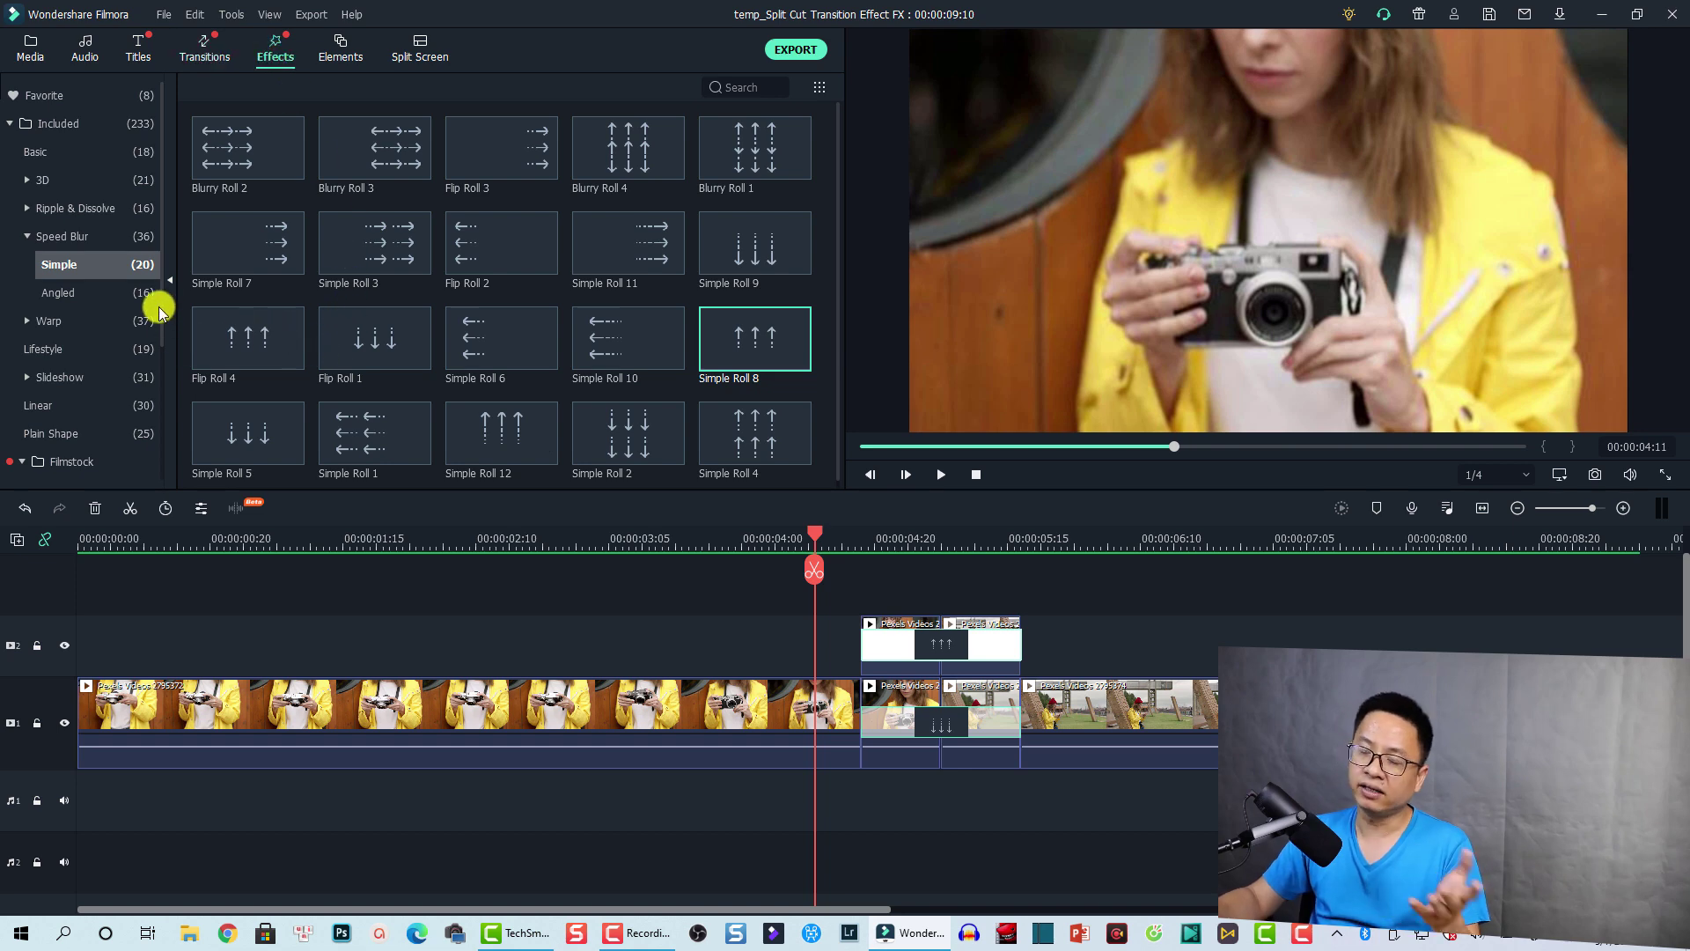
# - Drop the Utility Image Mask effect onto the upper-track clip, then select the first overlay clip
pyautogui.click(39, 208)
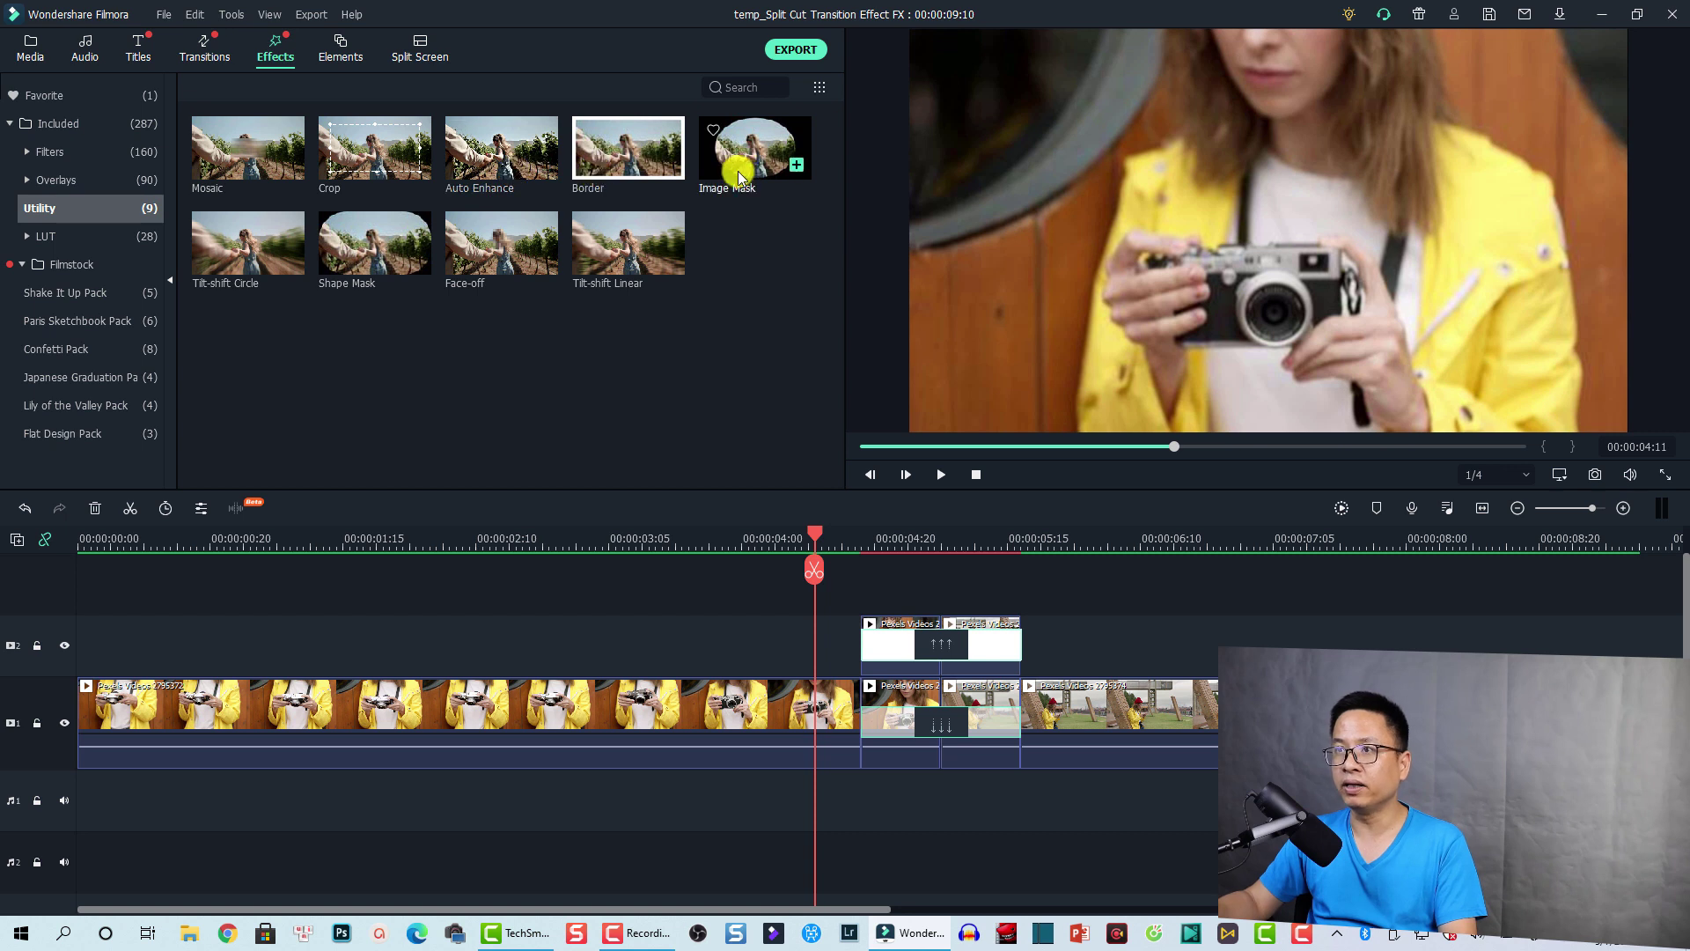
pyautogui.moveTo(743, 169); pyautogui.dragTo(893, 650)
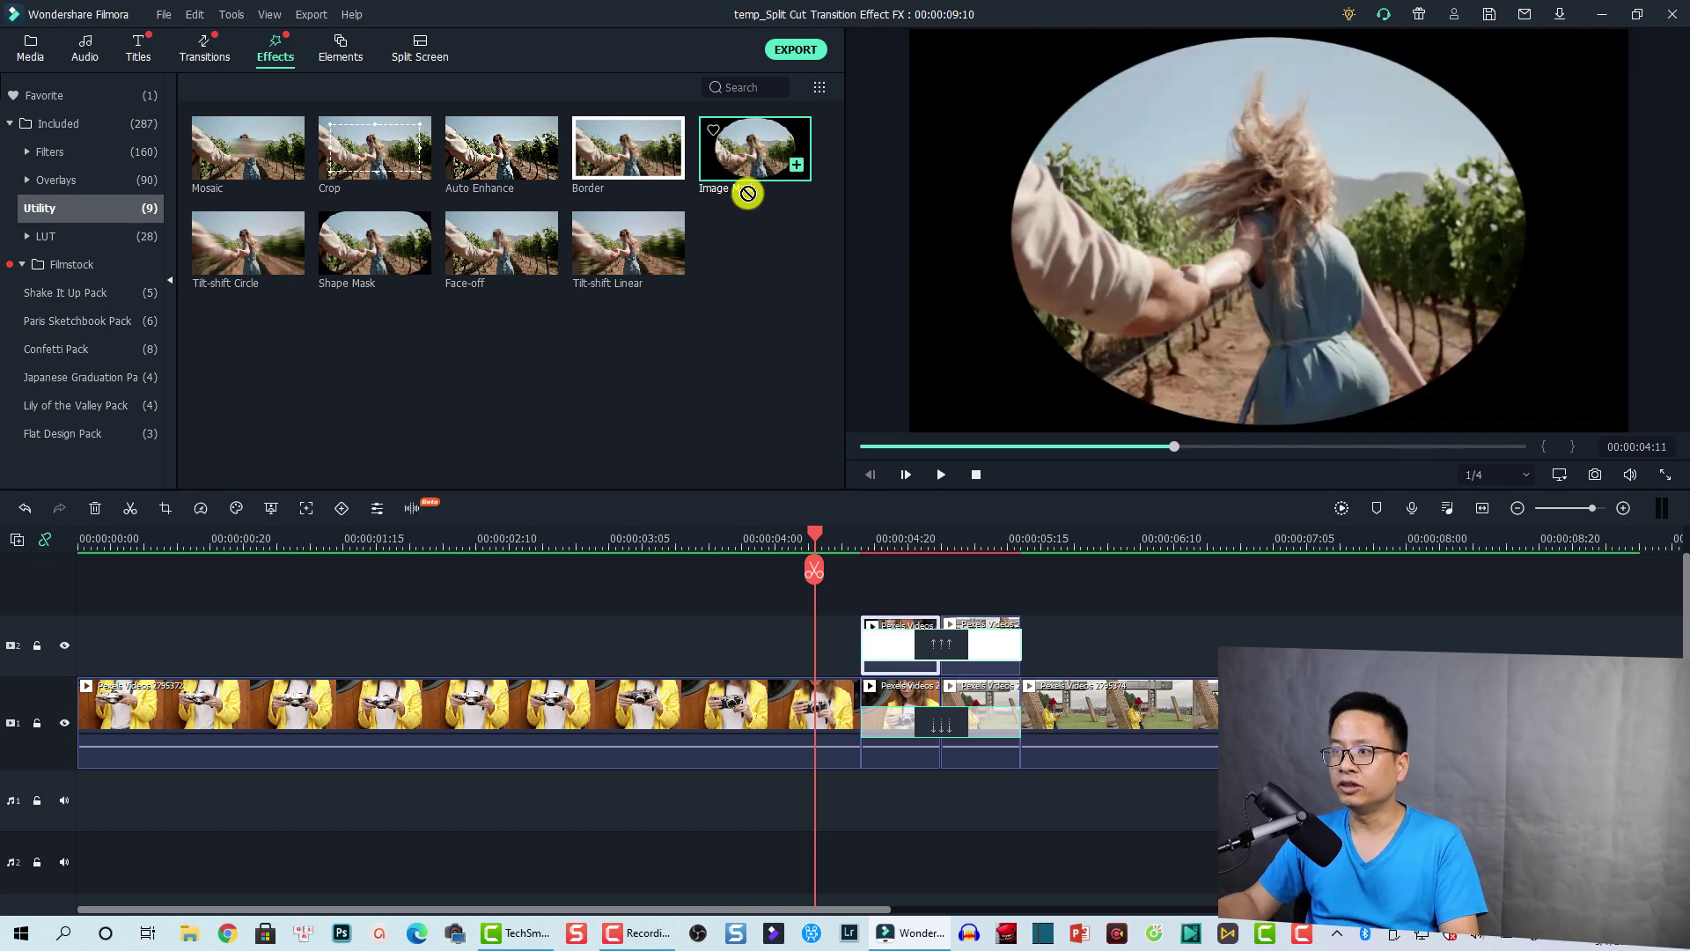
pyautogui.click(963, 632)
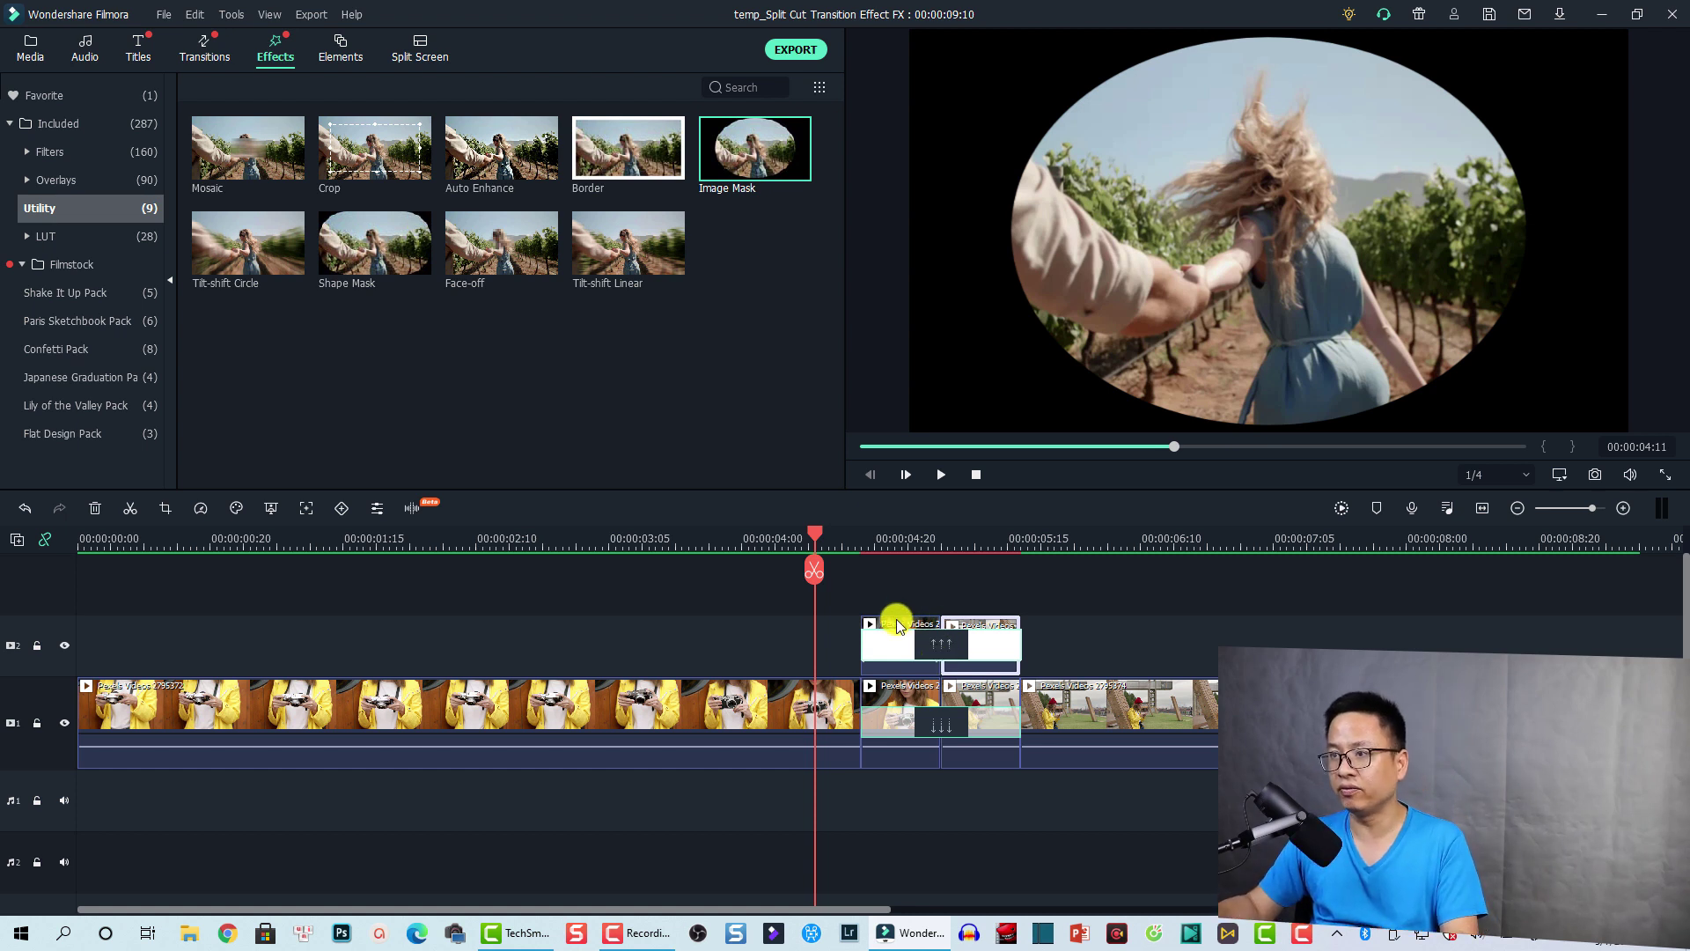
pyautogui.click(898, 626)
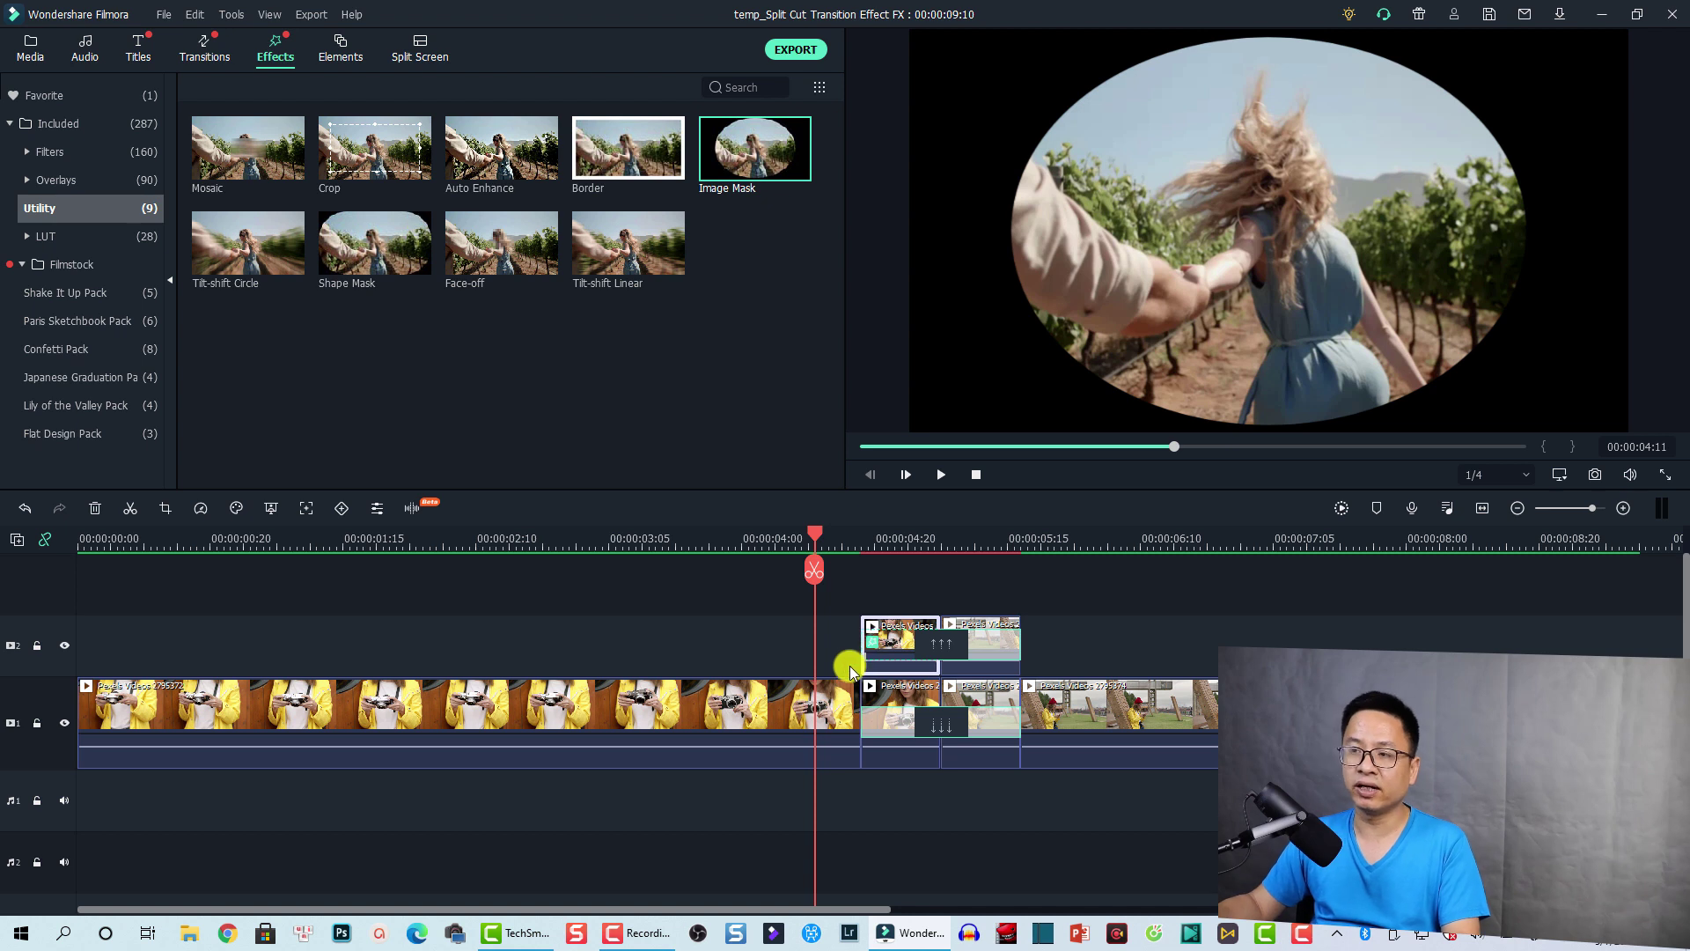
# - Switch off the Crop effect on the first overlay clip
pyautogui.doubleClick(862, 627)
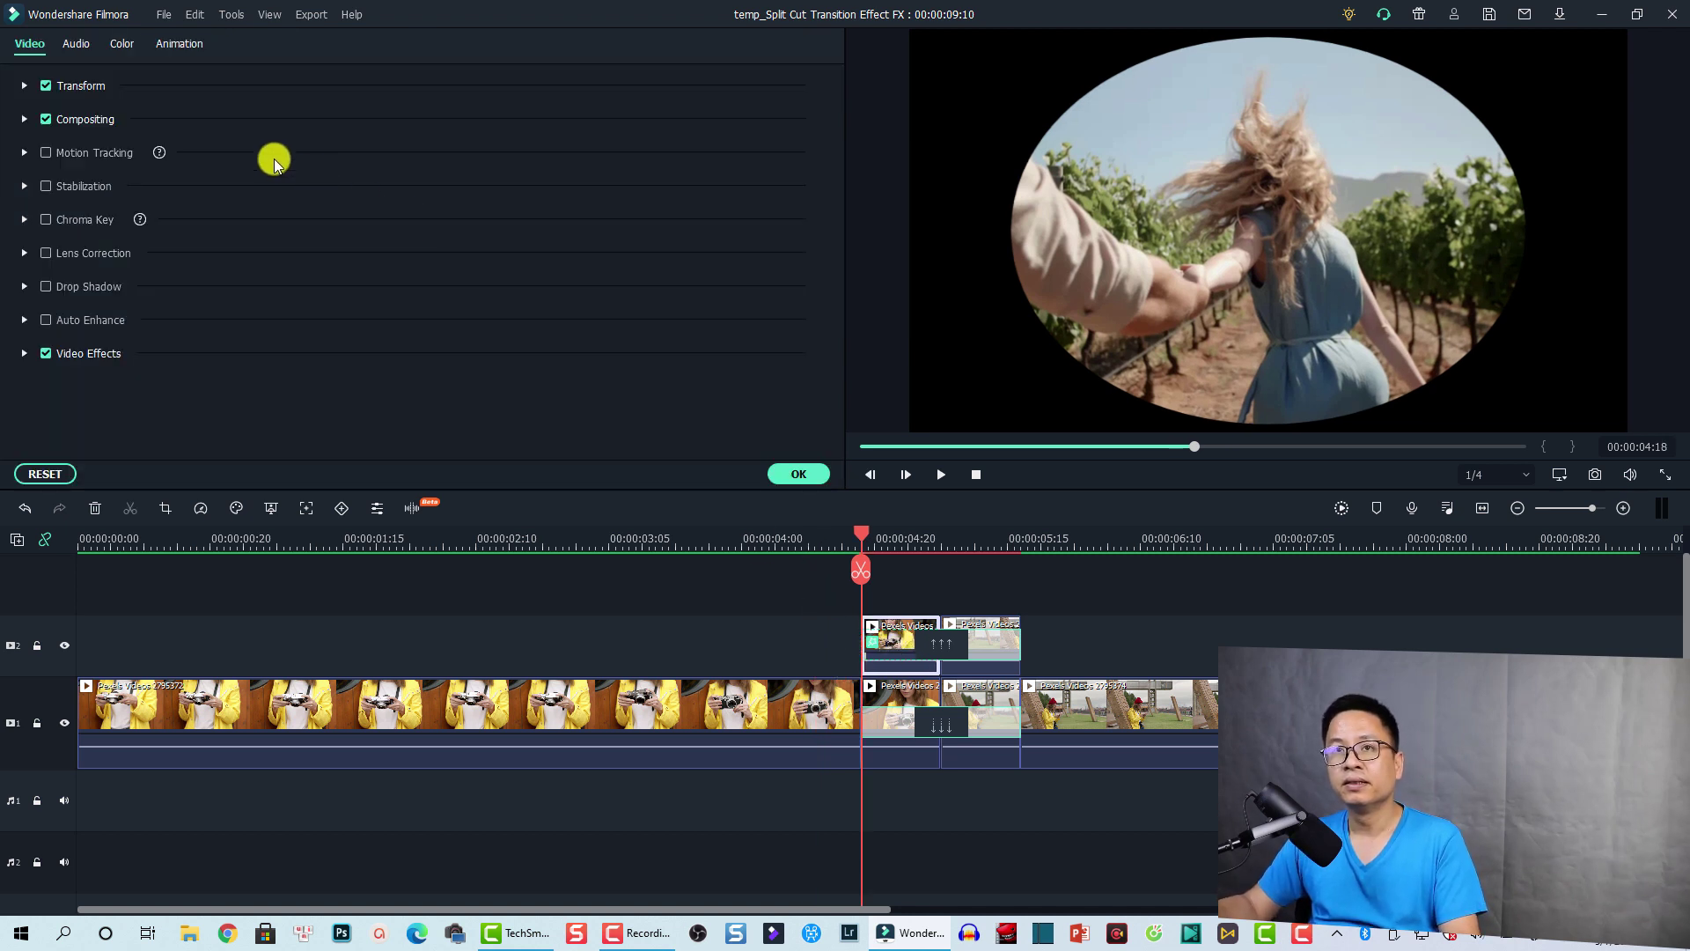
pyautogui.click(23, 356)
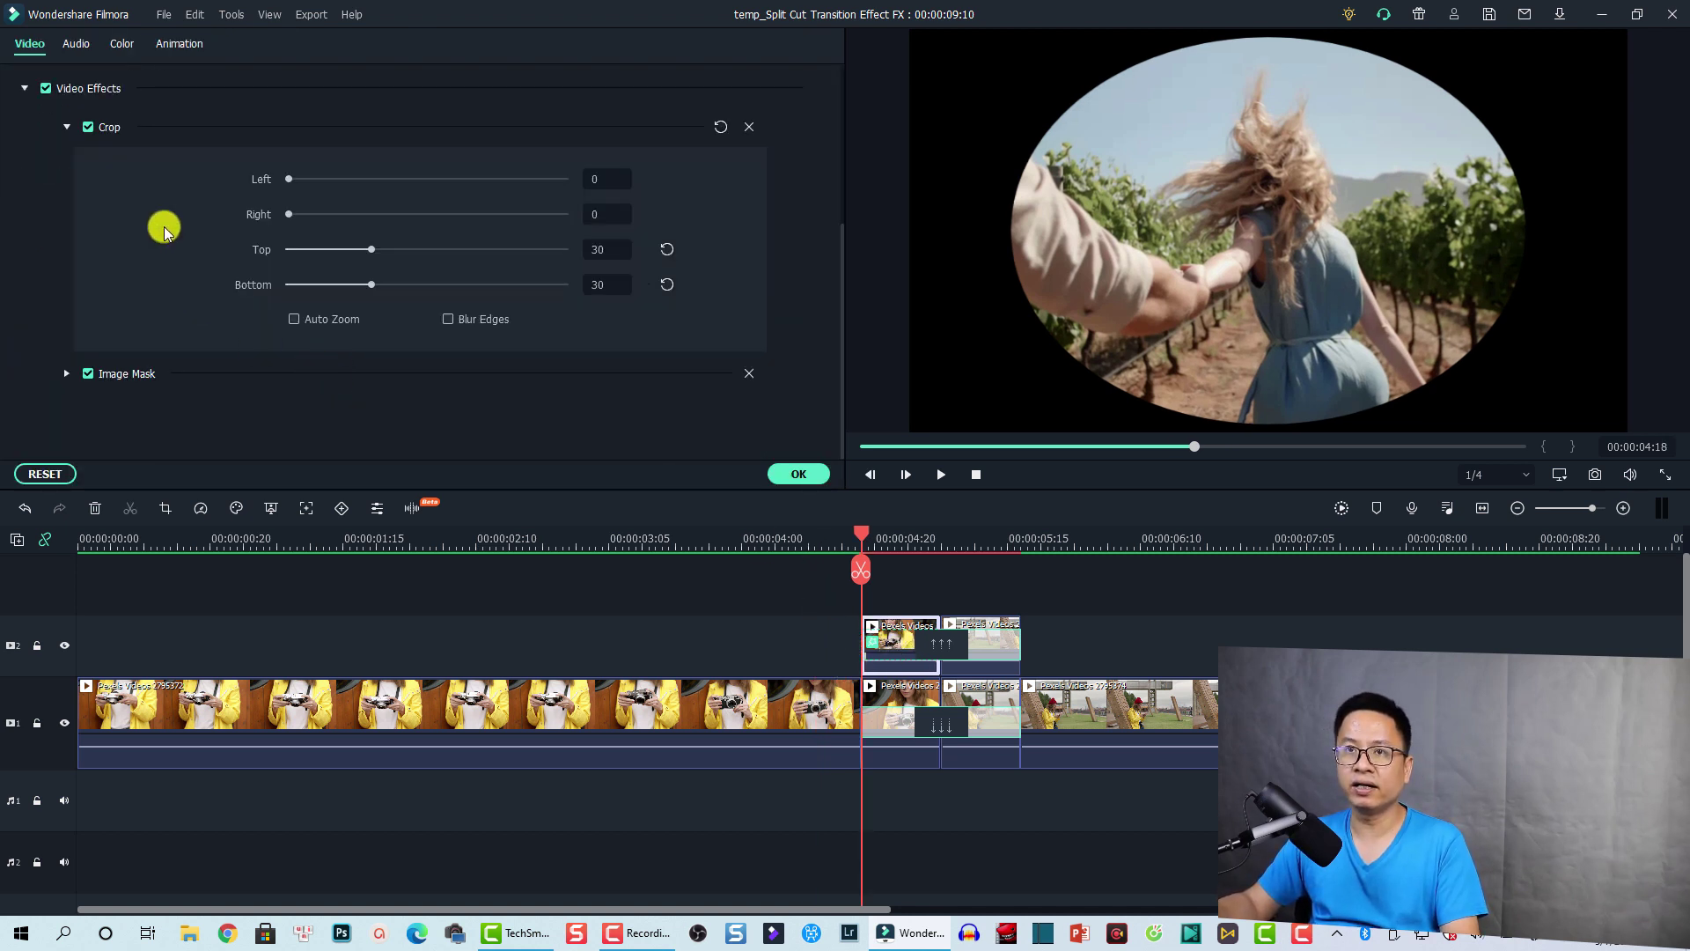
pyautogui.click(89, 128)
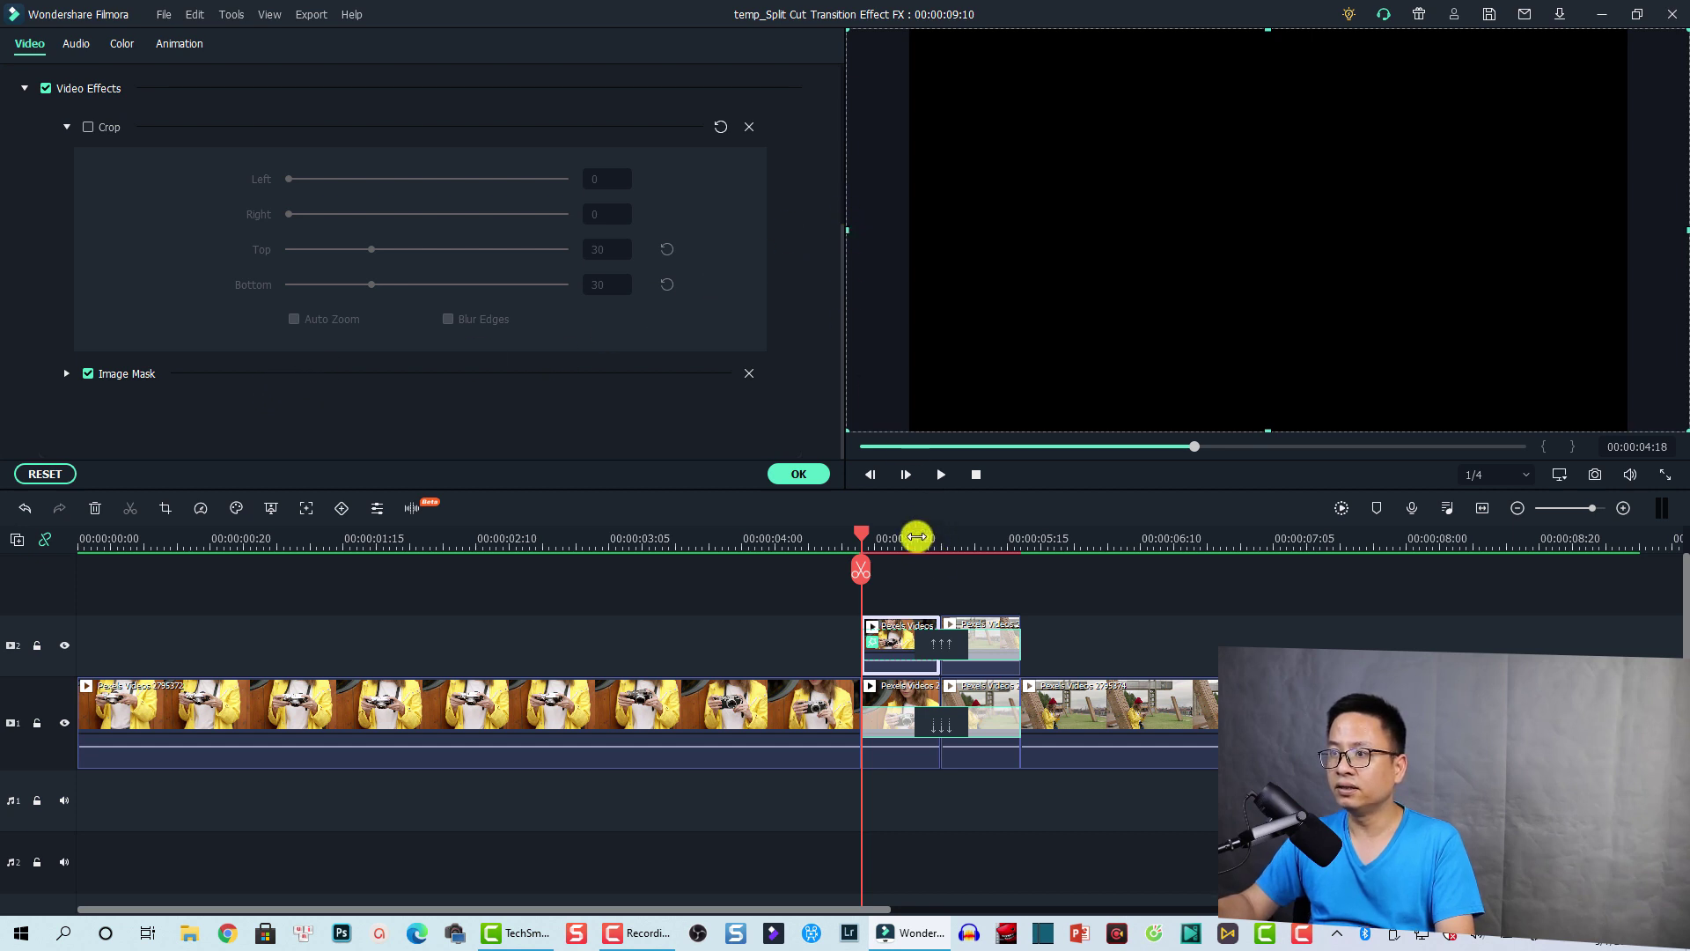
pyautogui.click(901, 540)
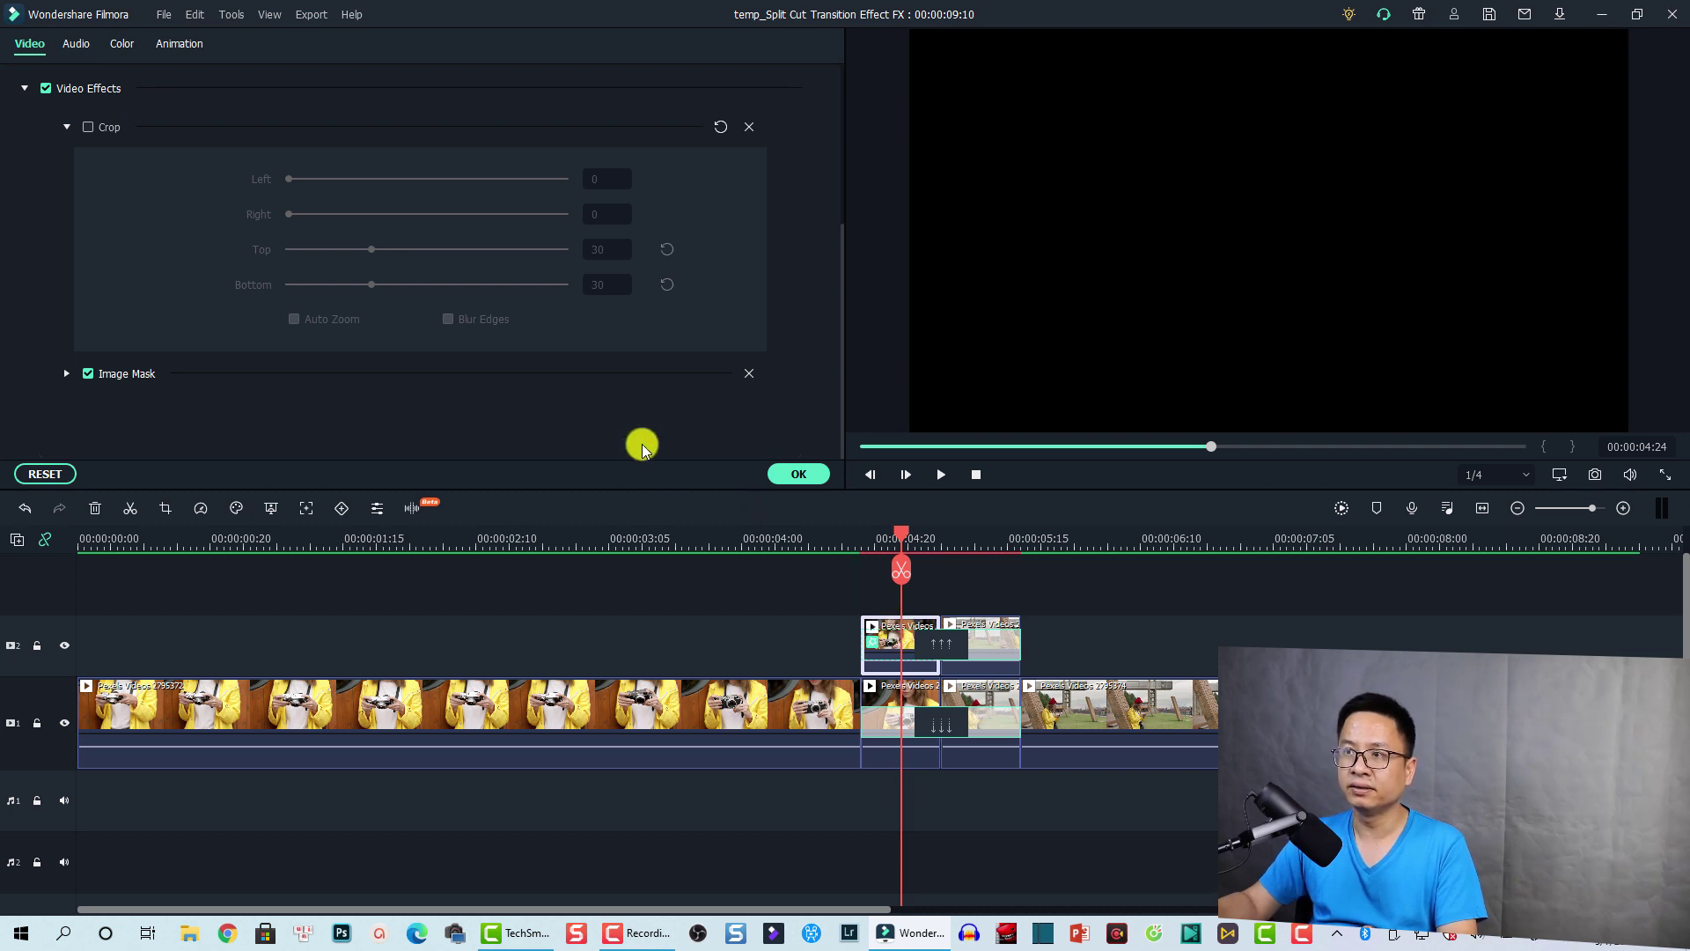
# - Change its Image Mask to the rectangle preset with Width 50 and confirm
pyautogui.click(63, 375)
pyautogui.scroll(-5, 531, 372)
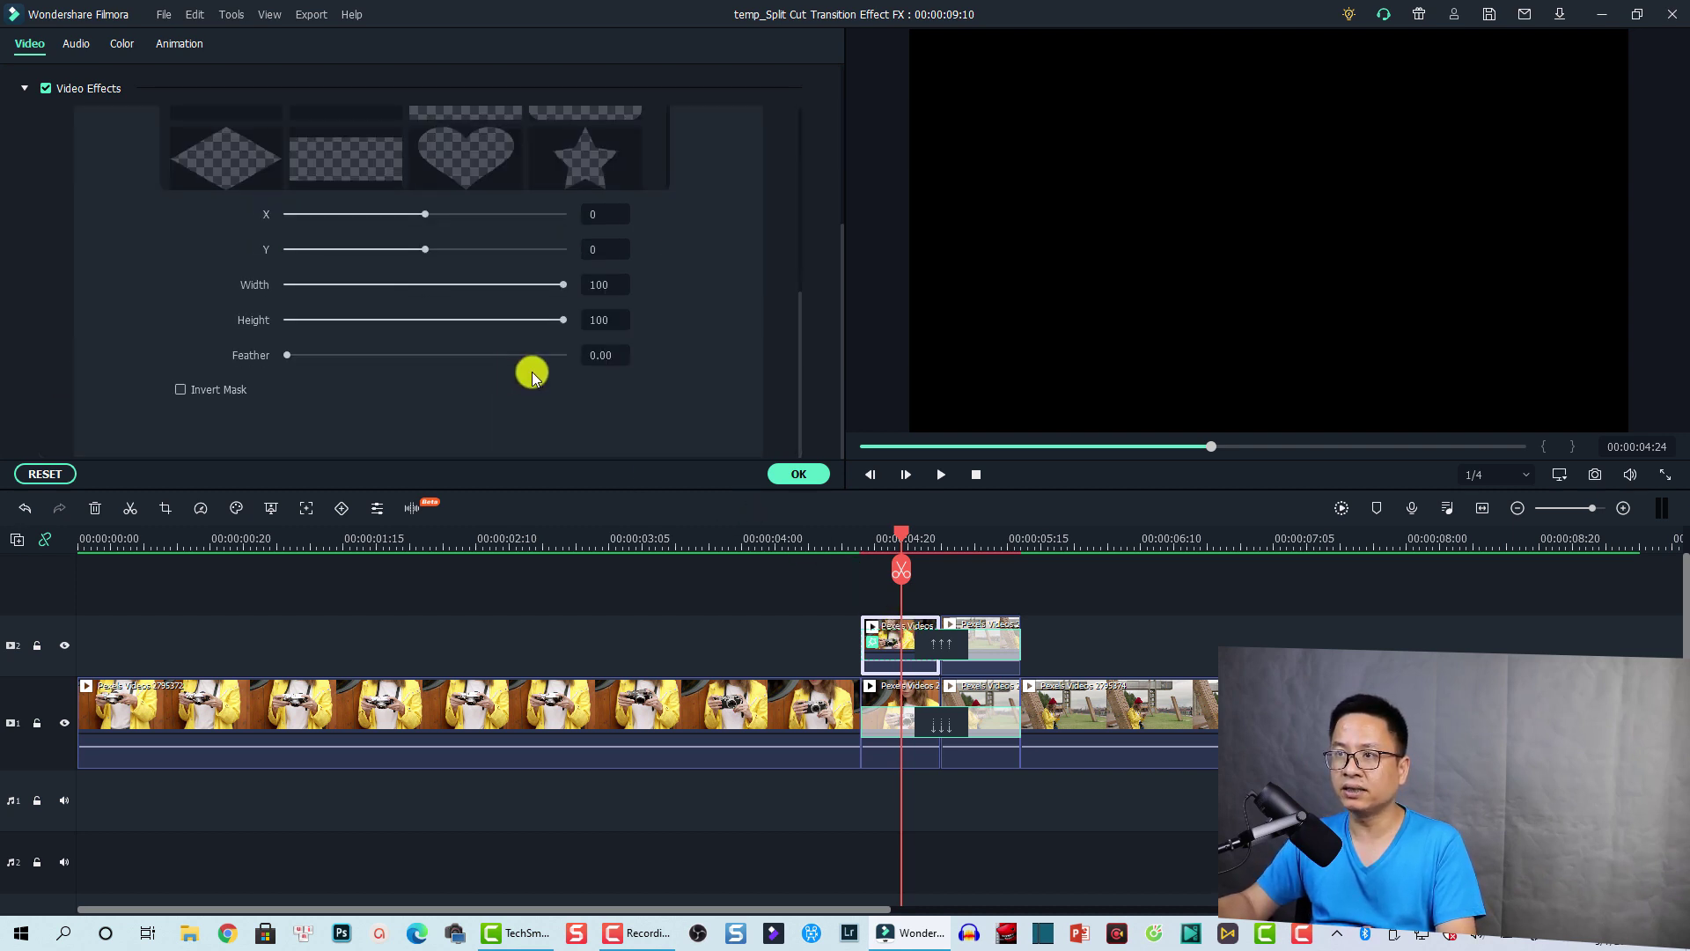
pyautogui.scroll(2, 573, 220)
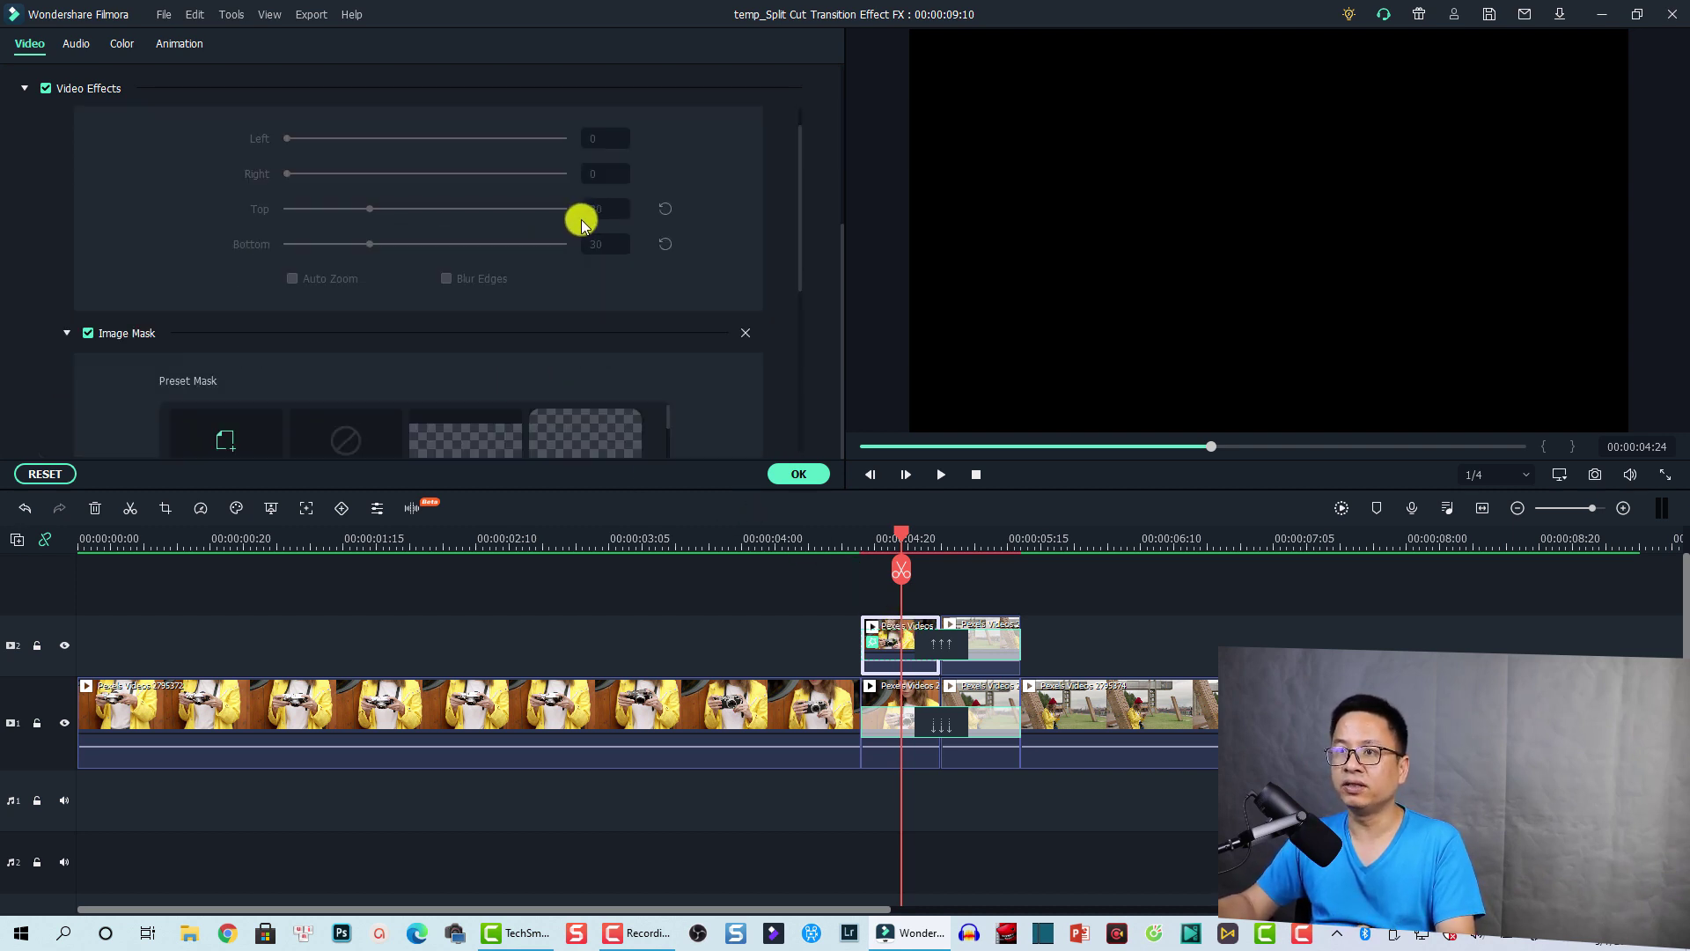
pyautogui.scroll(-2, 574, 220)
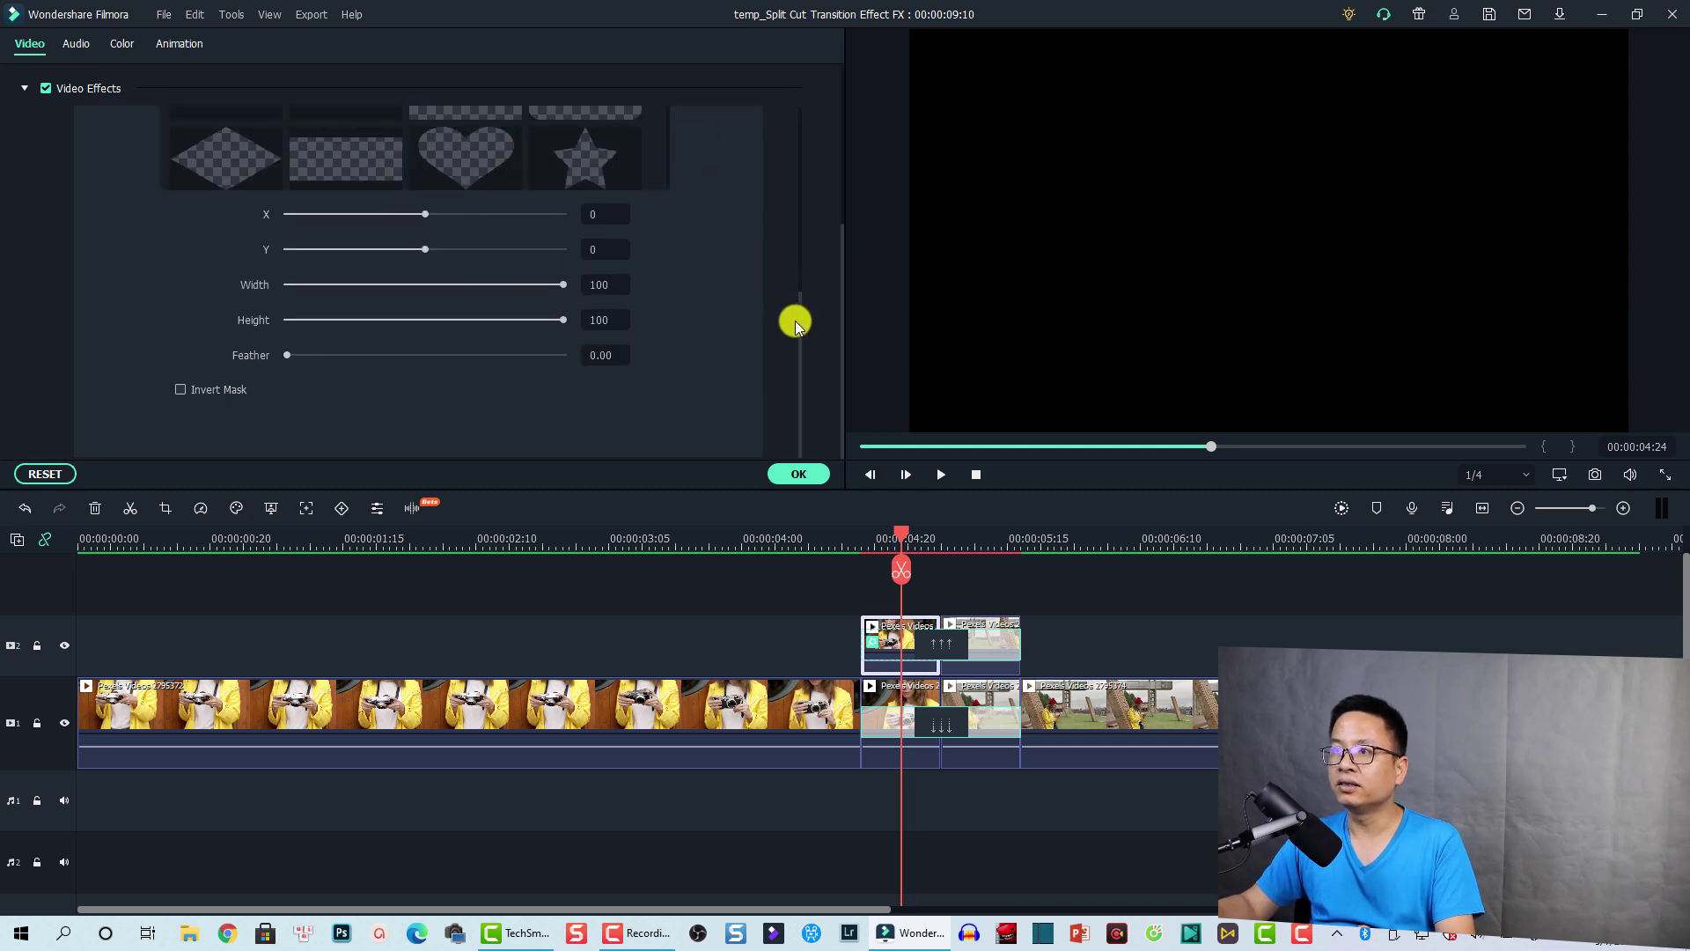
pyautogui.moveTo(801, 328); pyautogui.dragTo(796, 242)
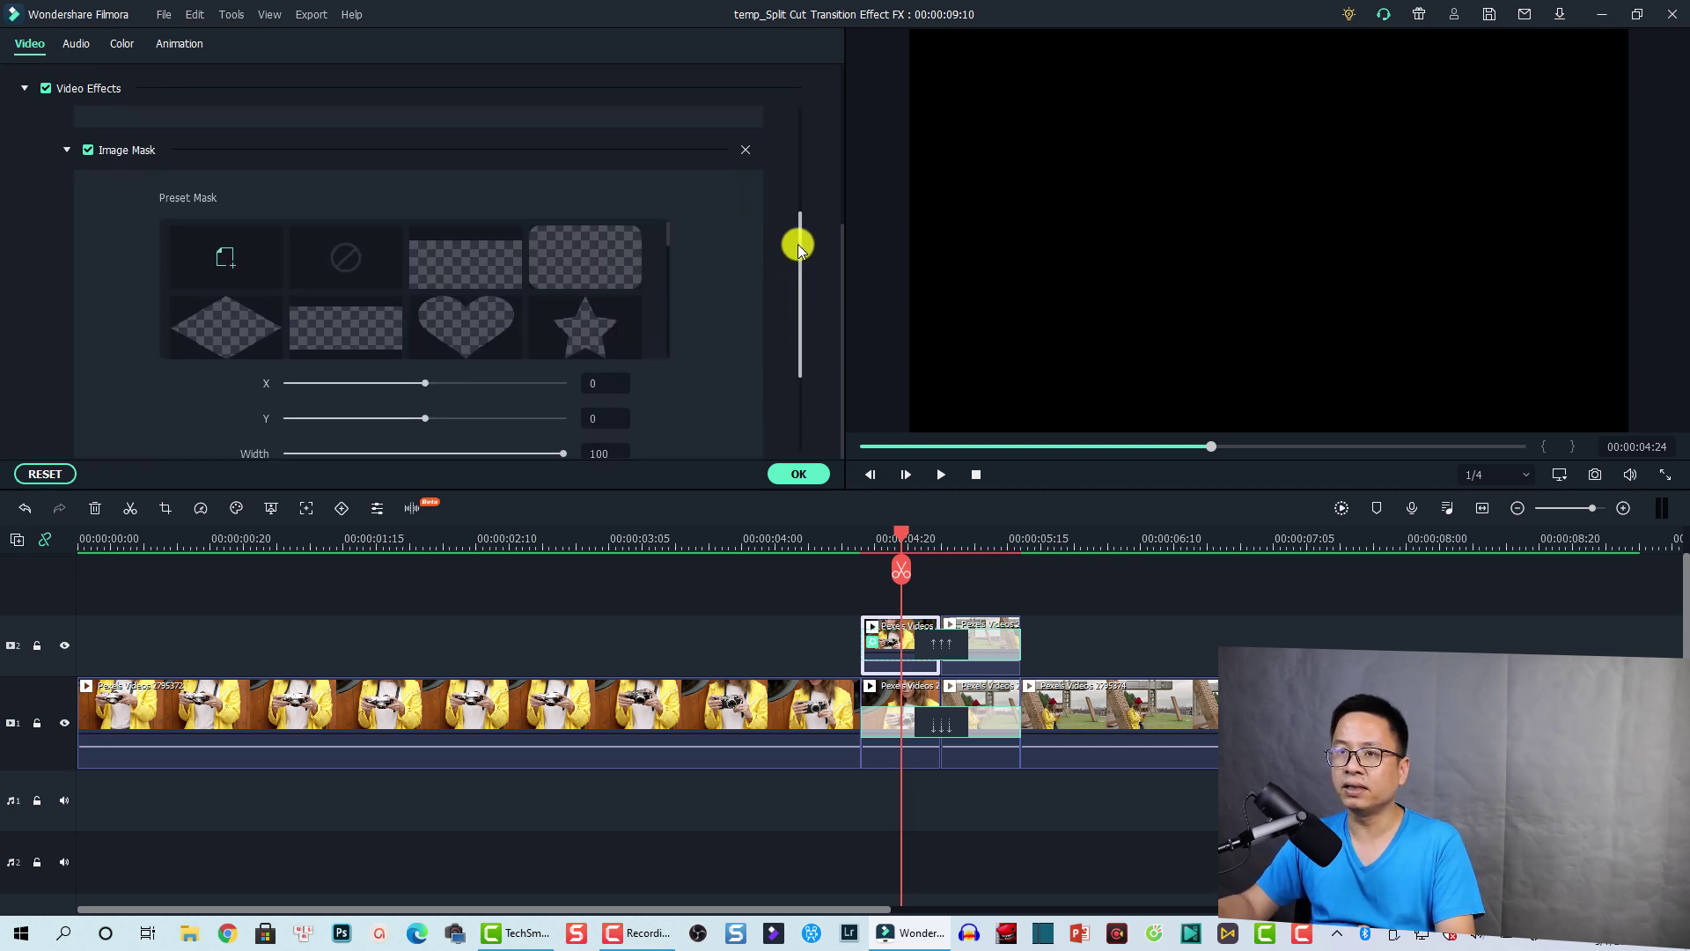
pyautogui.moveTo(668, 231); pyautogui.dragTo(673, 331)
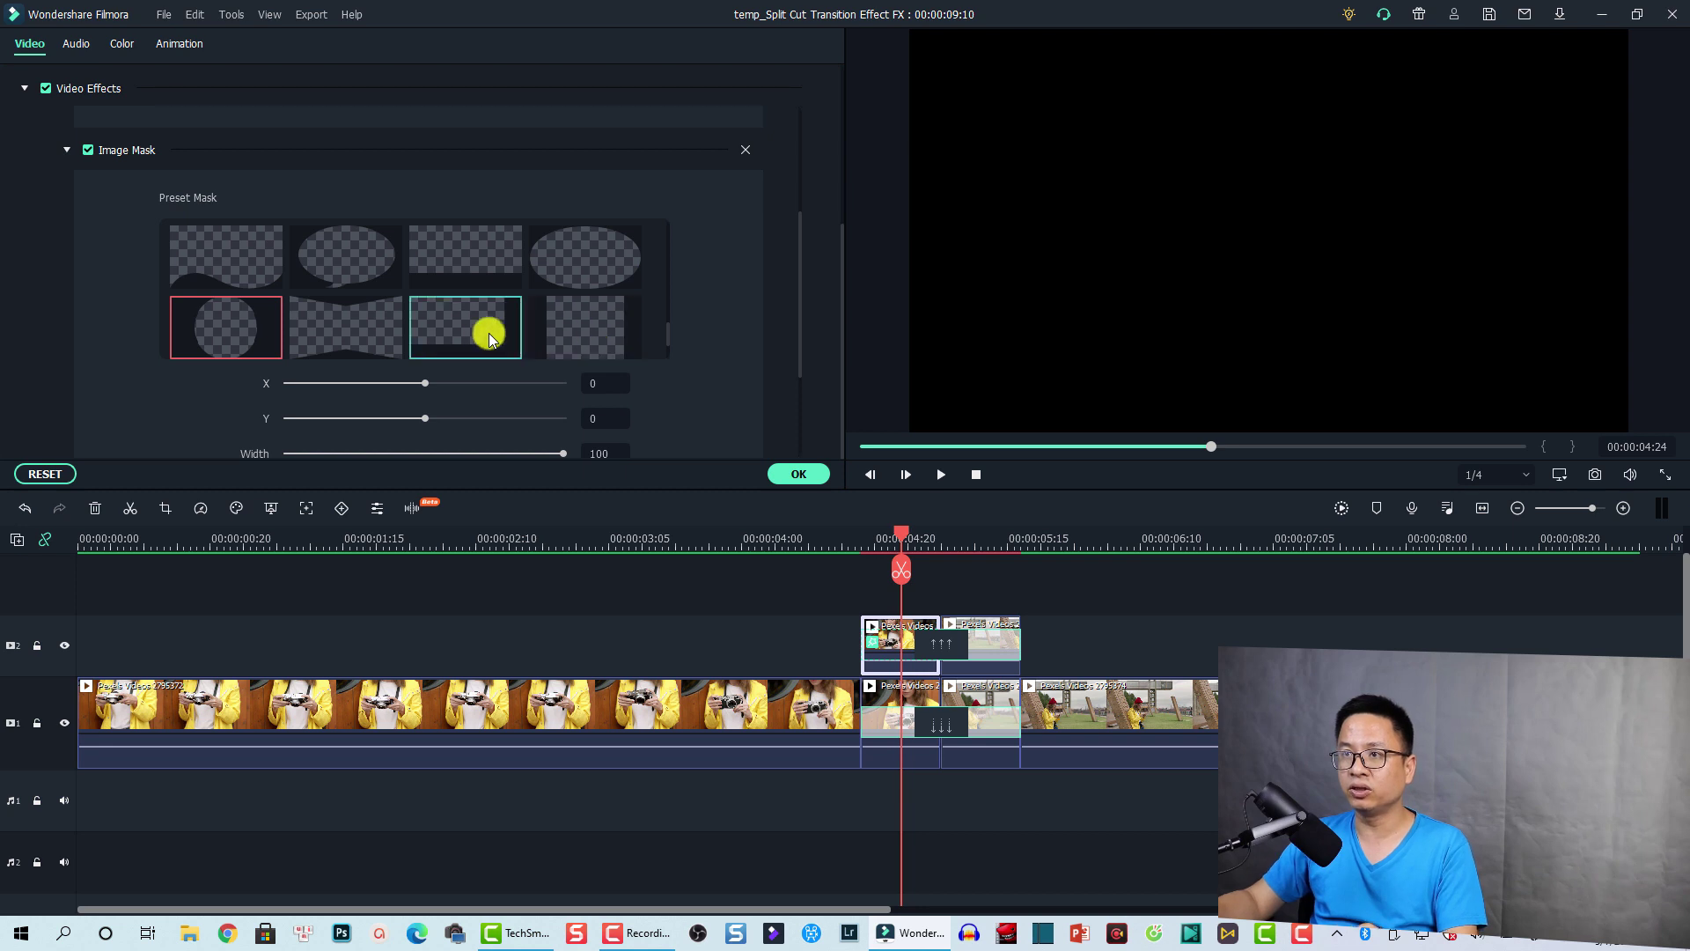
pyautogui.click(568, 334)
pyautogui.scroll(-3, 800, 308)
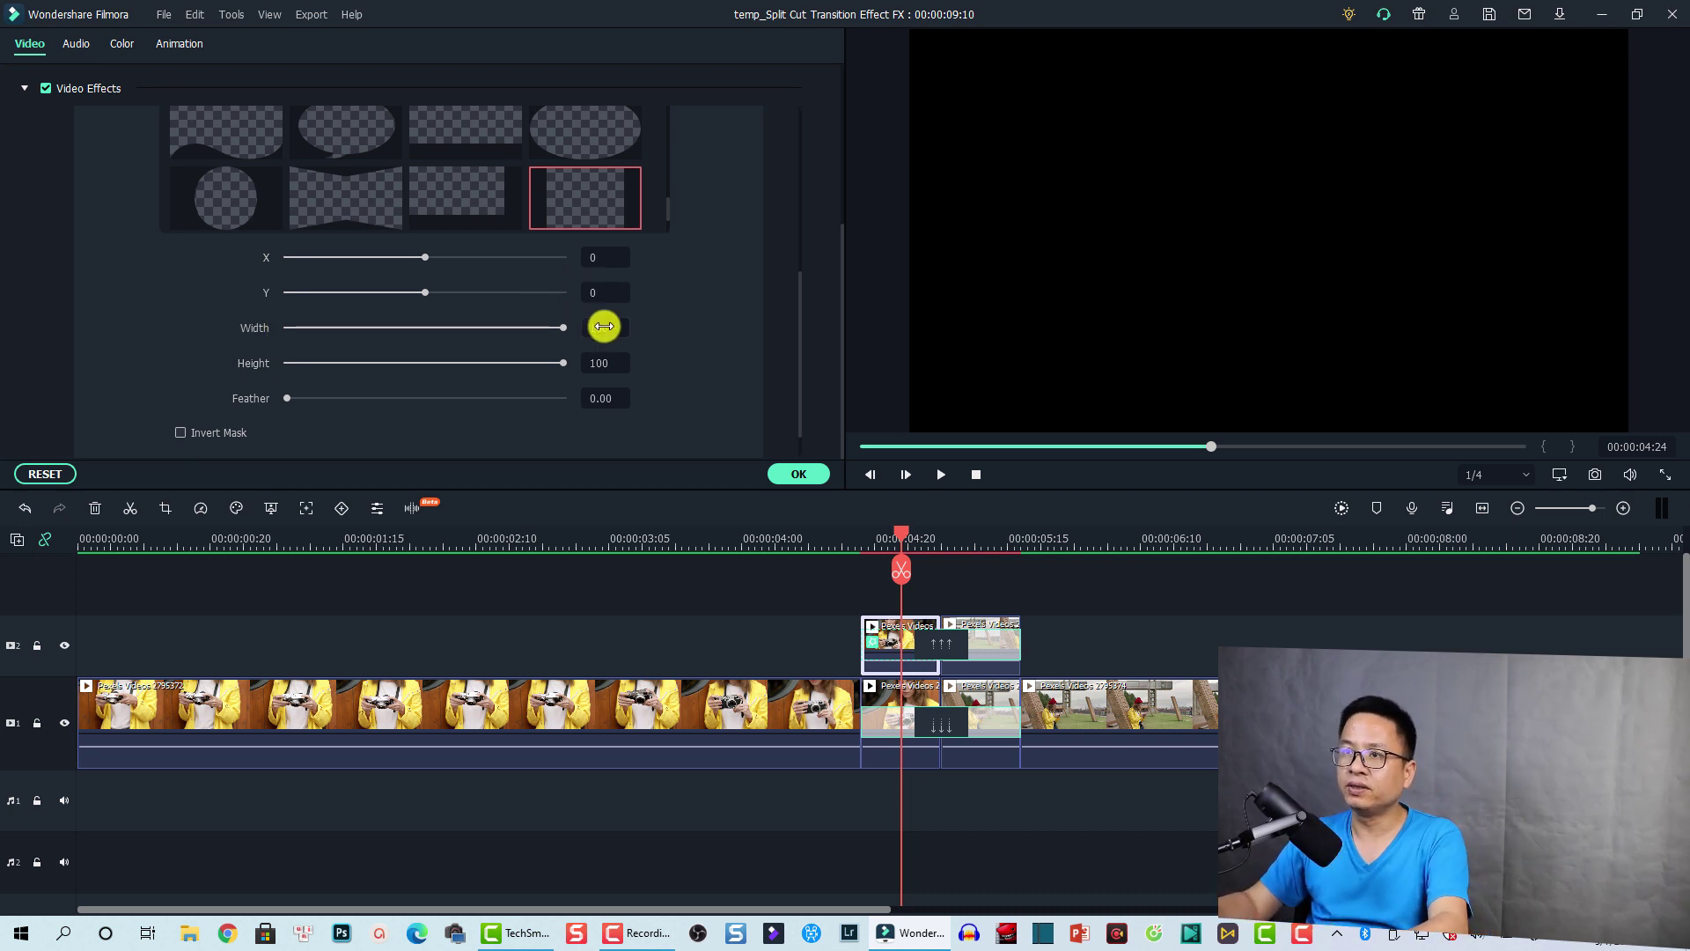
pyautogui.write('50')
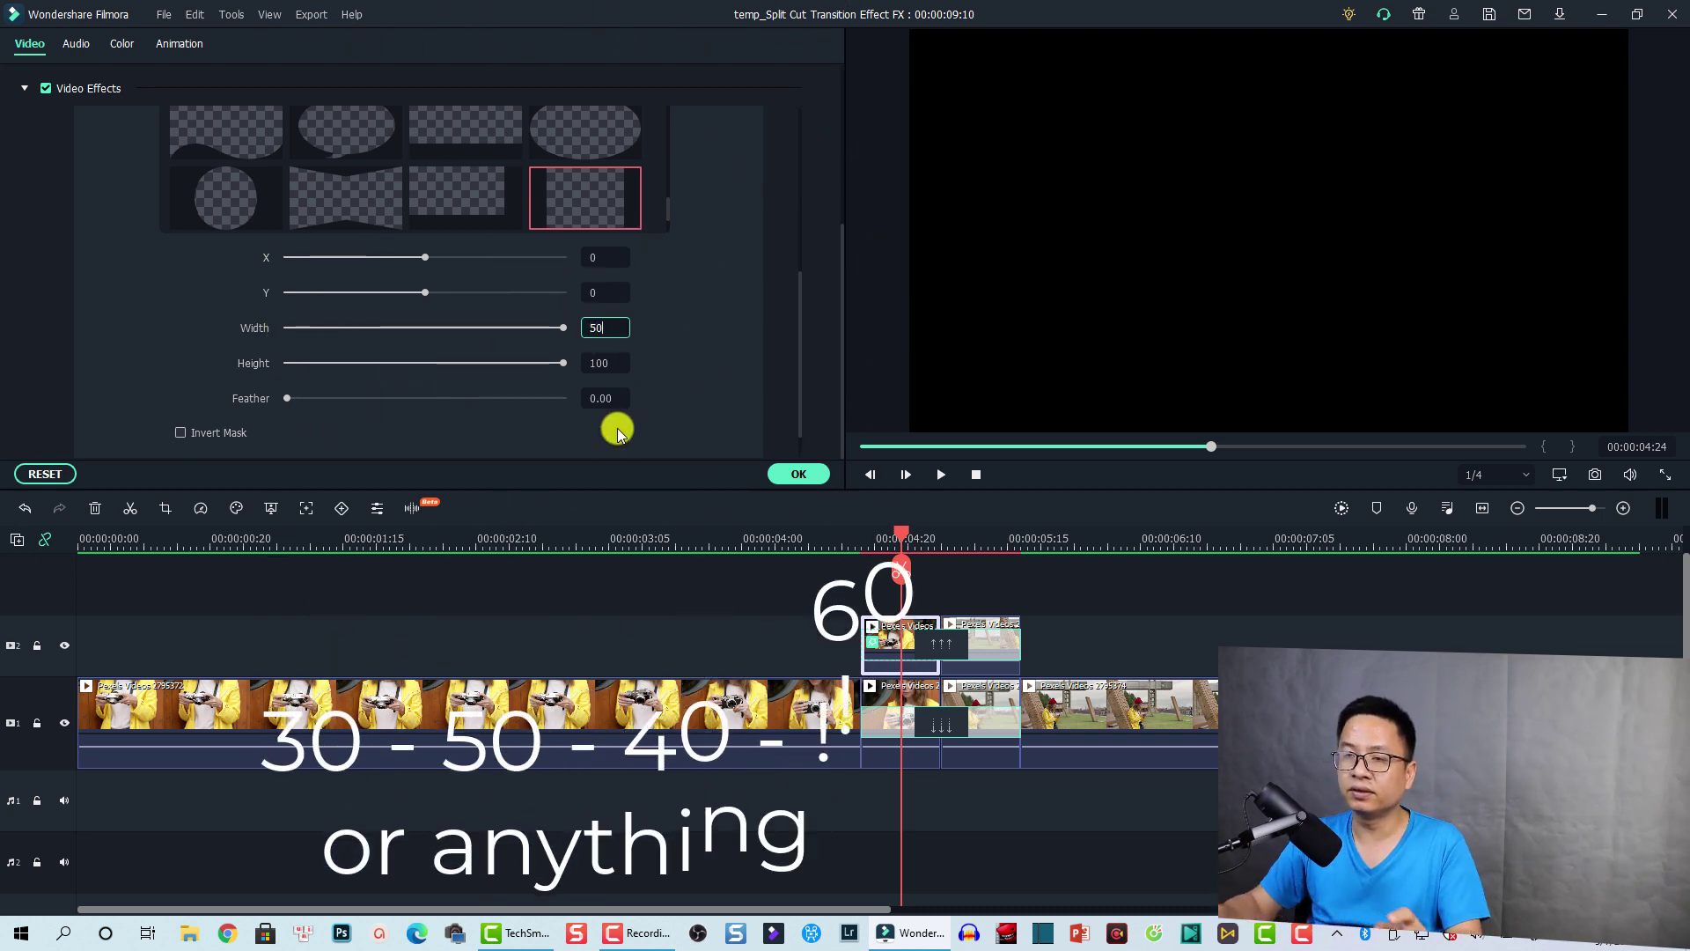
pyautogui.click(786, 475)
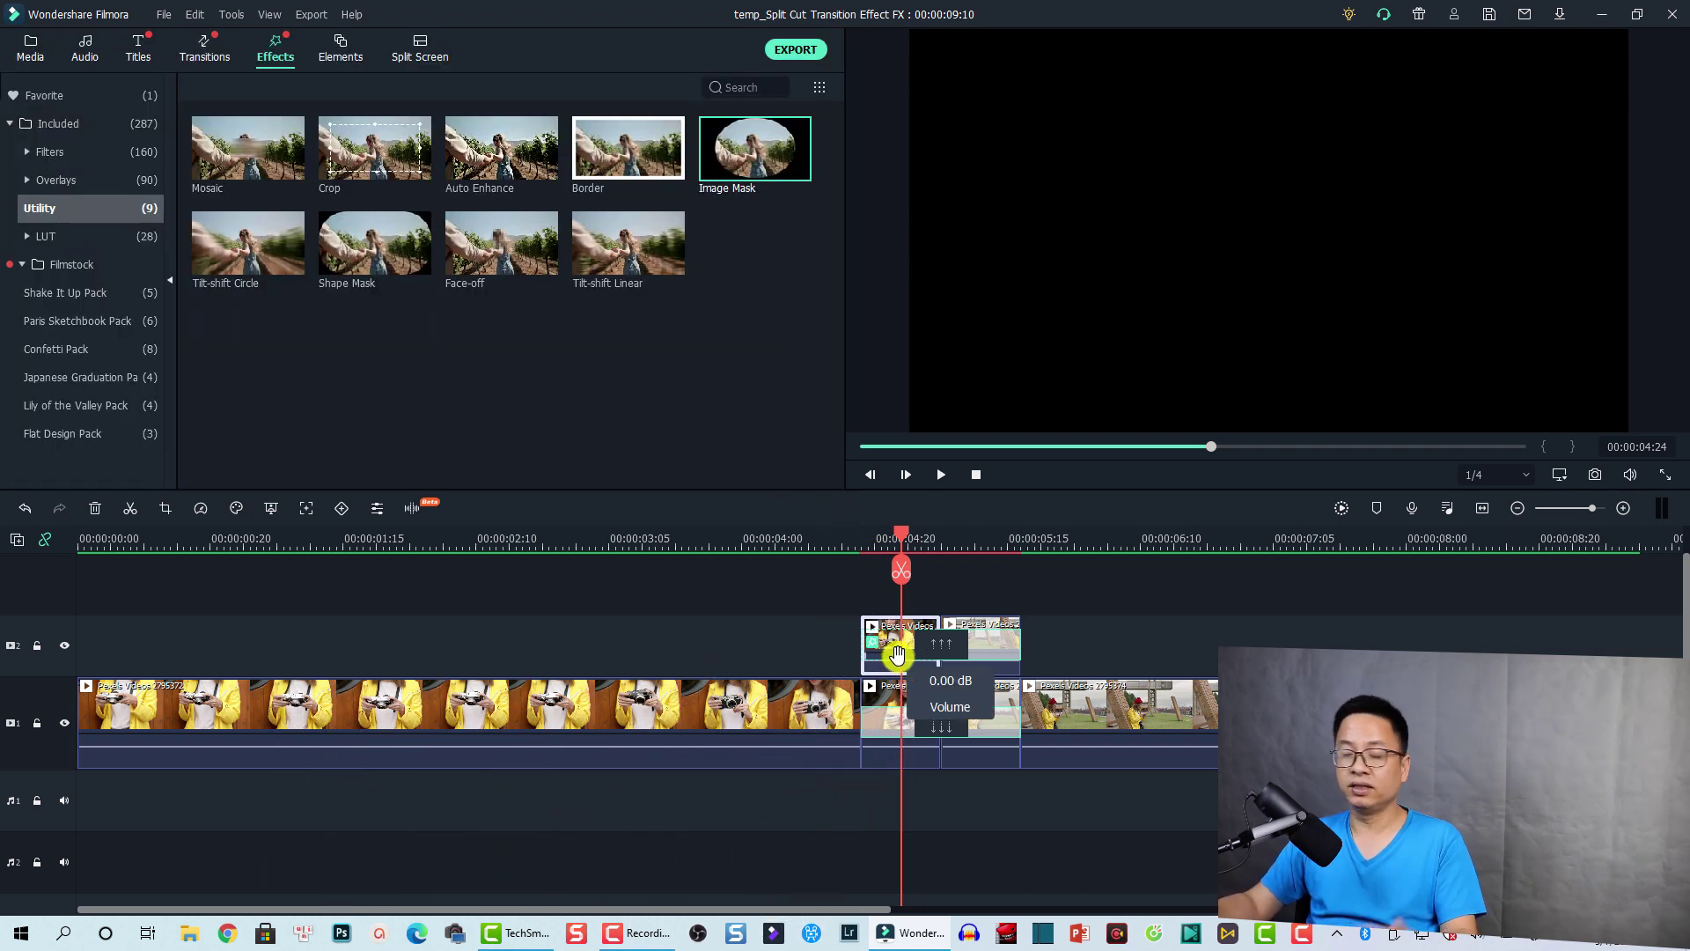
# - Copy the first overlay clip's effects and paste them onto the second overlay clip
pyautogui.scroll(-1, 911, 678)
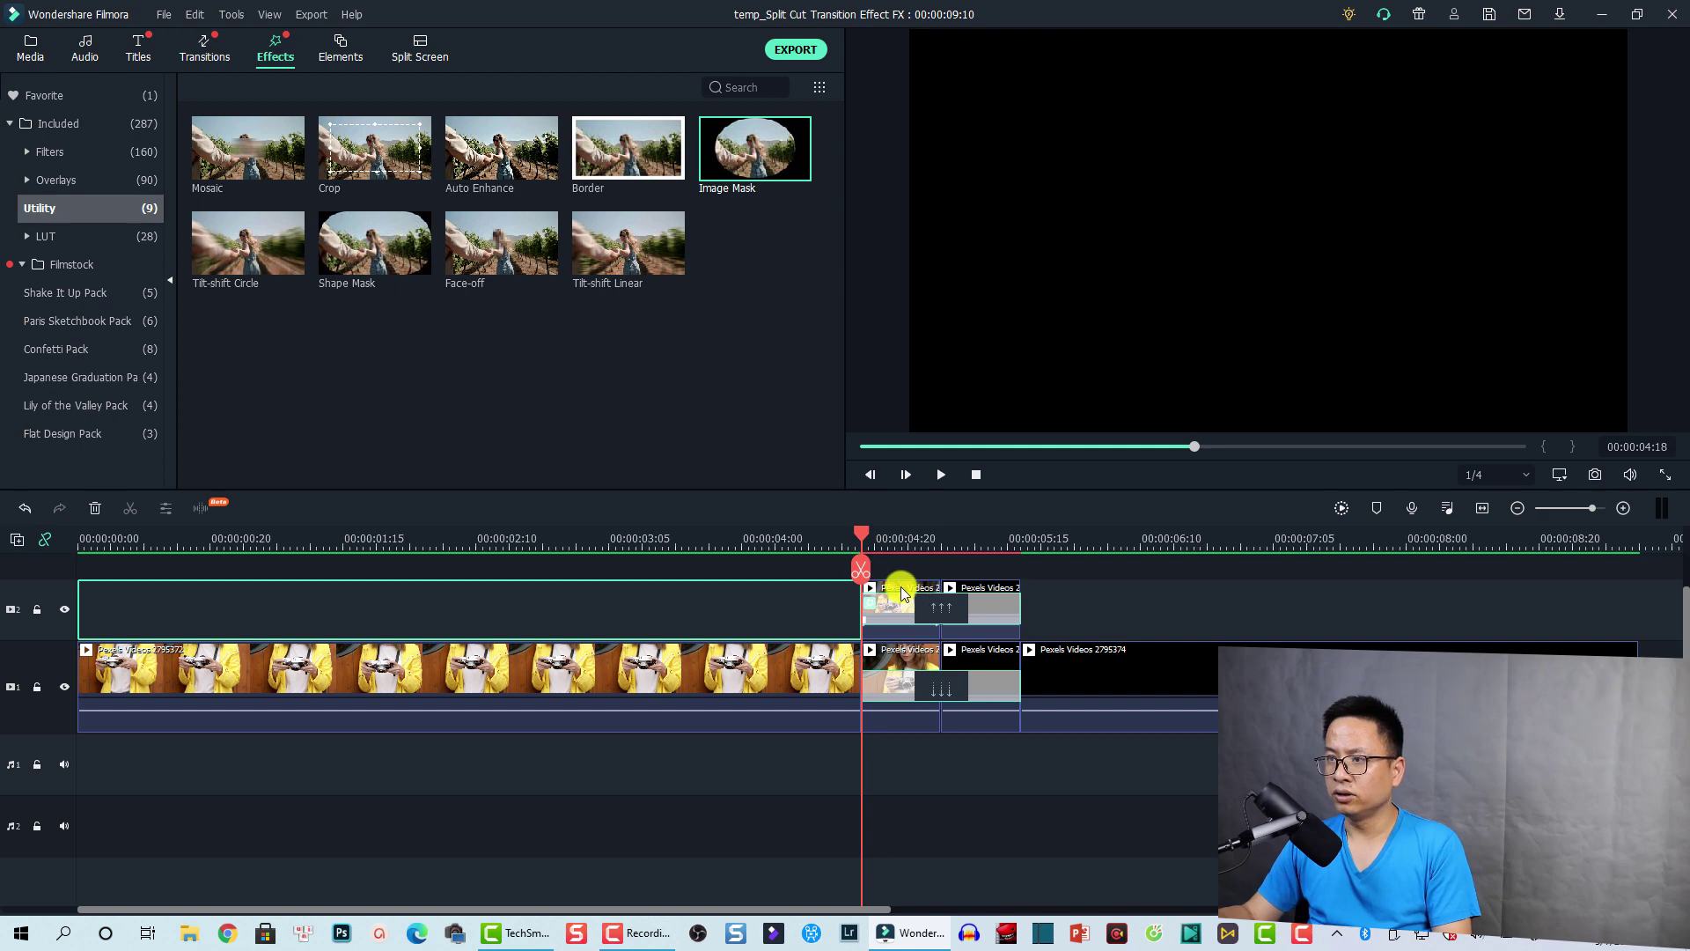
pyautogui.rightClick(902, 594)
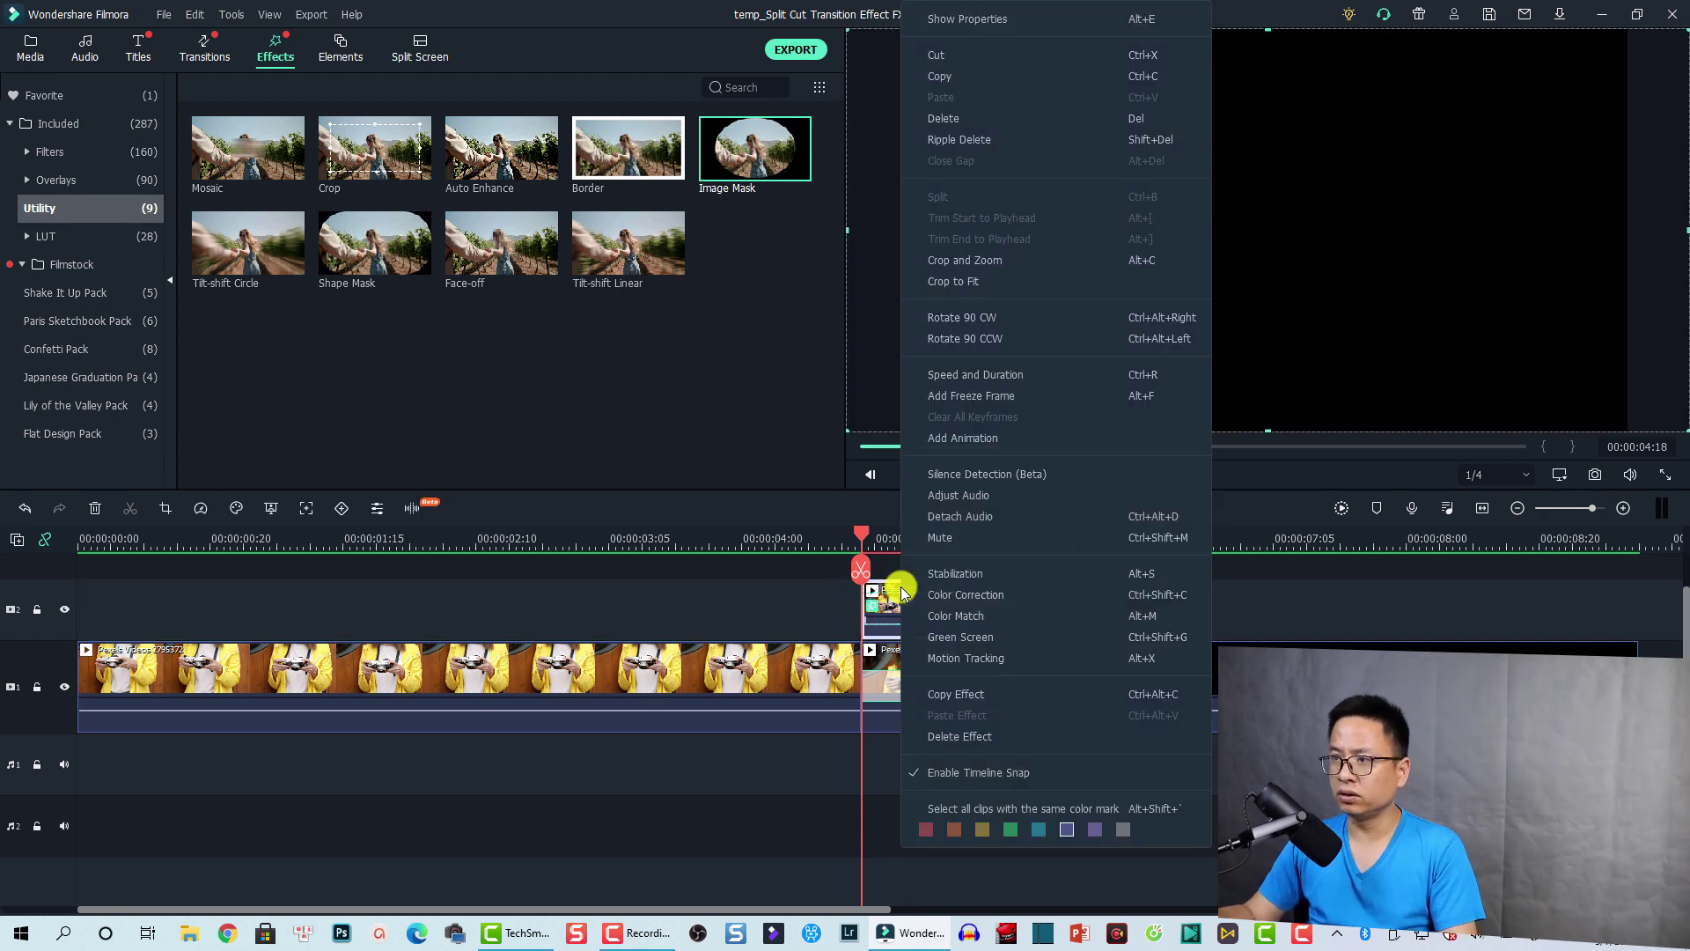
pyautogui.click(959, 695)
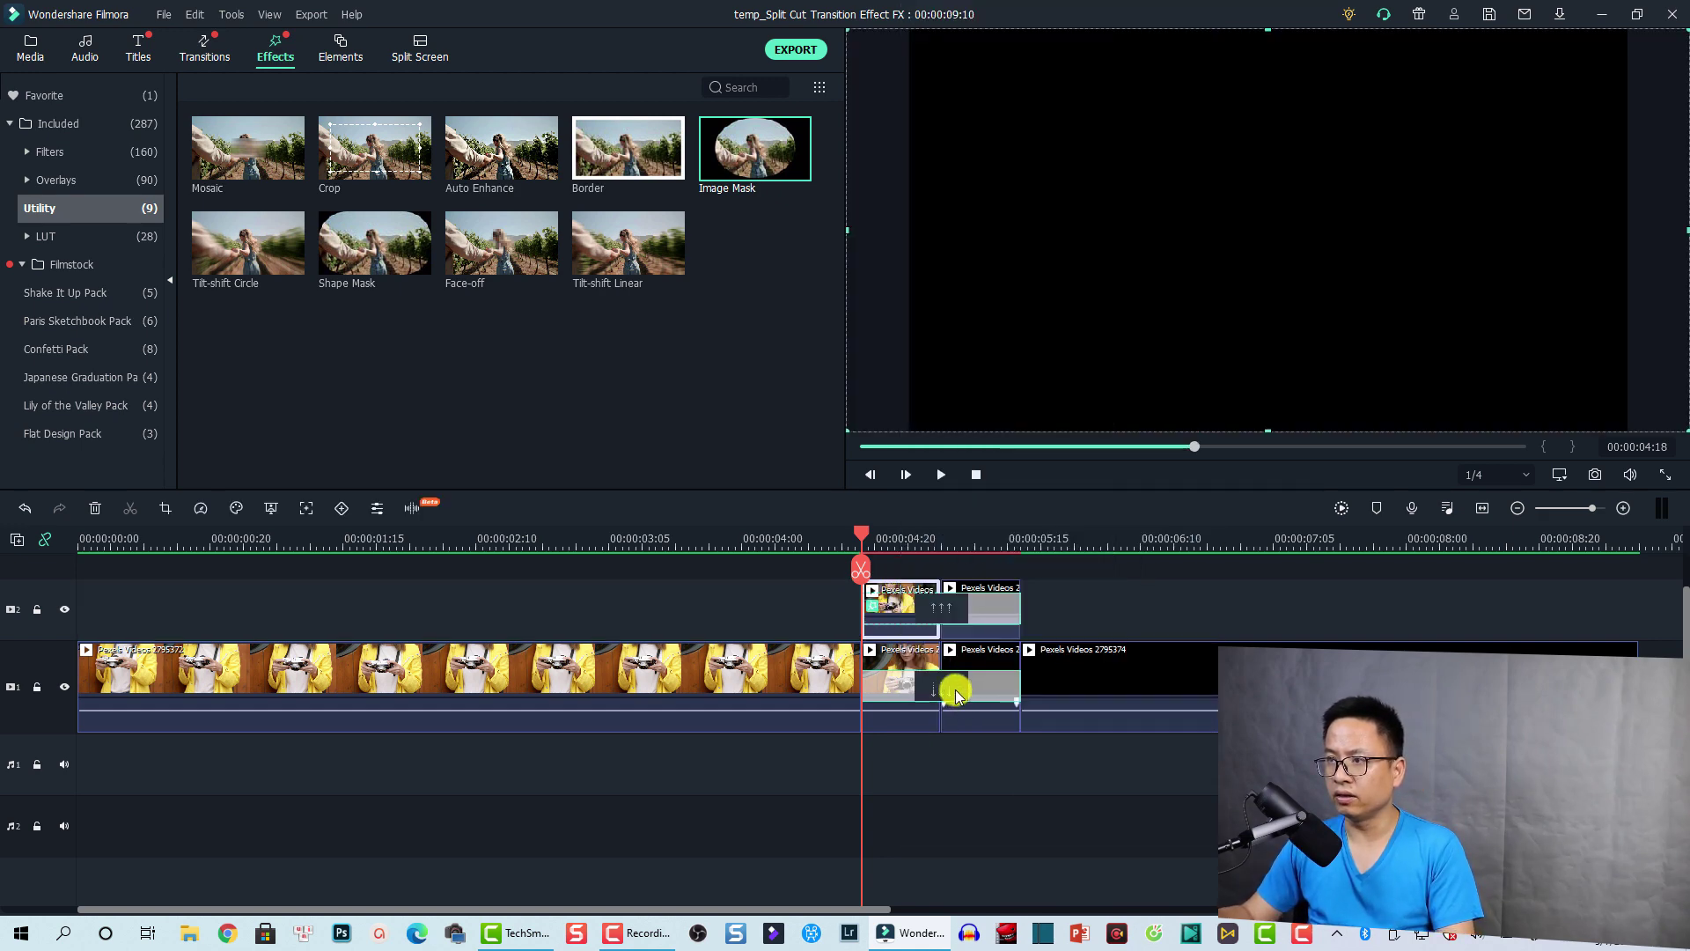
pyautogui.click(975, 547)
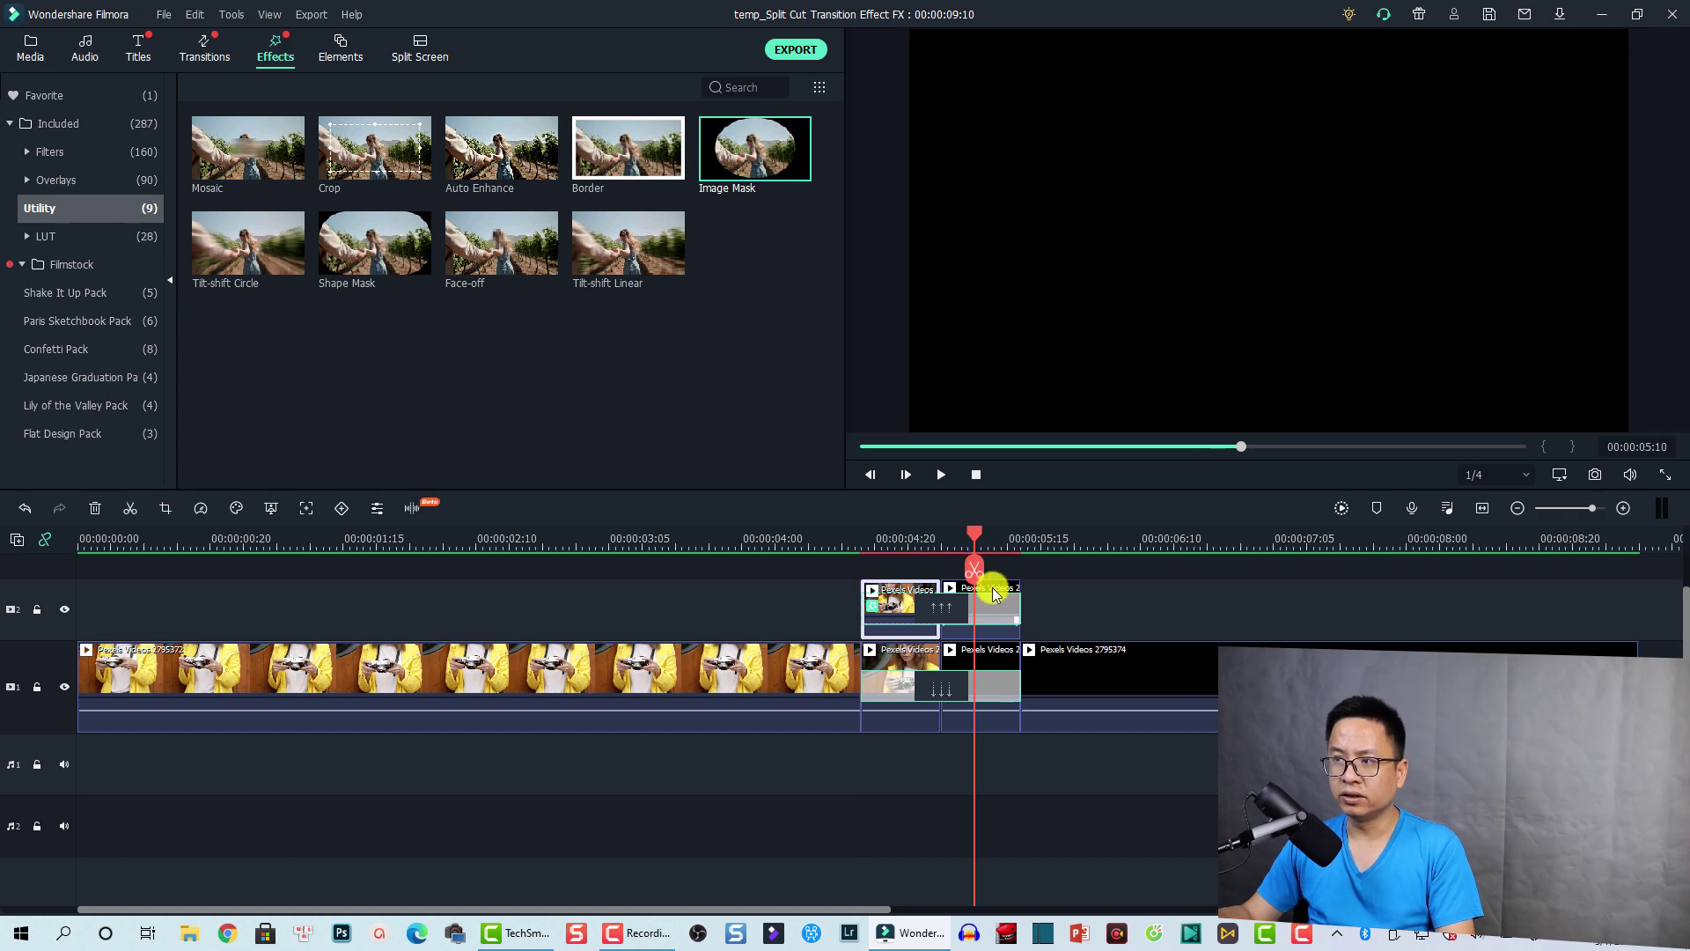
pyautogui.click(993, 592)
pyautogui.rightClick(995, 594)
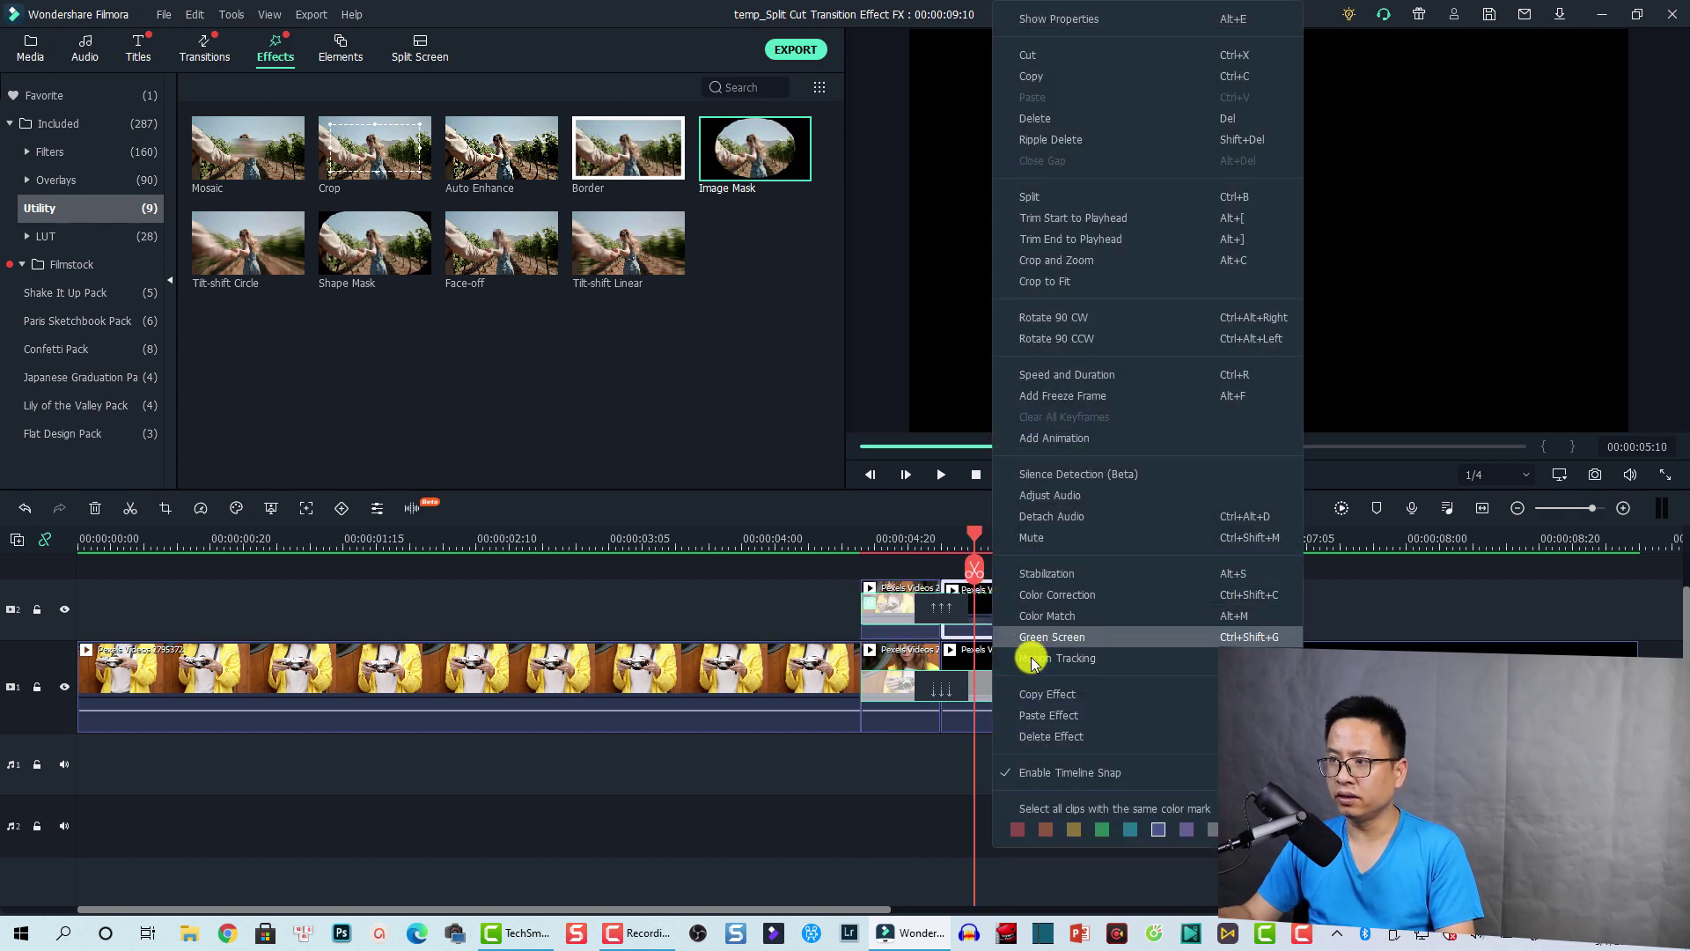
pyautogui.click(1033, 715)
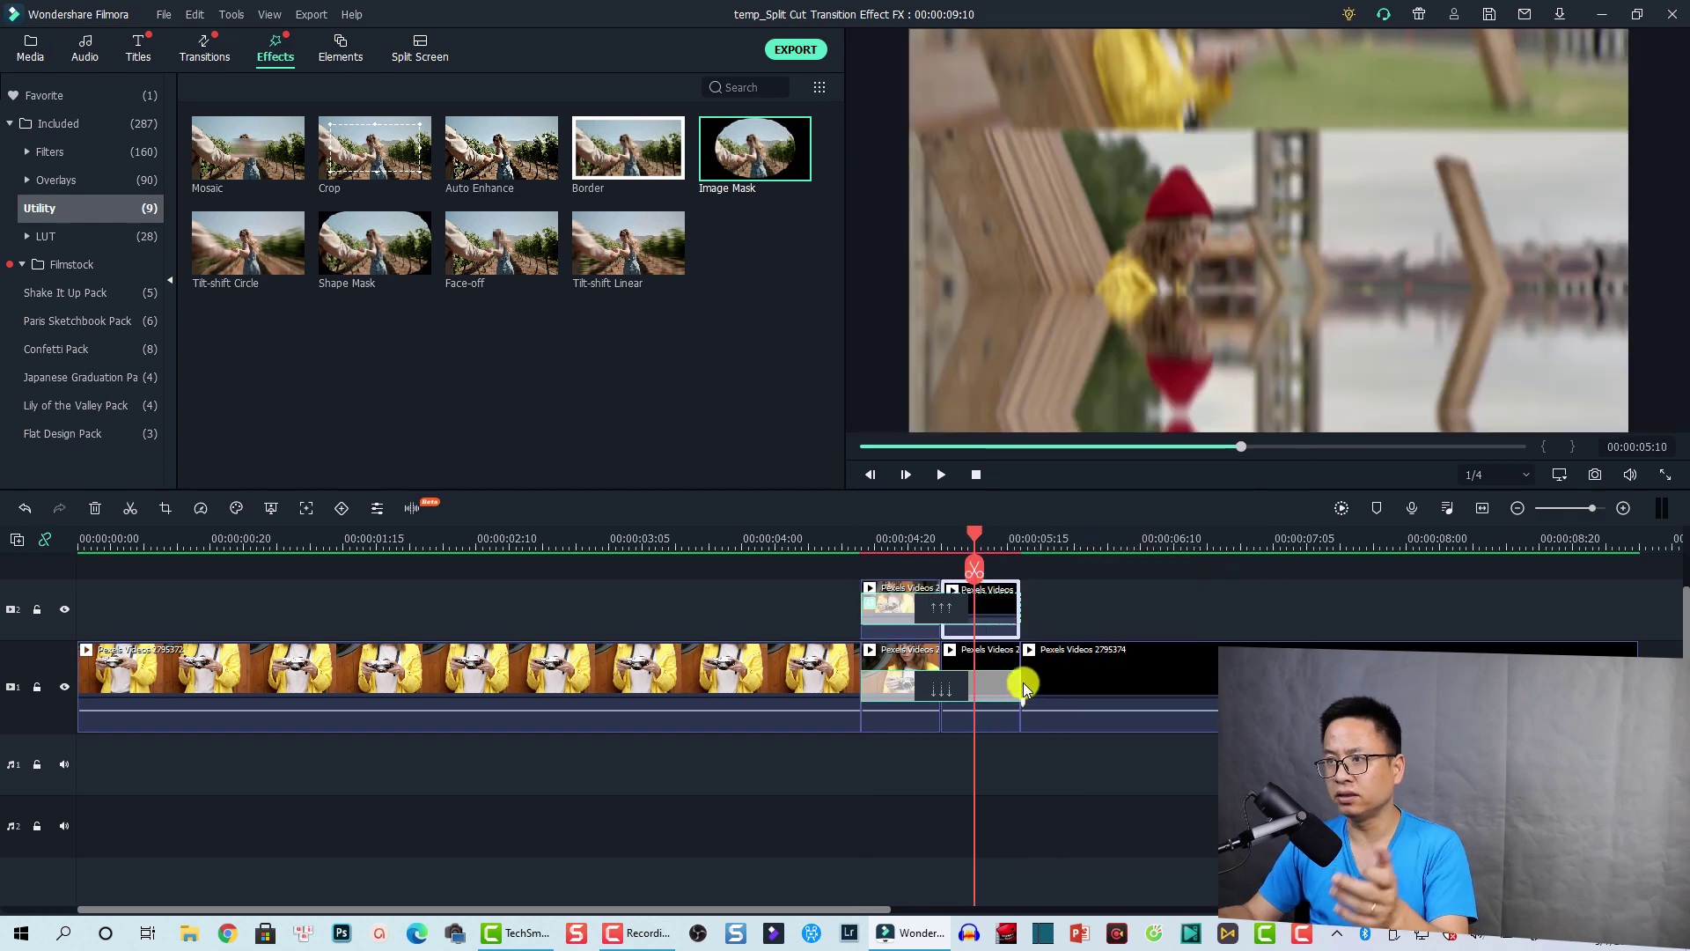
# - Disable both Crop effects on the second overlay clip
pyautogui.doubleClick(1004, 593)
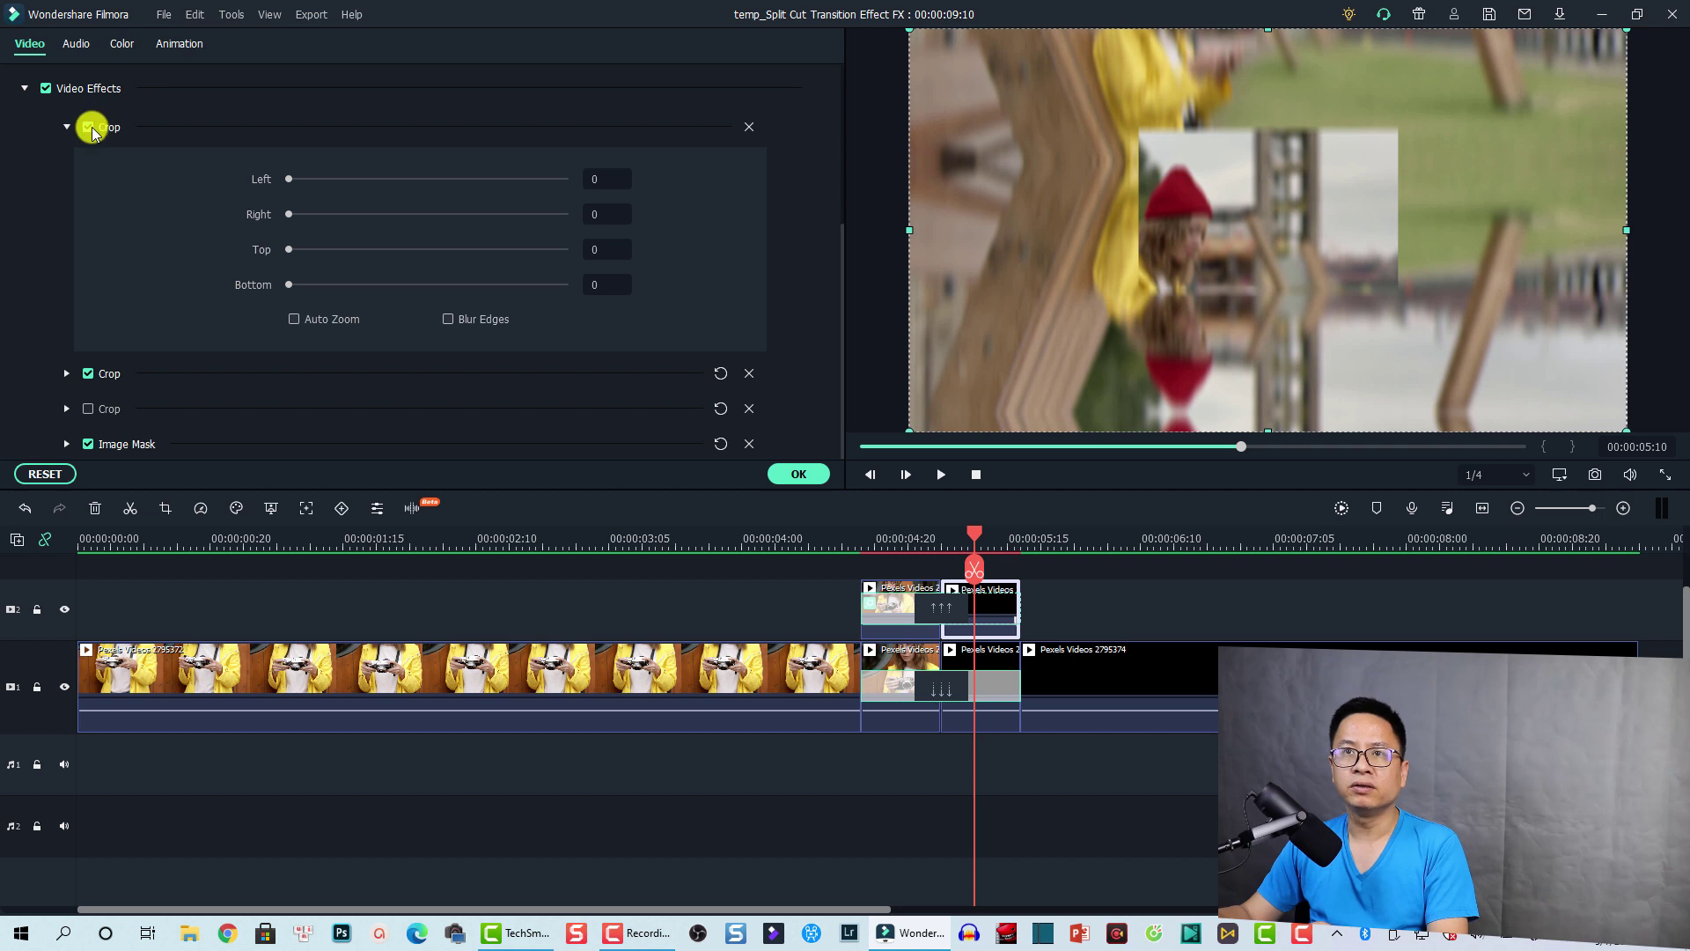
pyautogui.click(89, 127)
pyautogui.click(89, 374)
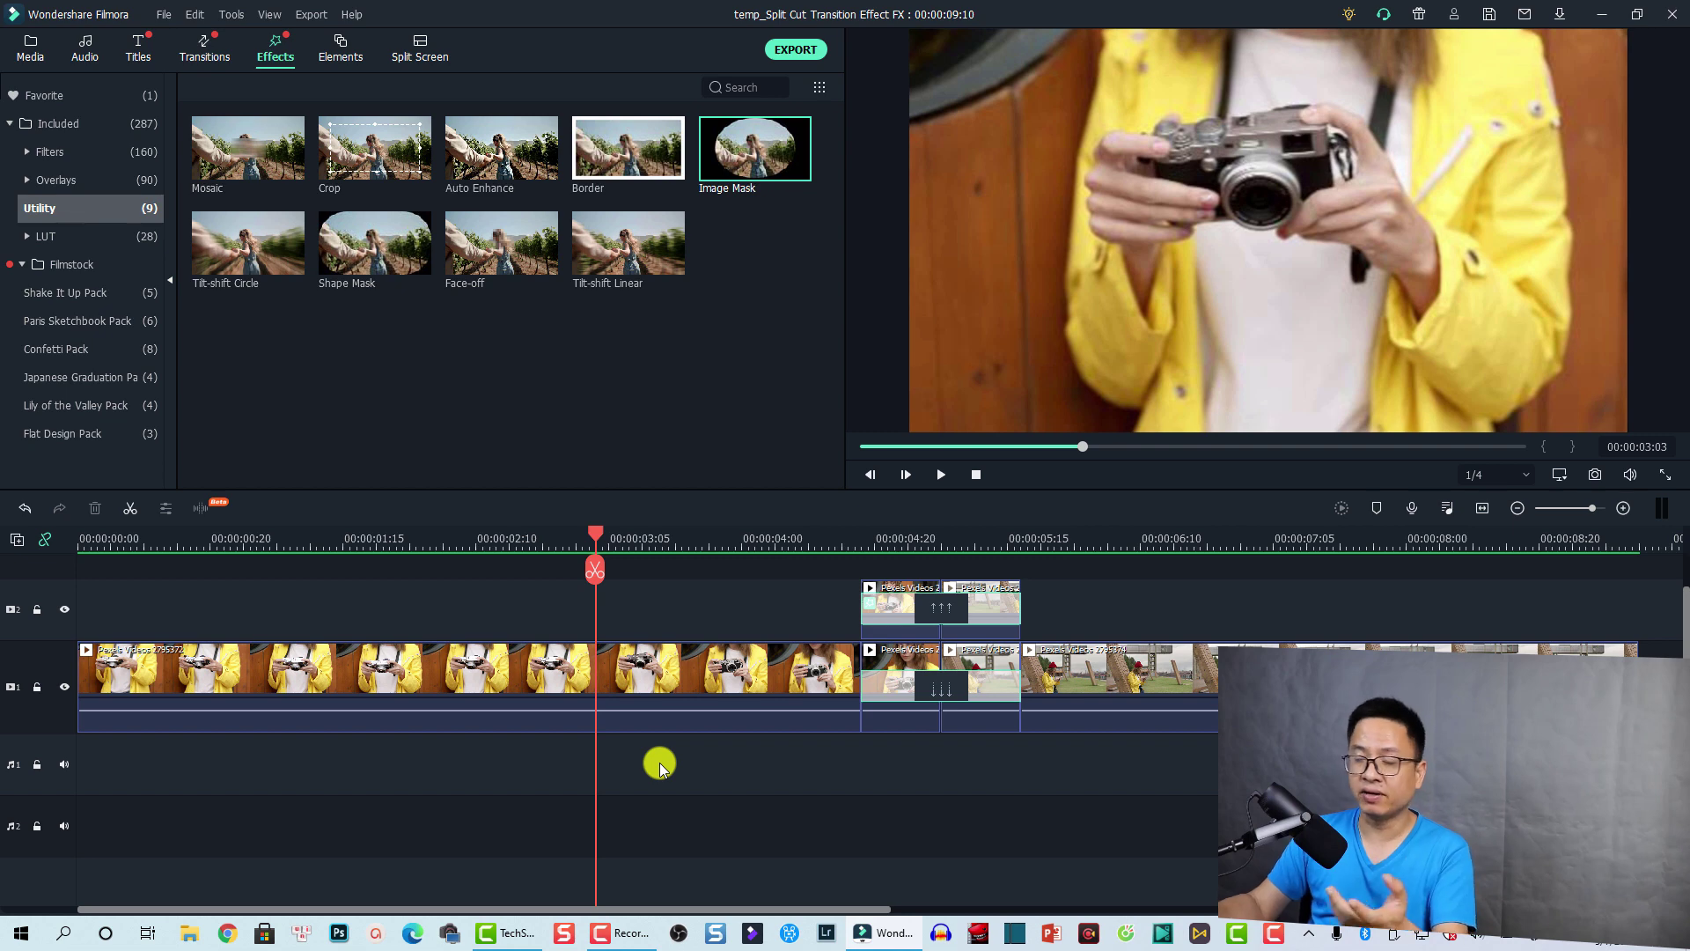
pyautogui.press('space')
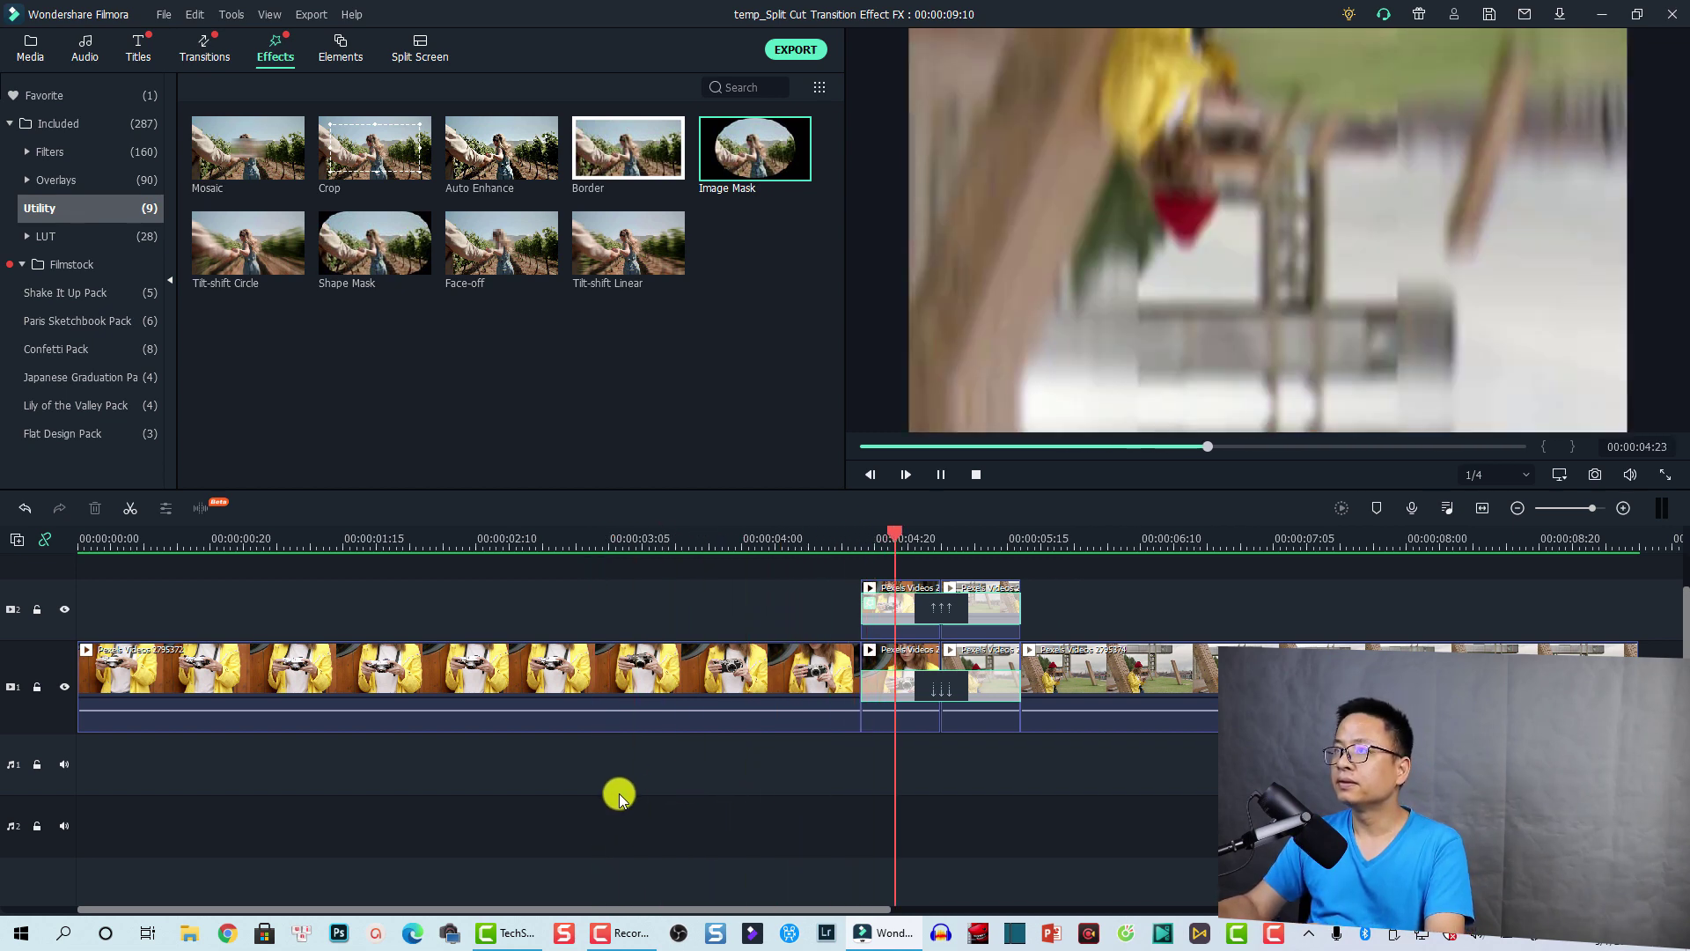
pyautogui.press('space')
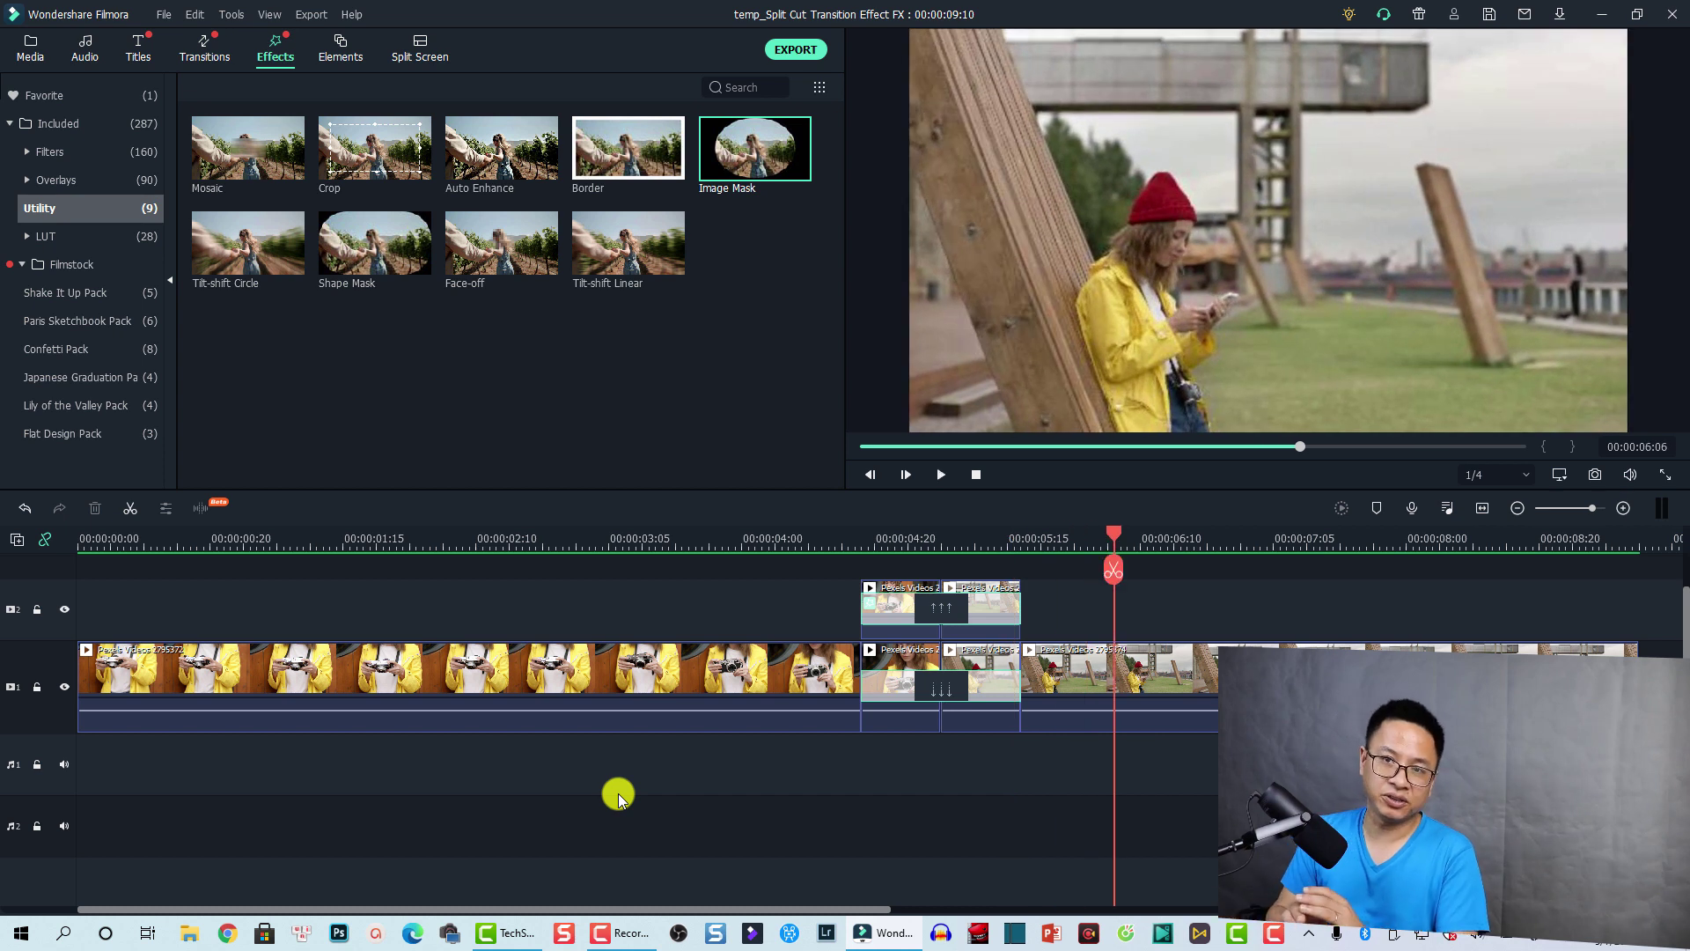